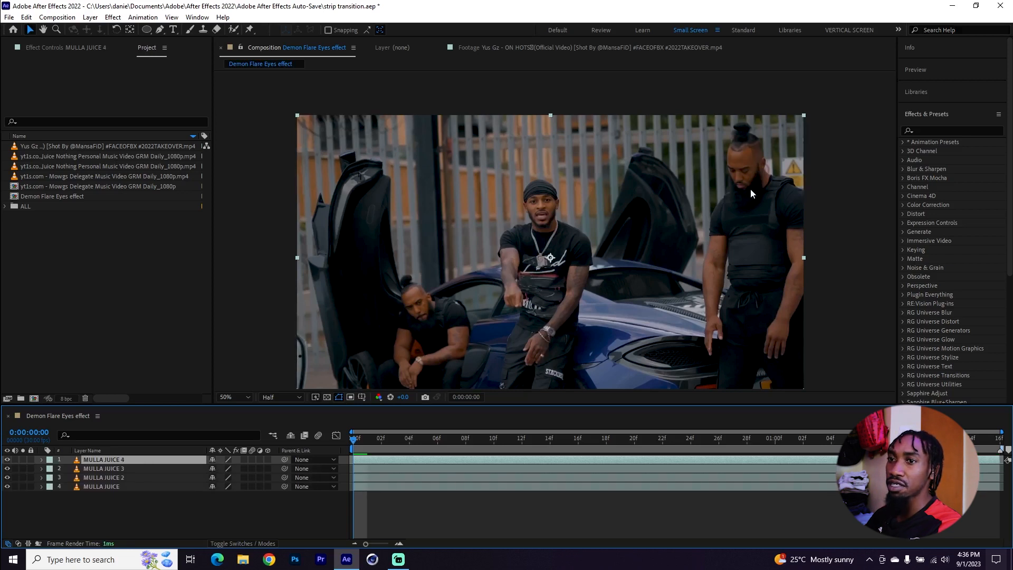
- Rename the MULLA JUICE 2 layer as face 1
left_click(106, 477)
key("Return")
type("M")
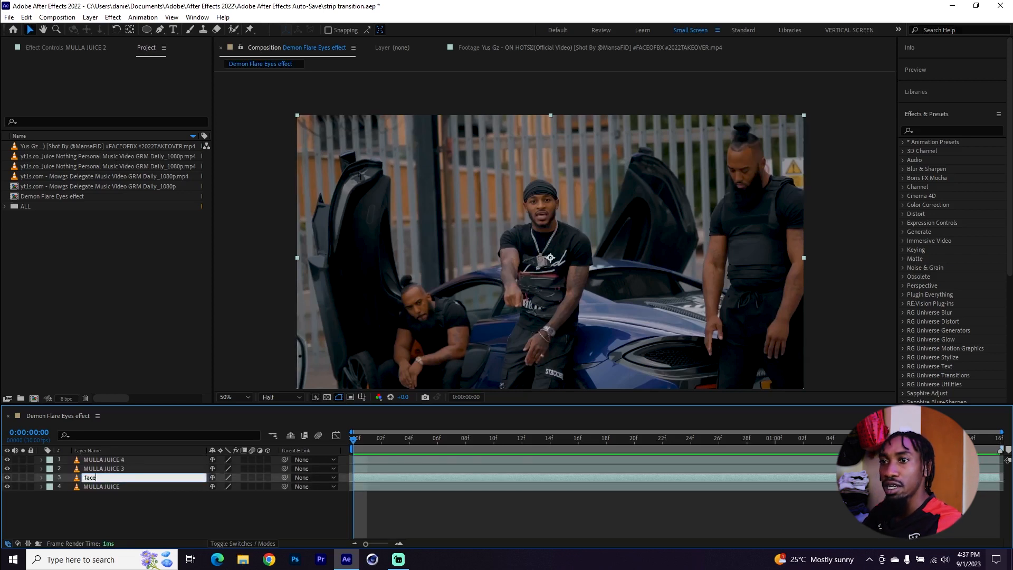
key("Return")
- Rename the MULLA JUICE 3 layer as face 2
left_click(106, 469)
key("Return")
type("fa")
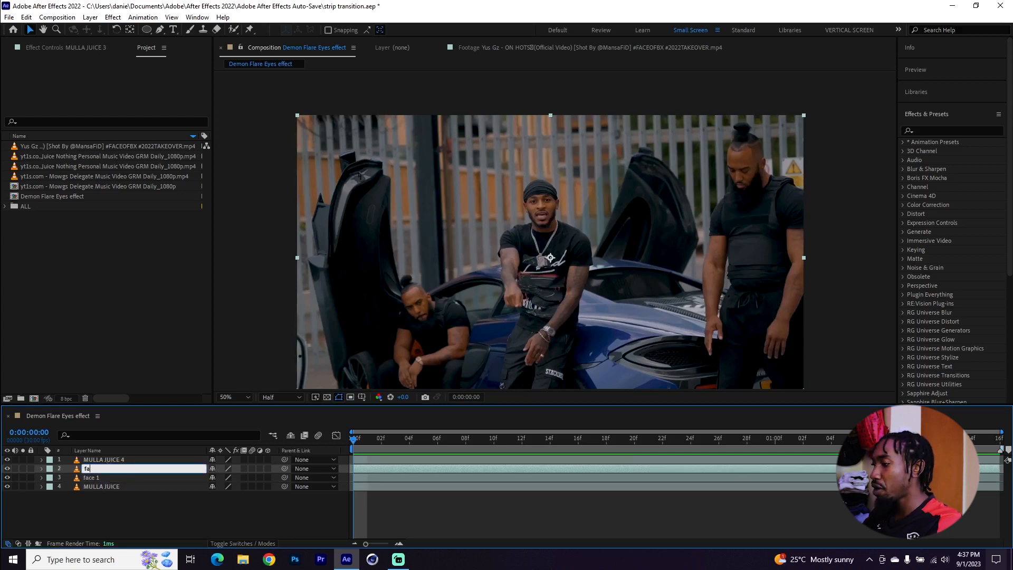
type("ce 2")
key("Return")
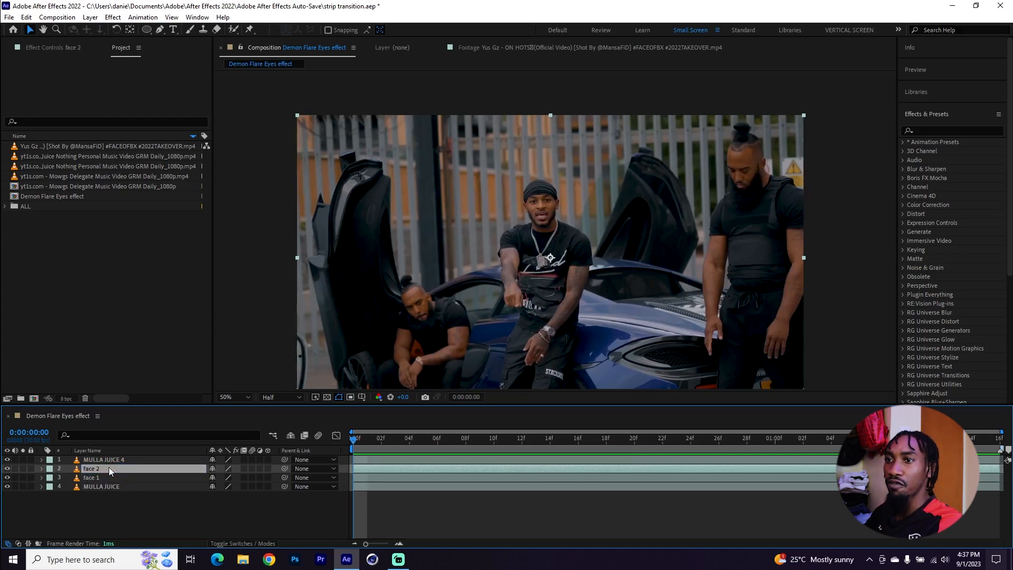
- Rename the MULLA JUICE 4 layer as face
left_click(131, 457)
key("Return")
type("face")
key("Return")
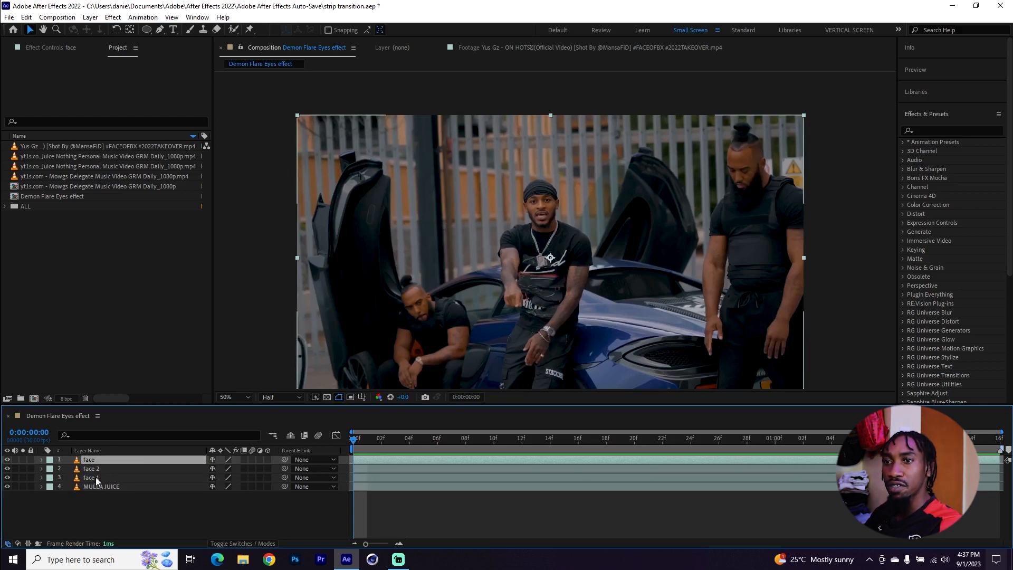
- Select the face 1 layer and hide the other three layers so it alone is visible
left_click(95, 477)
left_click(7, 486)
left_click(7, 469)
left_click(8, 460)
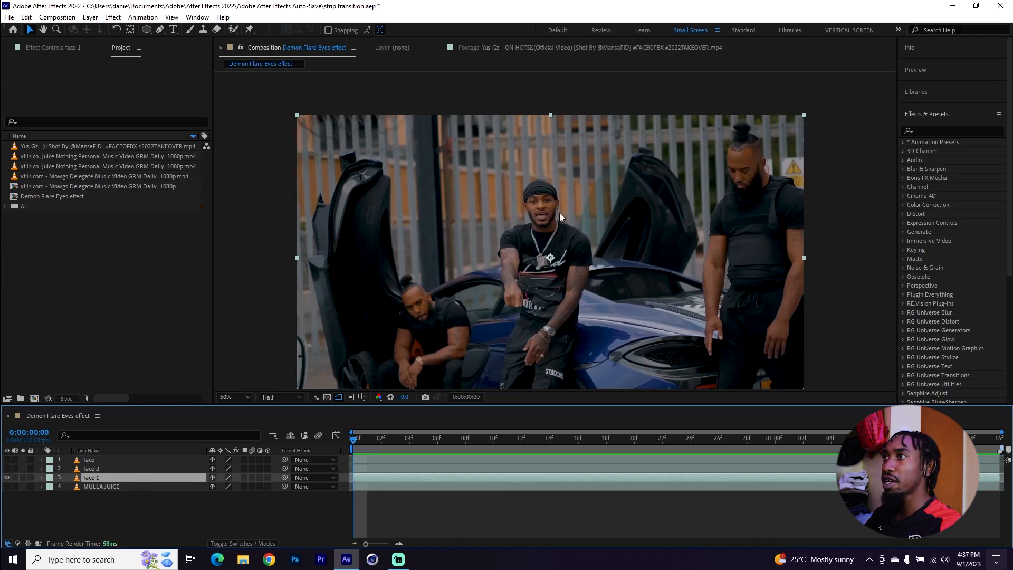
- Open the face 1 layer for Roto Brush work and select the middle man's head down to the chin, excluding the neck
scroll(559, 213, "up", 2)
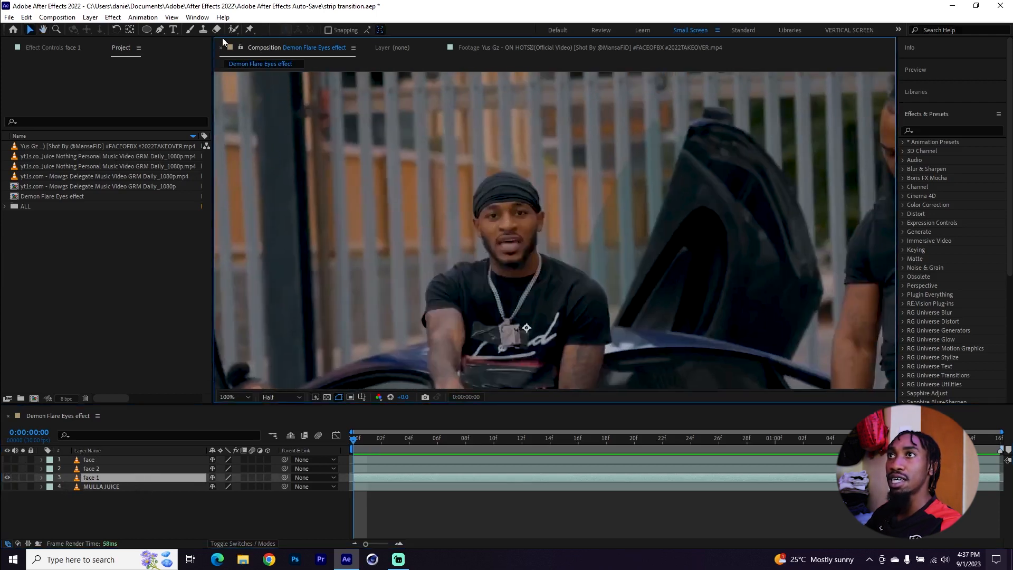
left_click(234, 30)
double_click(117, 478)
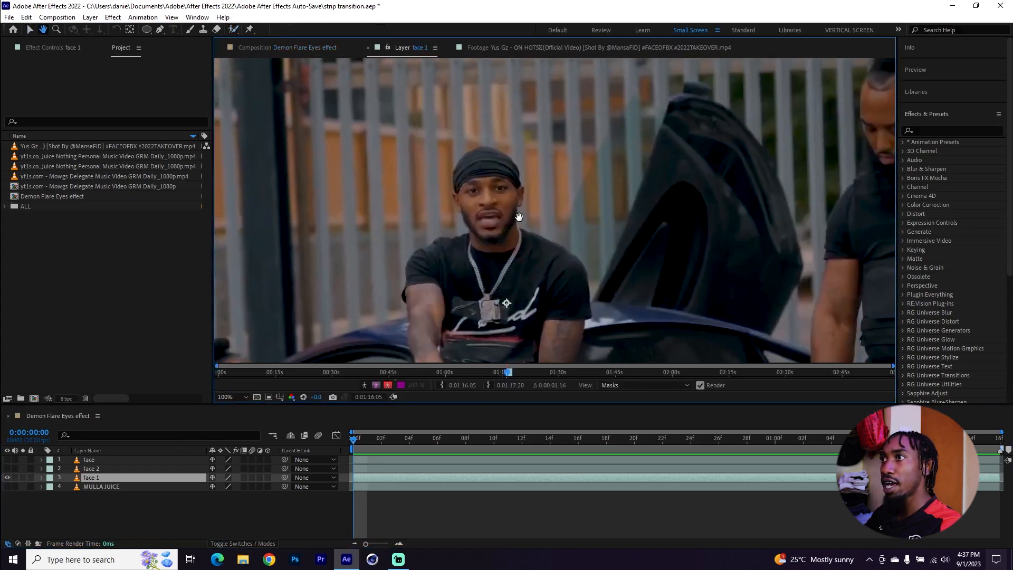
mouse_move(491, 215)
left_mouse_down()
mouse_move(473, 170)
mouse_move(498, 217)
mouse_move(490, 224)
left_mouse_up()
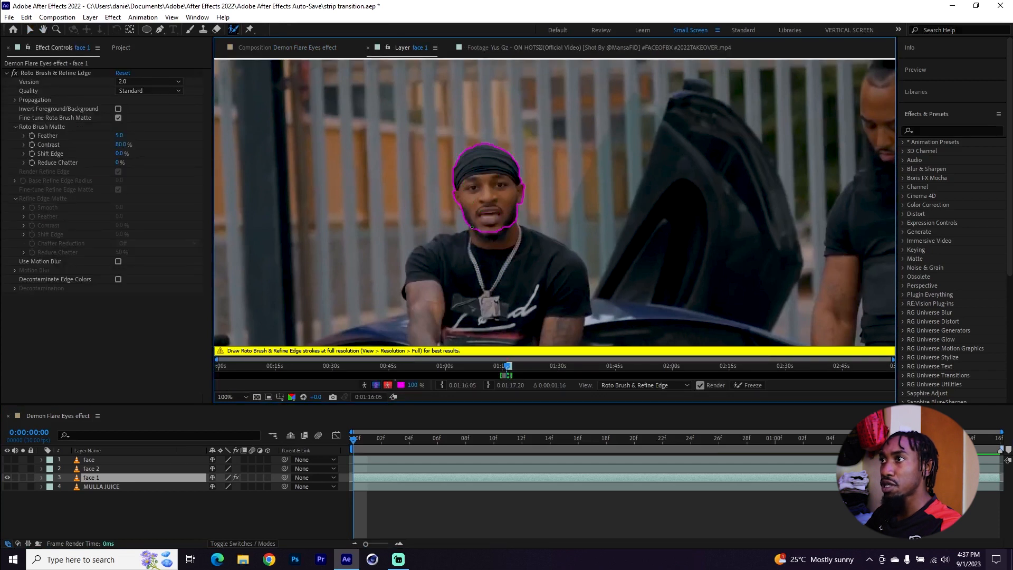
left_click_drag(512, 215, 512, 200)
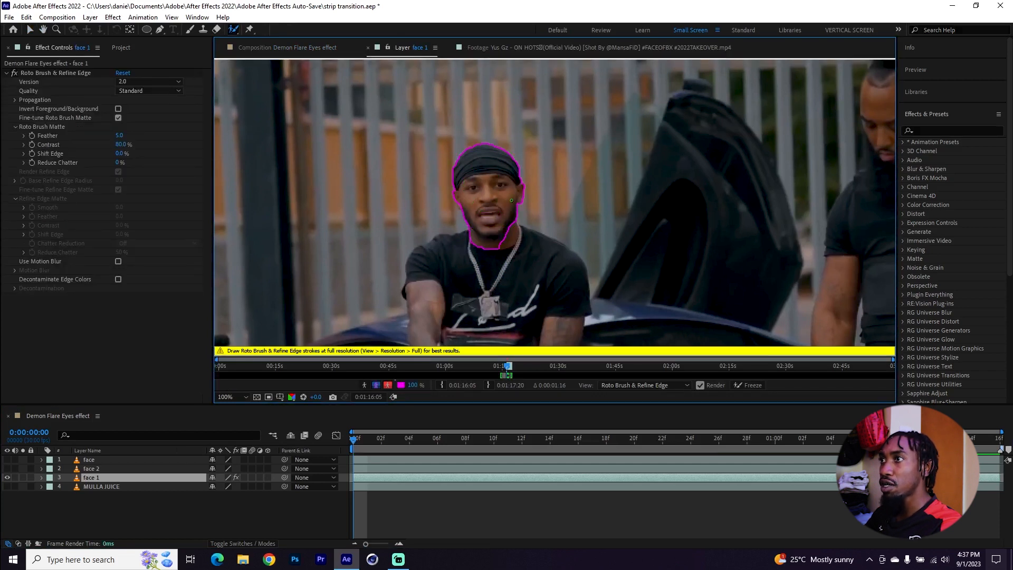
left_click_drag(476, 247, 478, 253)
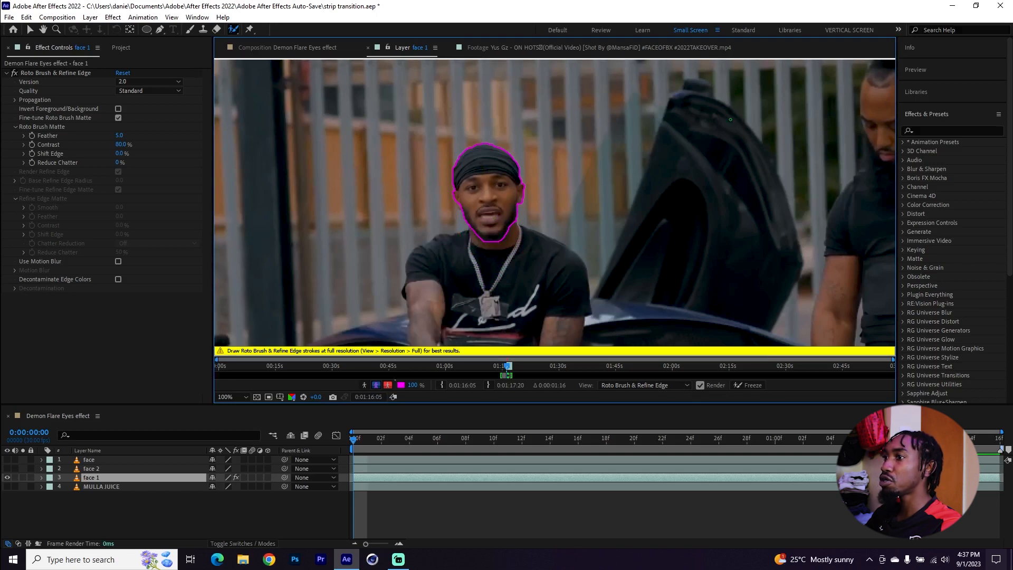
- Check the head's Roto Brush selection over several frames in the layer view and in the Demon Flare Eyes effect composition
left_click(913, 71)
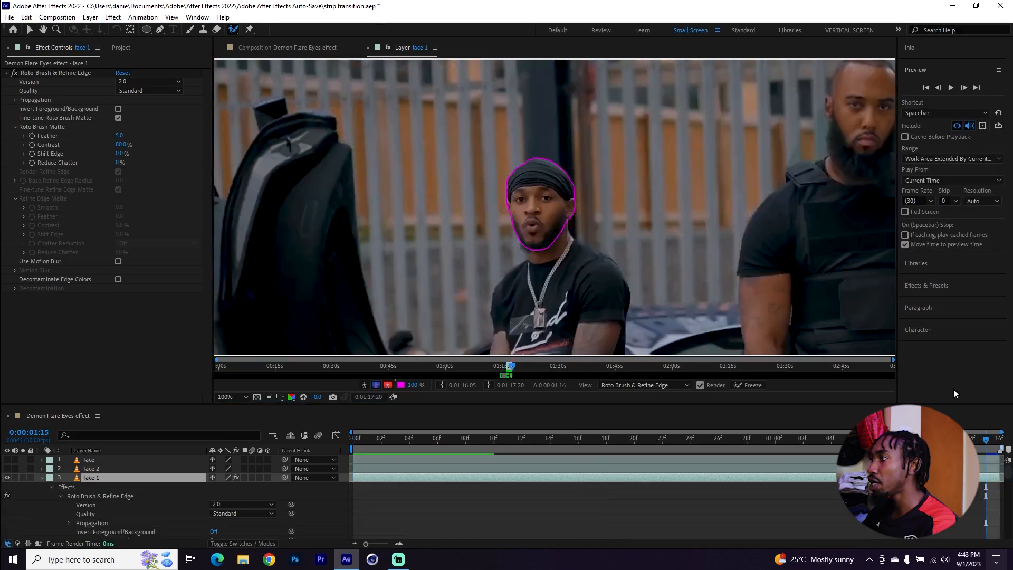
left_click_drag(986, 441, 415, 443)
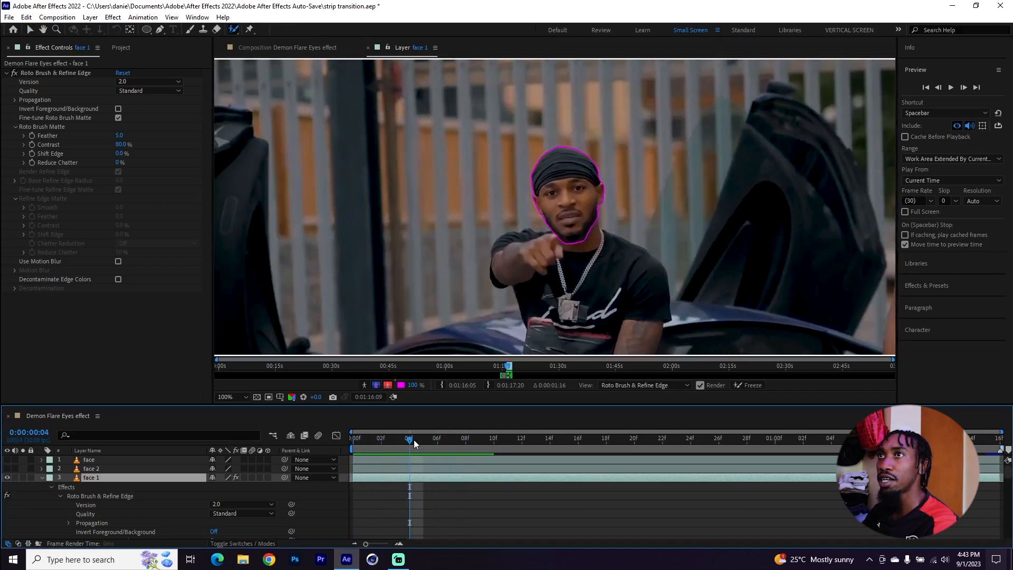
left_click(30, 30)
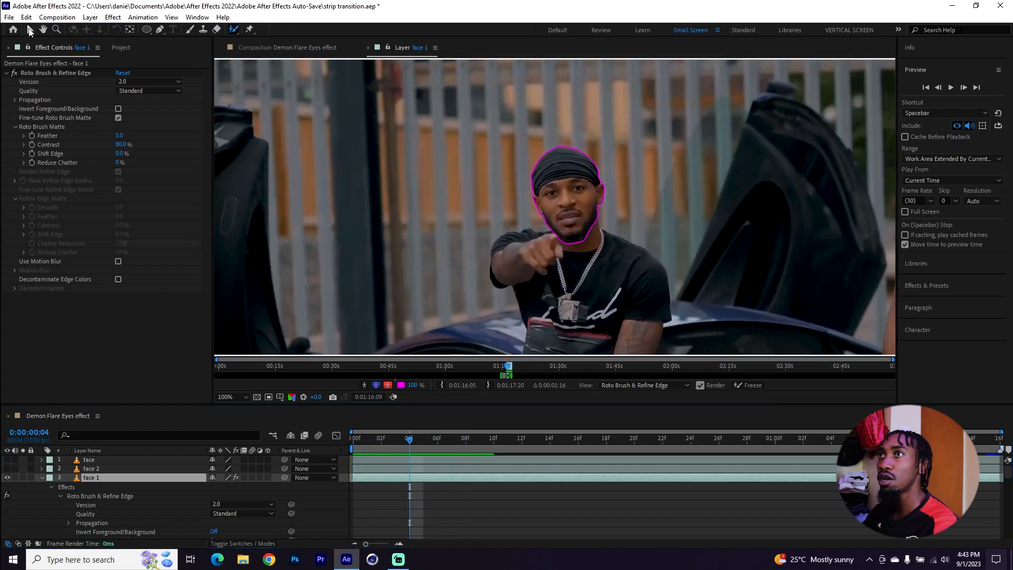
left_click(295, 49)
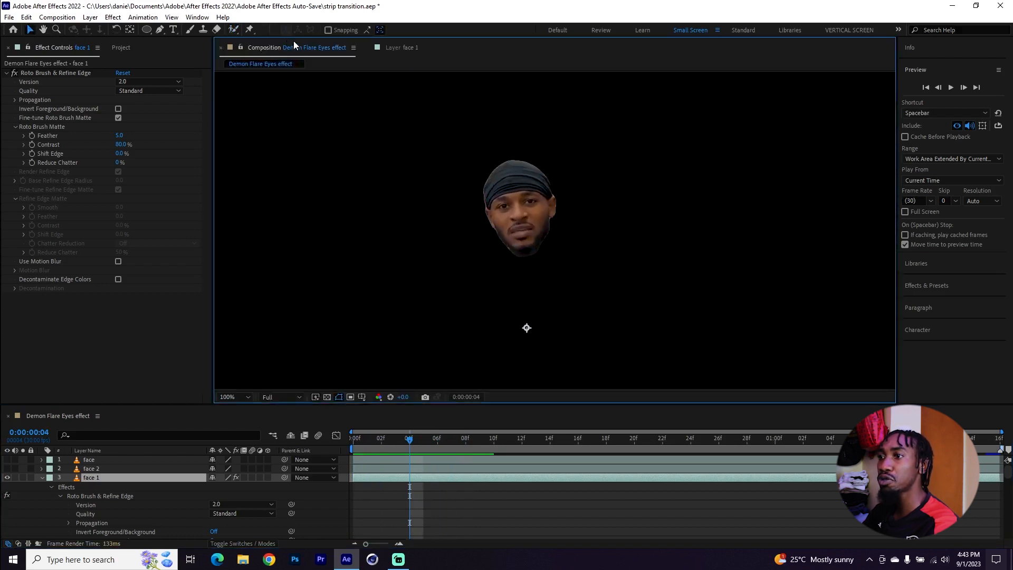
left_click_drag(389, 442, 437, 443)
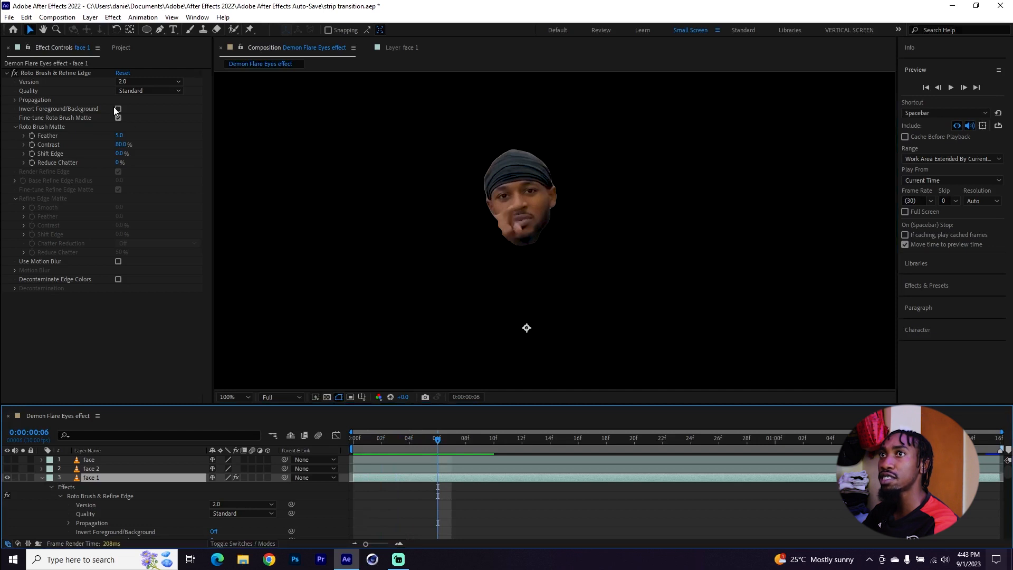
- Invert the foreground and background of the face 1 Roto Brush matte to cut the head out, and check nearby frames
left_click(89, 113)
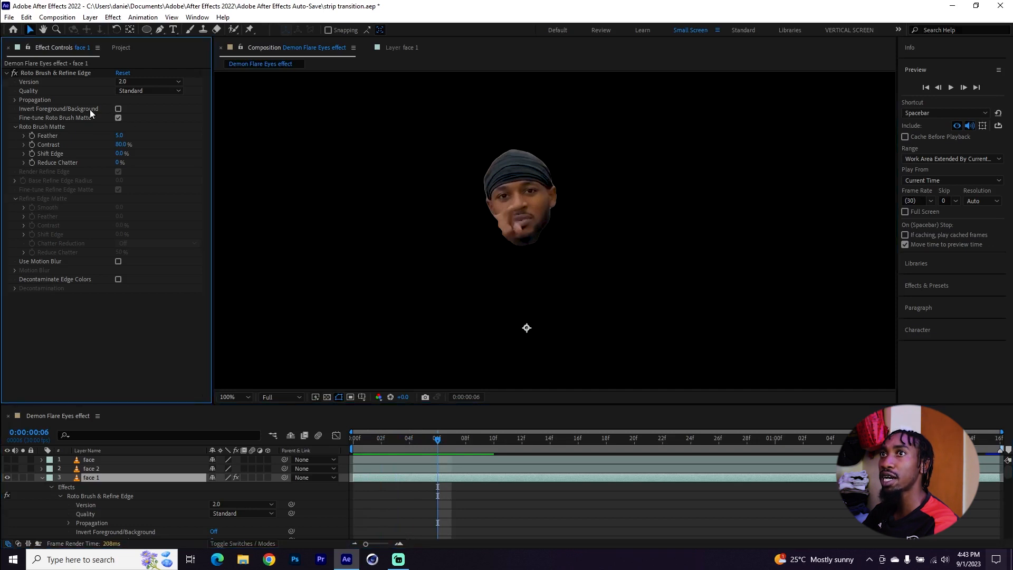
left_click(118, 109)
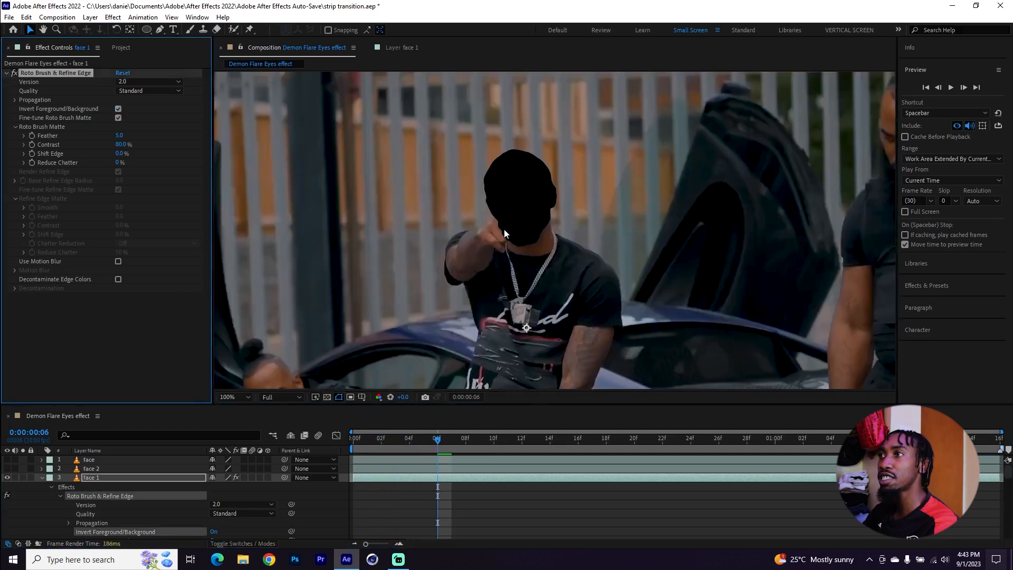
left_click_drag(461, 443, 452, 442)
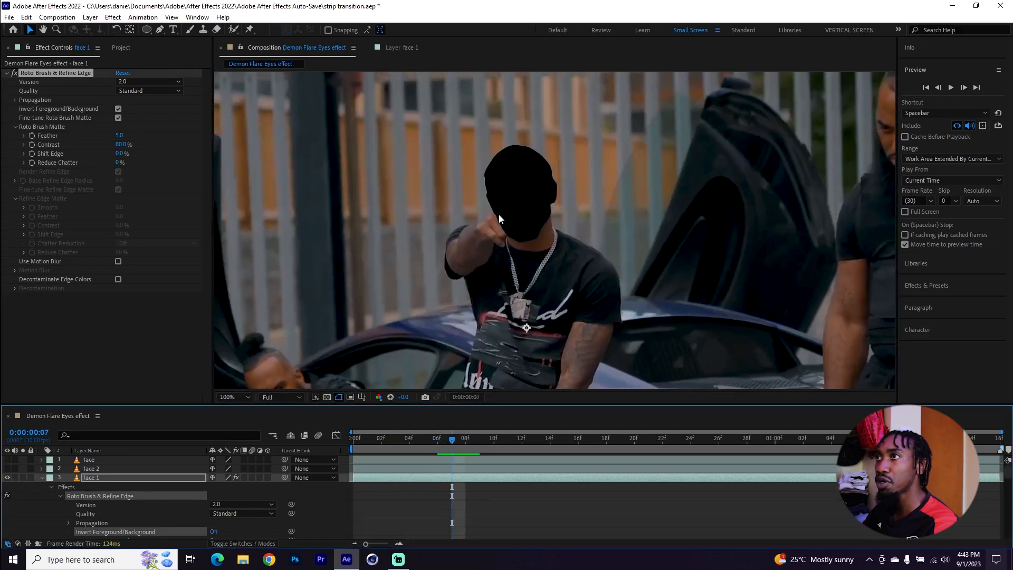
- Set the Roto Brush matte's Reduce Chatter to 95% and check the head cutout over several frames in the composition
left_click(407, 47)
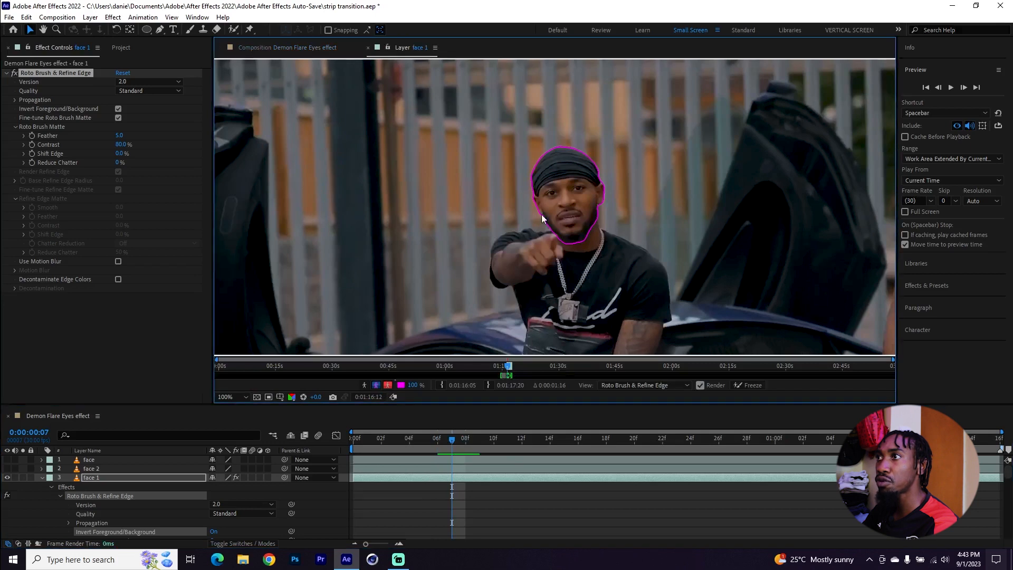
left_click(24, 163)
left_click_drag(40, 177, 132, 177)
left_click(184, 176)
key("space")
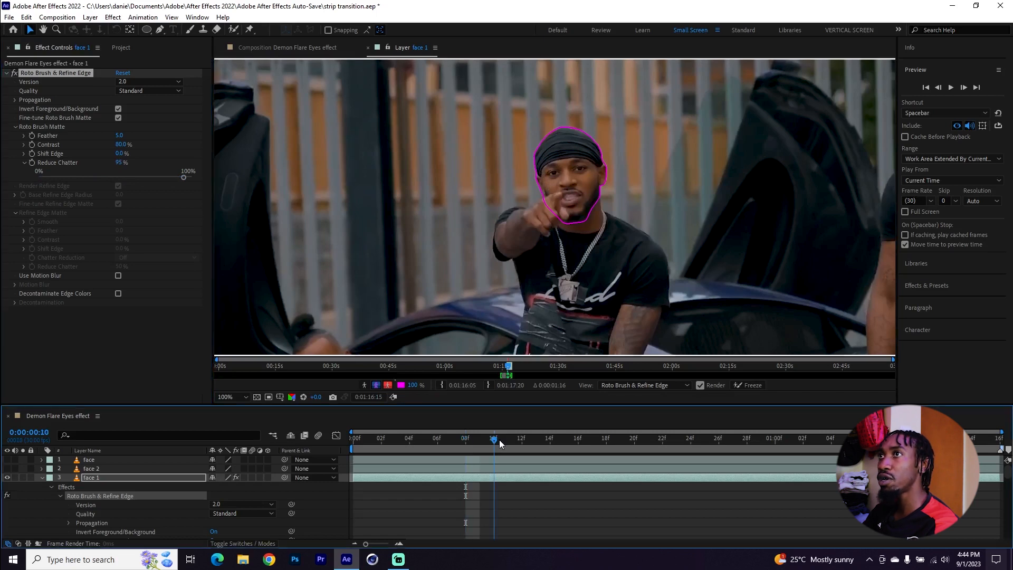
left_click(285, 47)
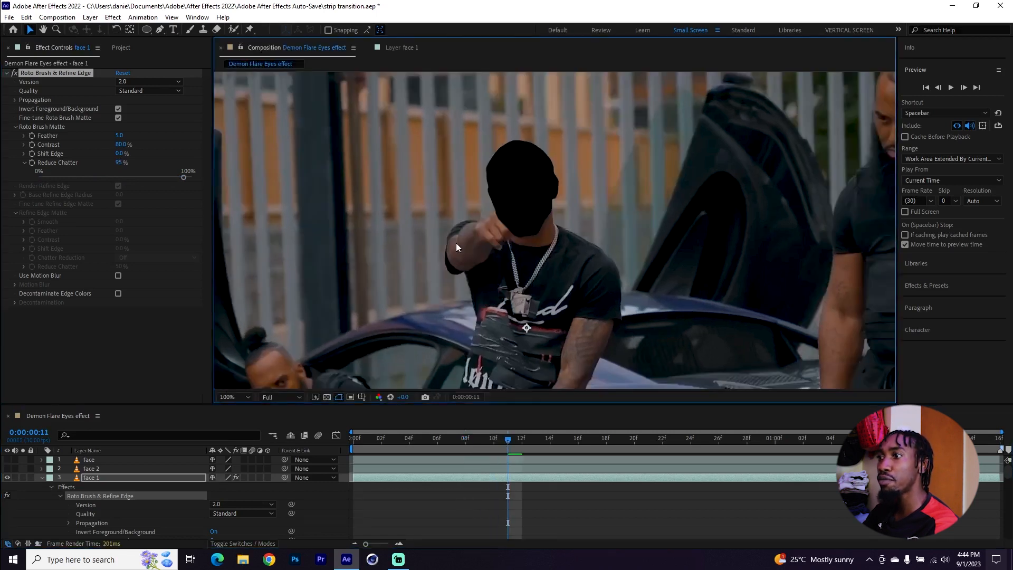
left_click_drag(487, 438, 396, 439)
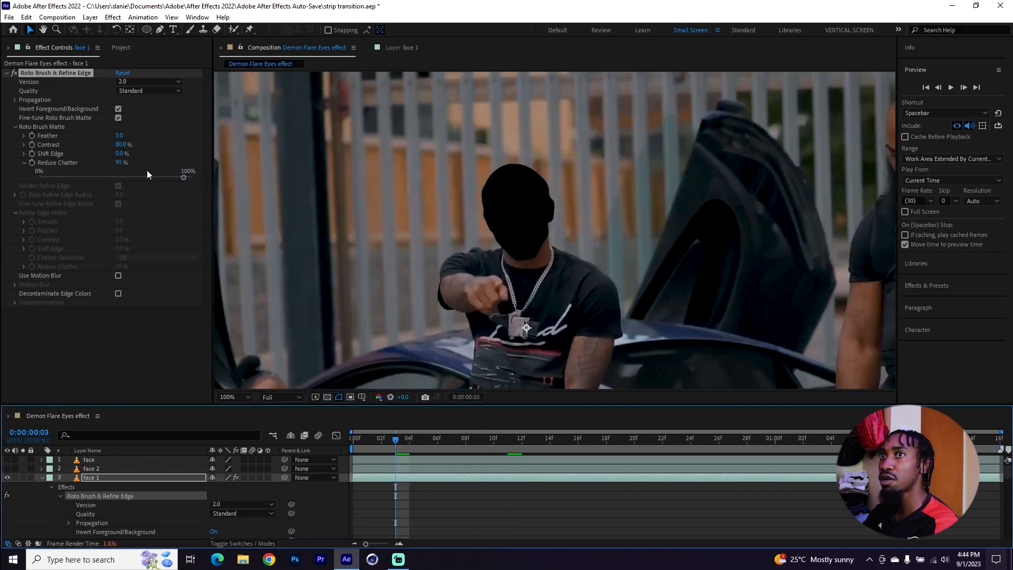
left_click(24, 163)
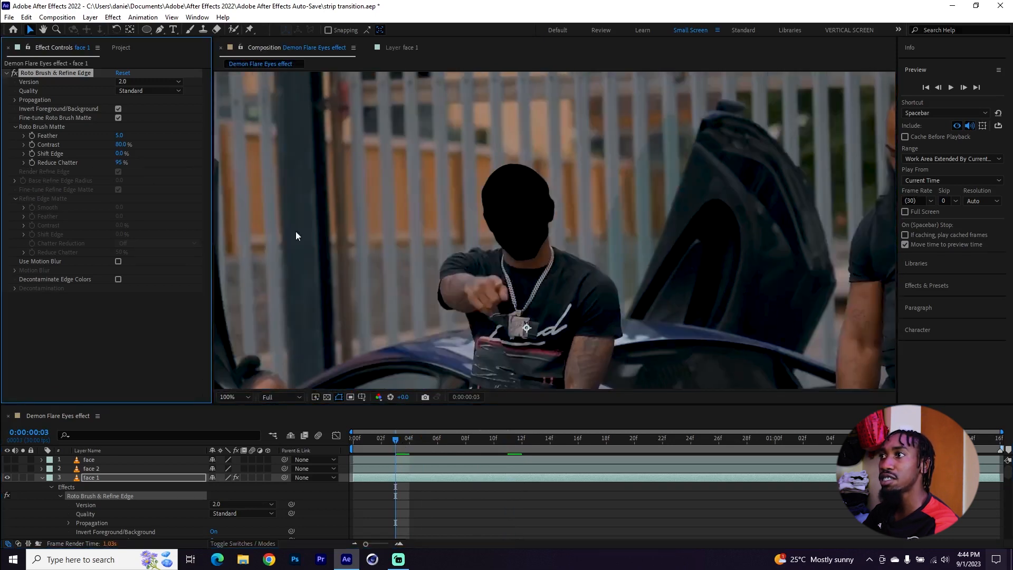
- Freeze the Roto Brush result of the face 1 layer in its layer view
left_click(476, 289)
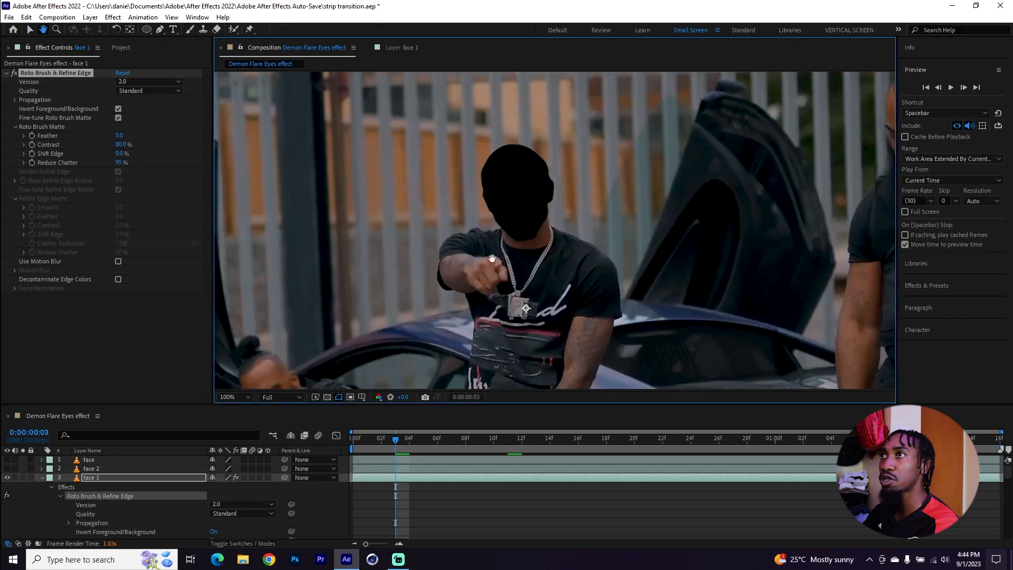
left_click(402, 50)
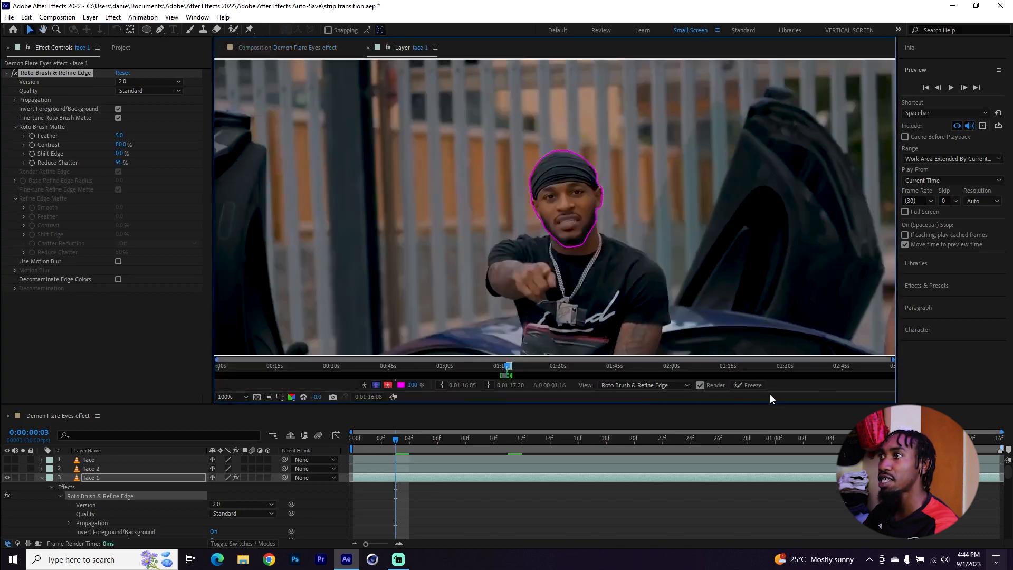
left_click(758, 388)
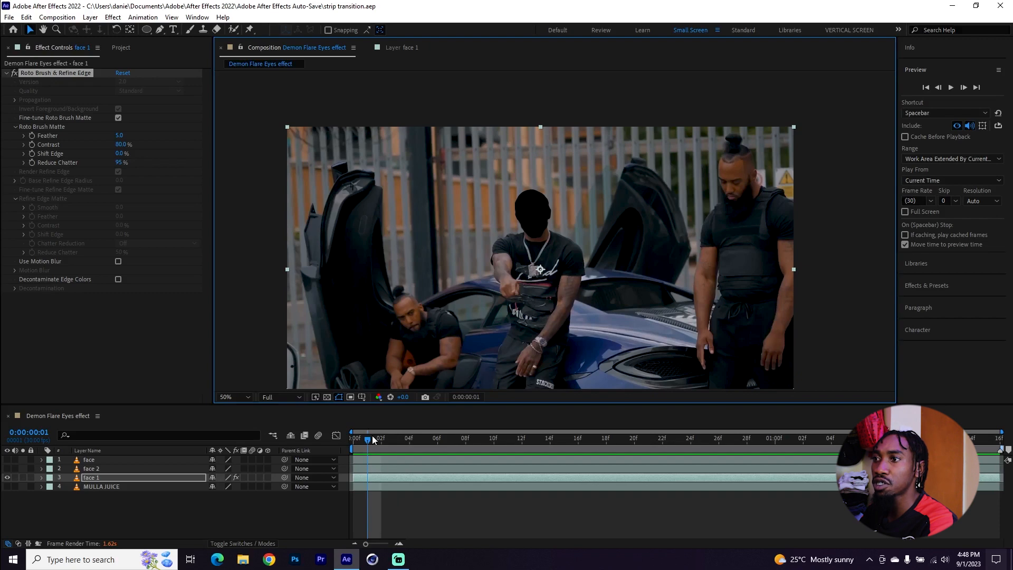
- Play back the headless composition from the first frame and return to the start
left_click_drag(373, 440, 317, 436)
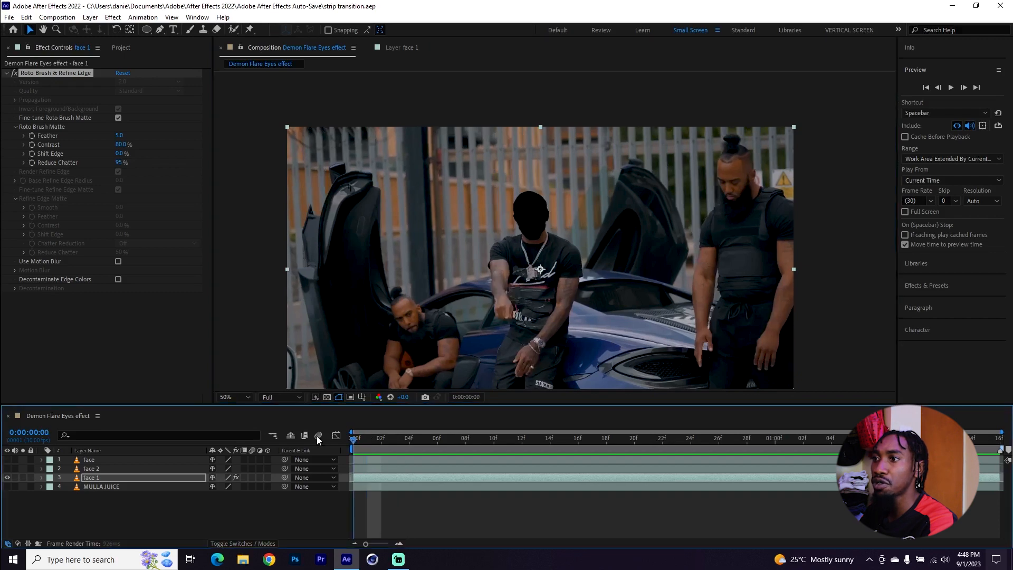
key("space")
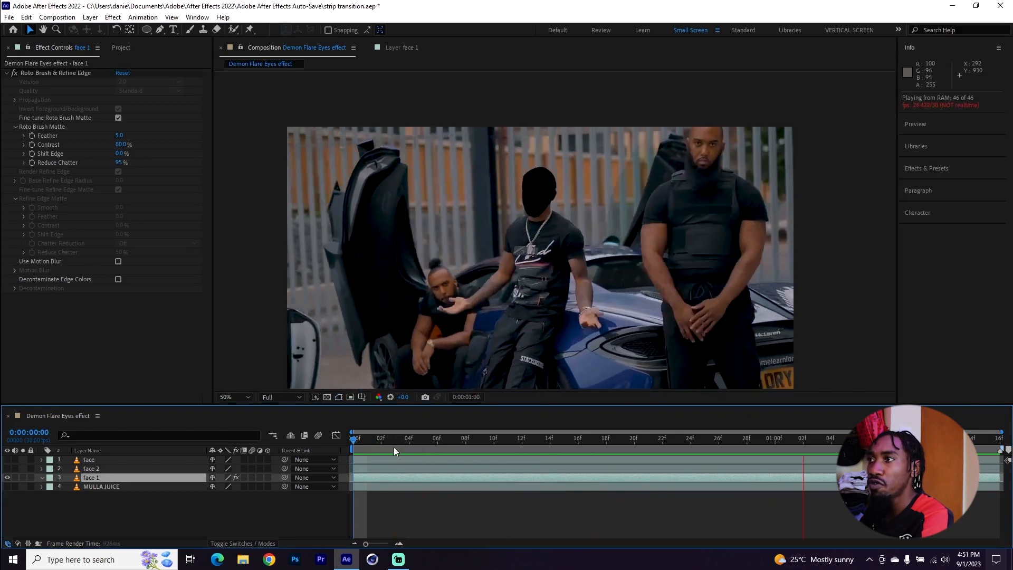
left_click(351, 445)
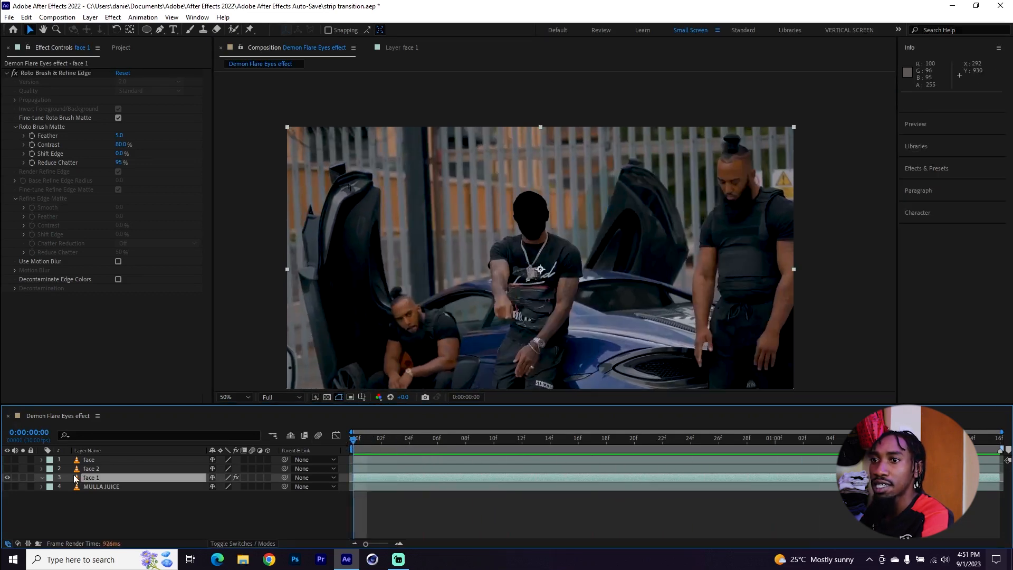
- Pre-compose the face 1 layer as FACE 1 MAIN, moving all attributes into the new composition
right_click(94, 479)
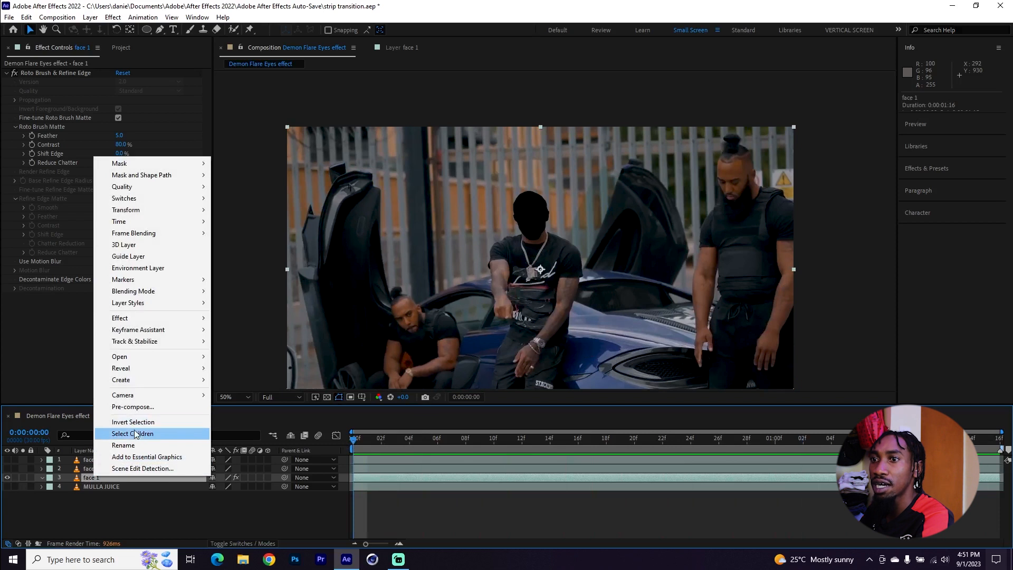
left_click(134, 407)
type("FACE 1 MAIN")
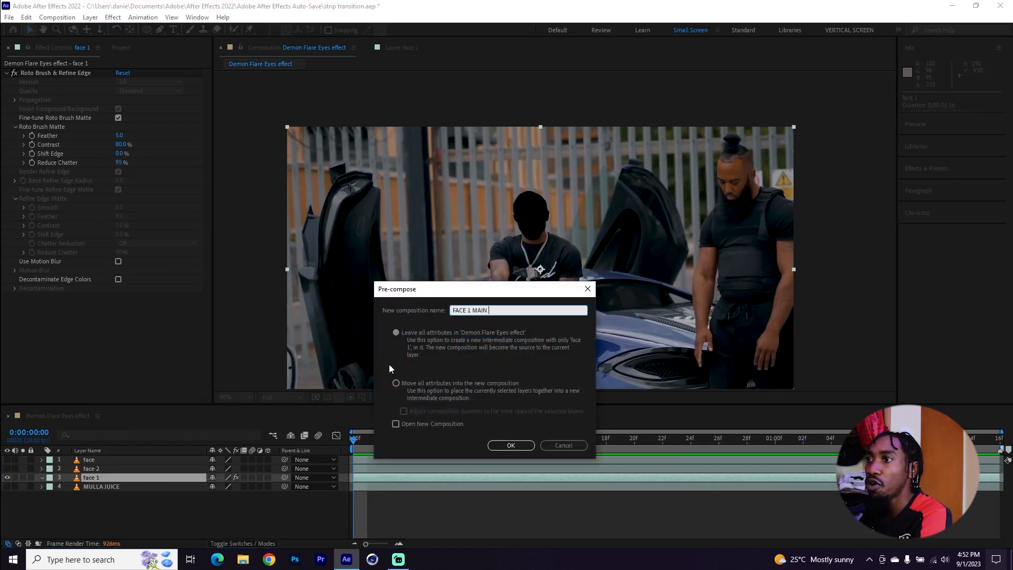
left_click(397, 383)
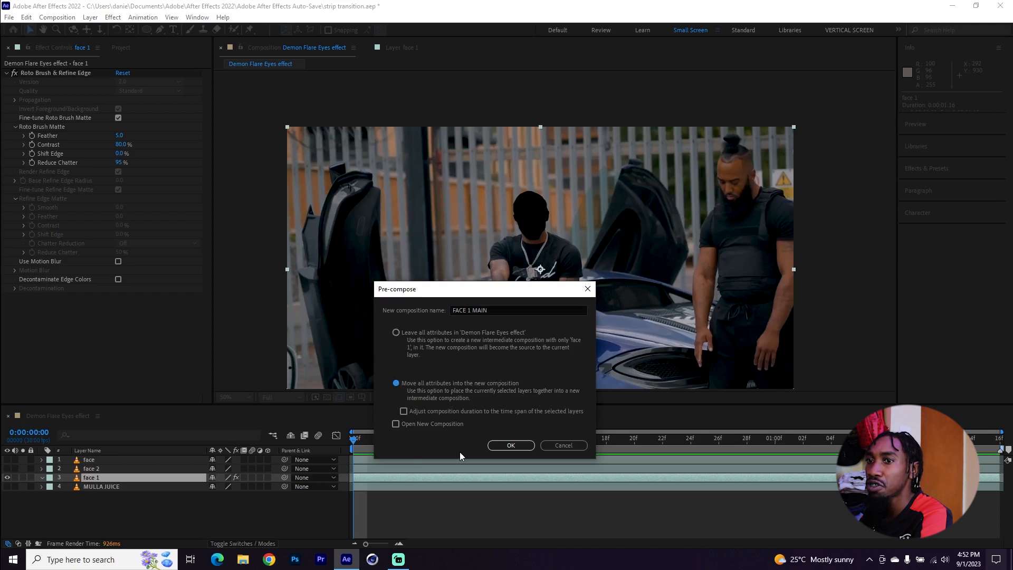
left_click(504, 446)
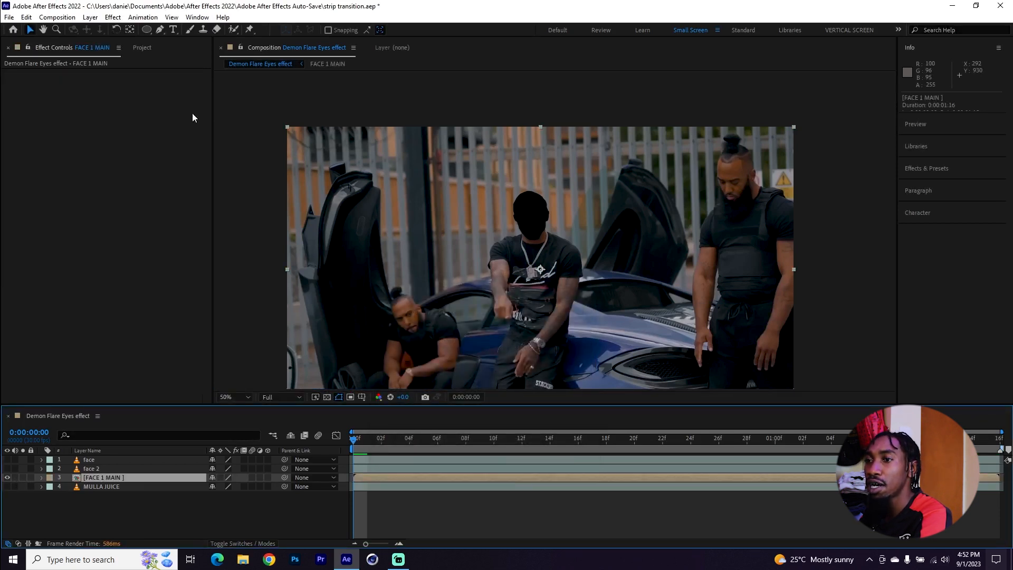
- Look inside the FACE 1 MAIN composition, return to Demon Flare Eyes effect and select the top face layer
double_click(86, 478)
left_click(63, 416)
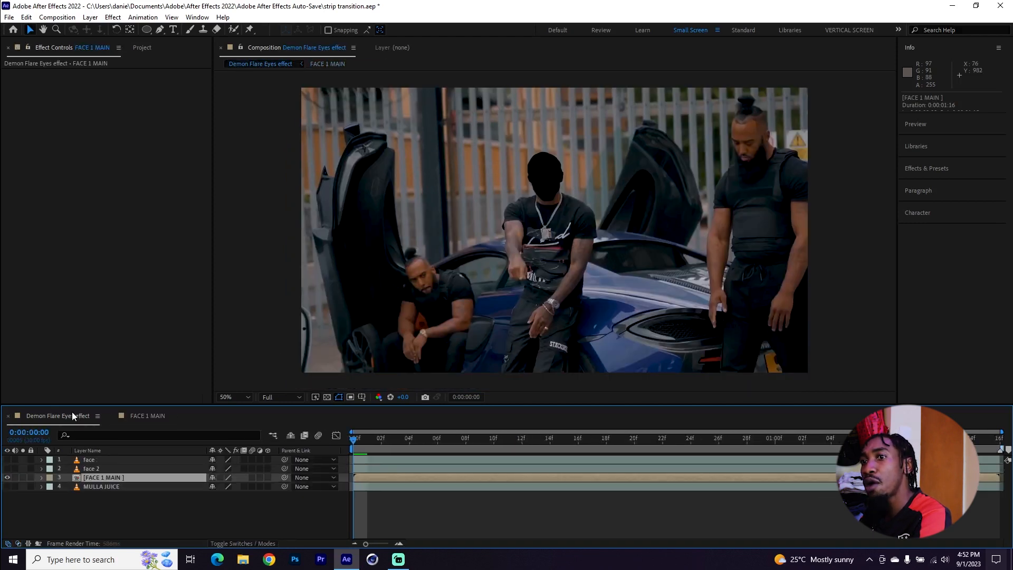
left_click(95, 471)
left_click(94, 460)
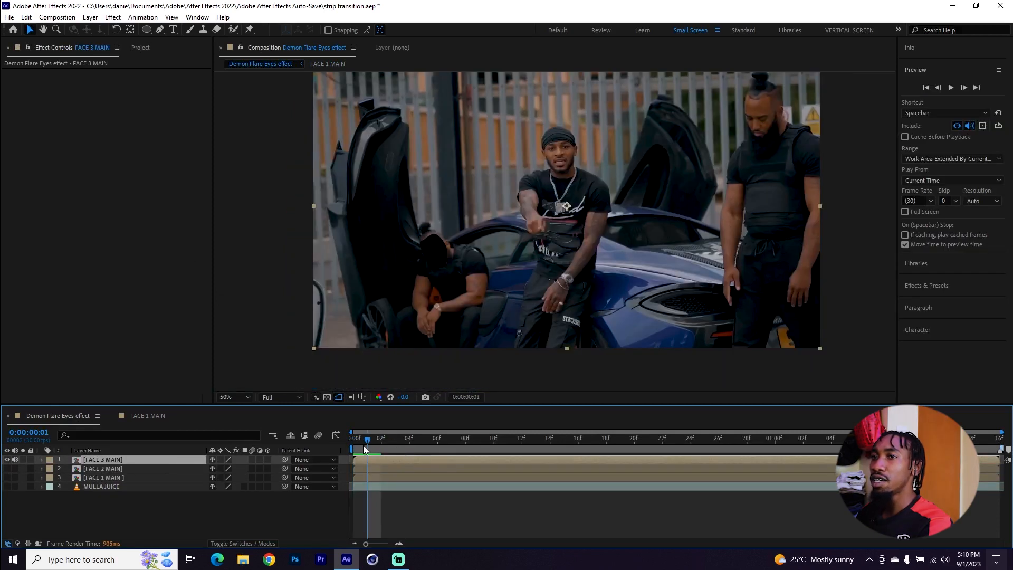
- Show FACE 2 MAIN and FACE 1 MAIN each on its own and check their head cutouts over the first frames
left_click_drag(365, 450, 353, 450)
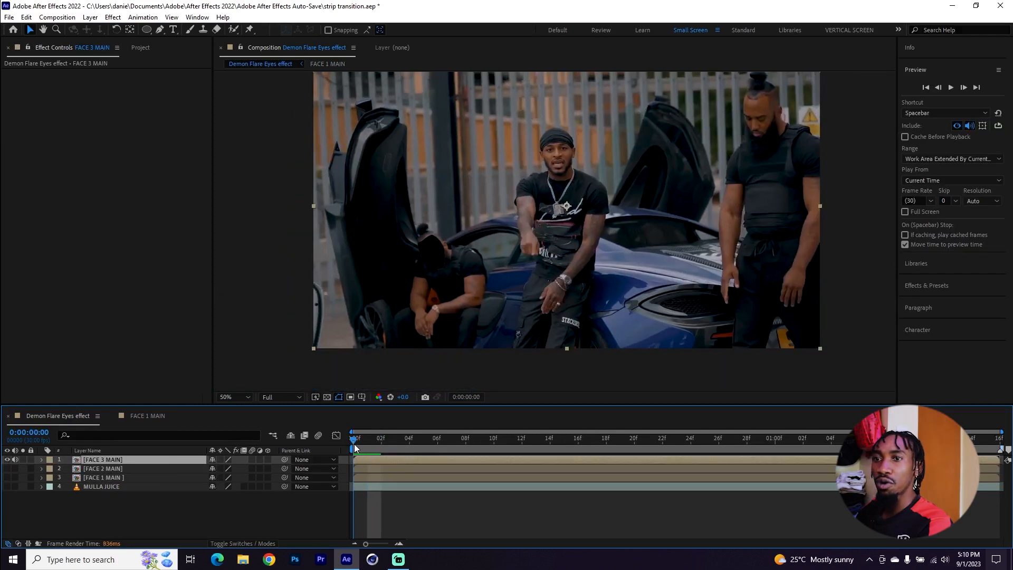
left_click(7, 460)
left_click(7, 469)
left_click(105, 468)
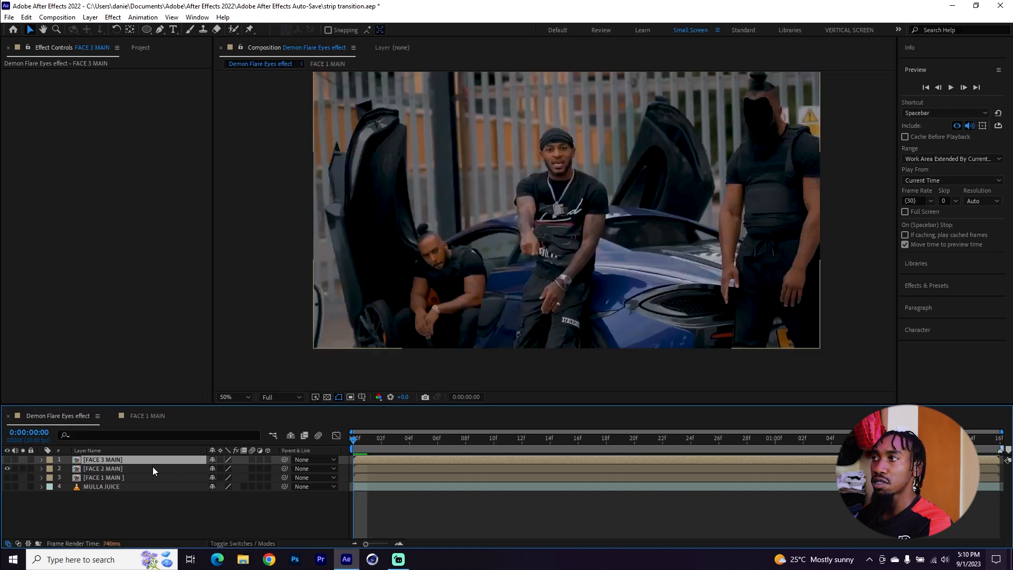
left_click(380, 446)
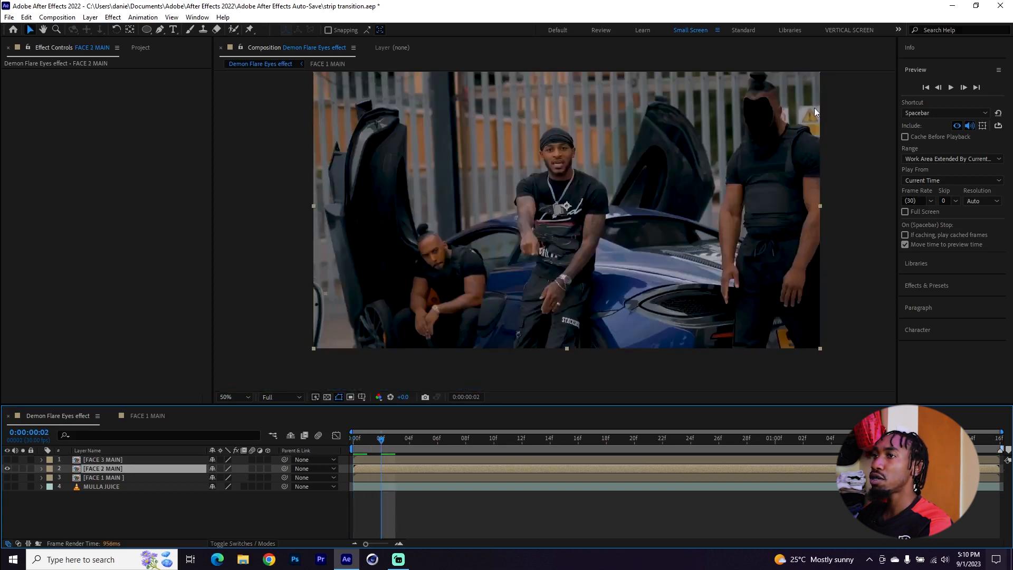
left_click(7, 469)
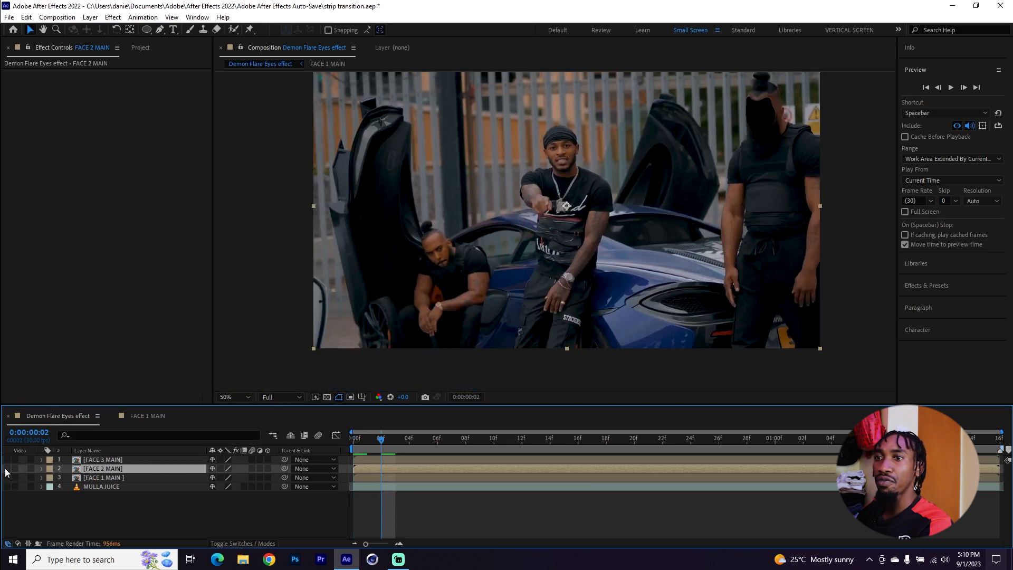
left_click(7, 478)
left_click(396, 445)
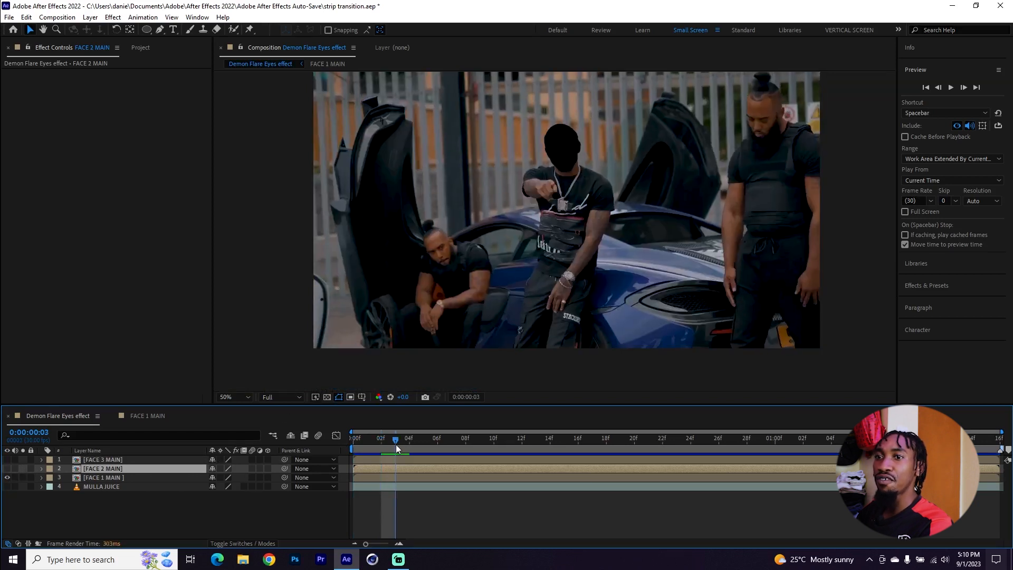
- Make all four layers visible and preview the combined result over the opening frames
left_click(7, 487)
left_click(7, 468)
left_click(6, 459)
key("space")
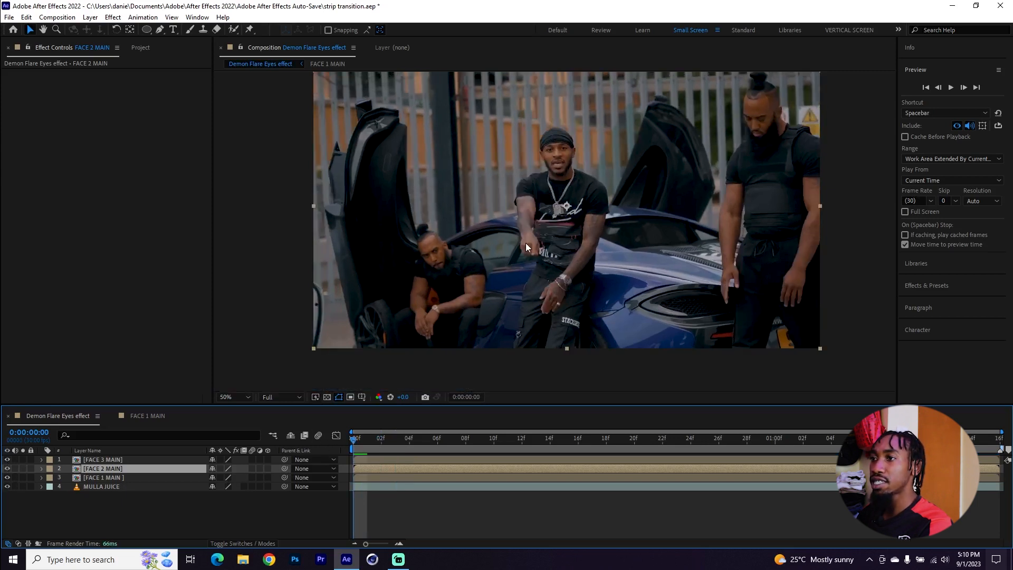
scroll(526, 243, "down", 2)
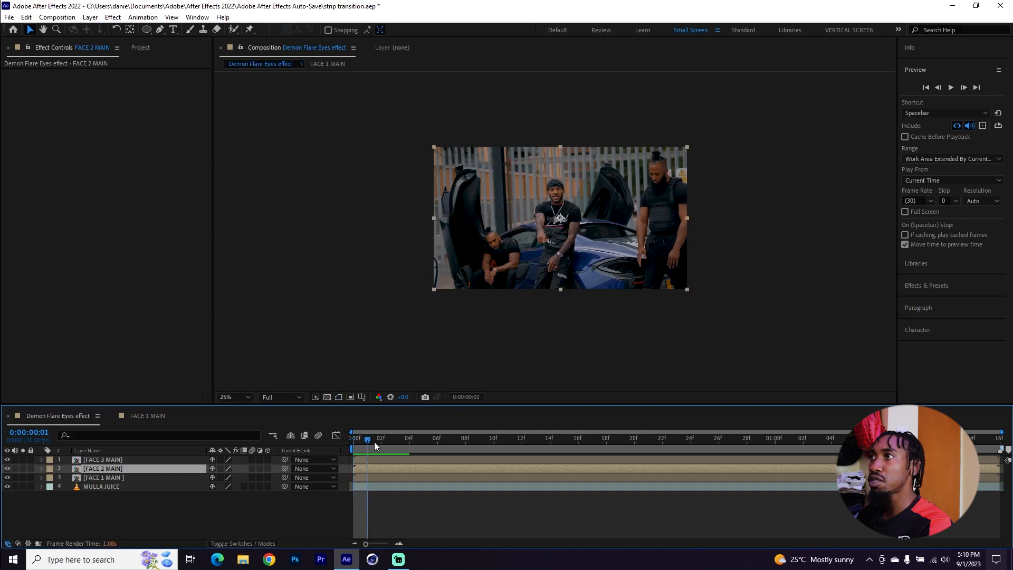
left_click(402, 447)
key("space")
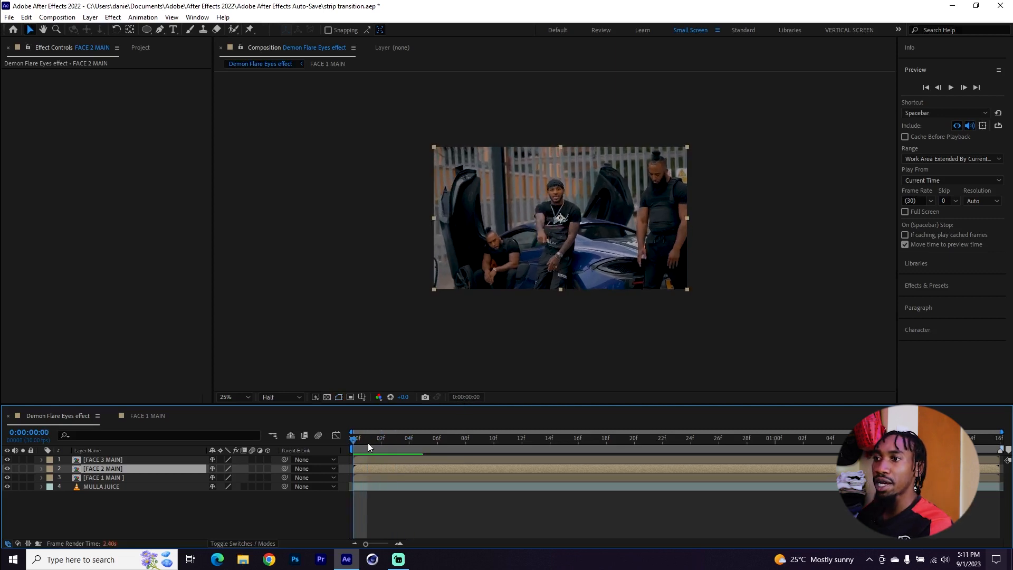
left_click(387, 447)
key("space")
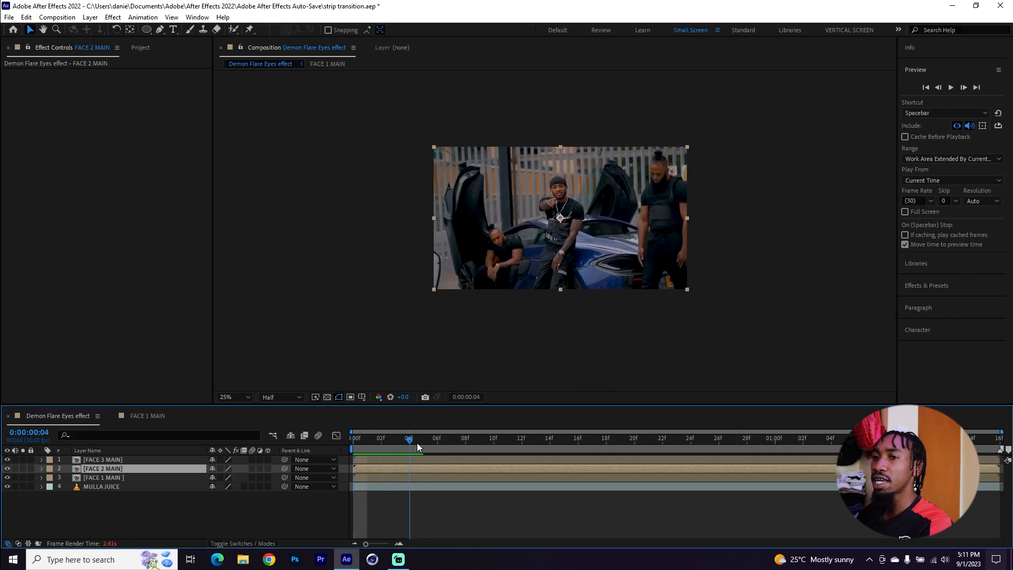
left_click(357, 449)
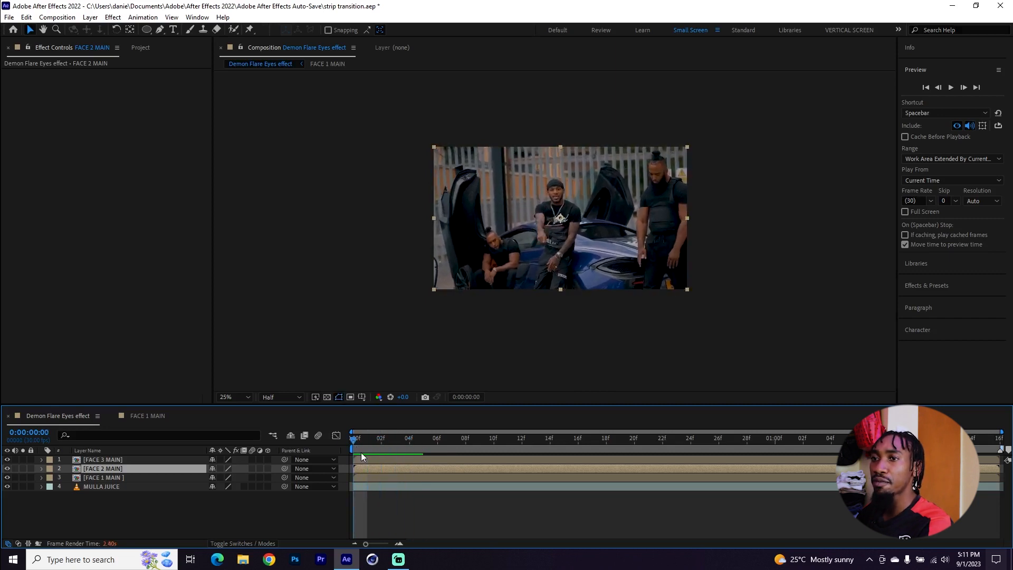
- Hide every layer except FACE 3 MAIN, select it and return to the first frame
left_click(8, 478)
left_click_drag(7, 471, 8, 487)
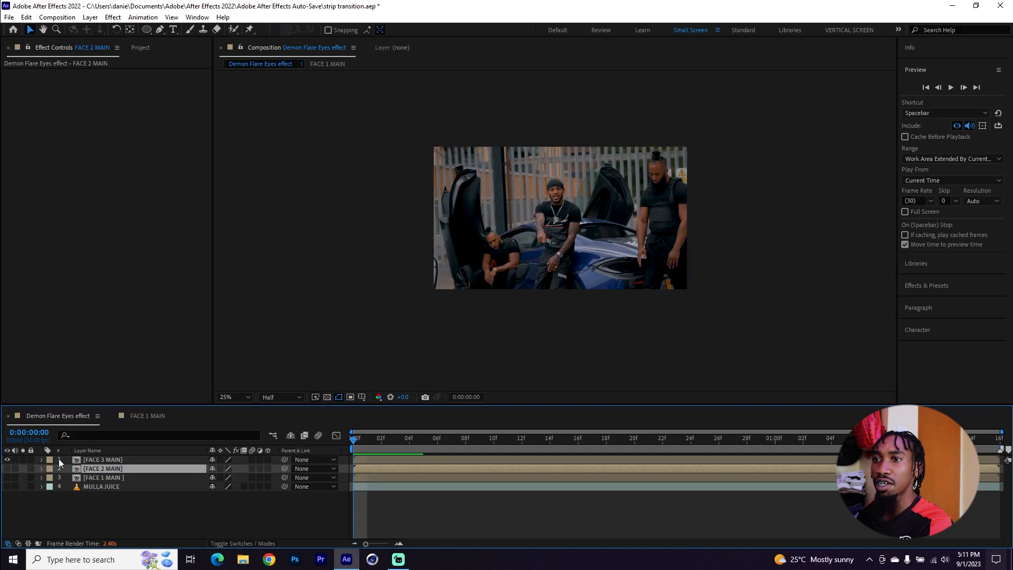
left_click(106, 460)
left_click(380, 440)
left_click(359, 449)
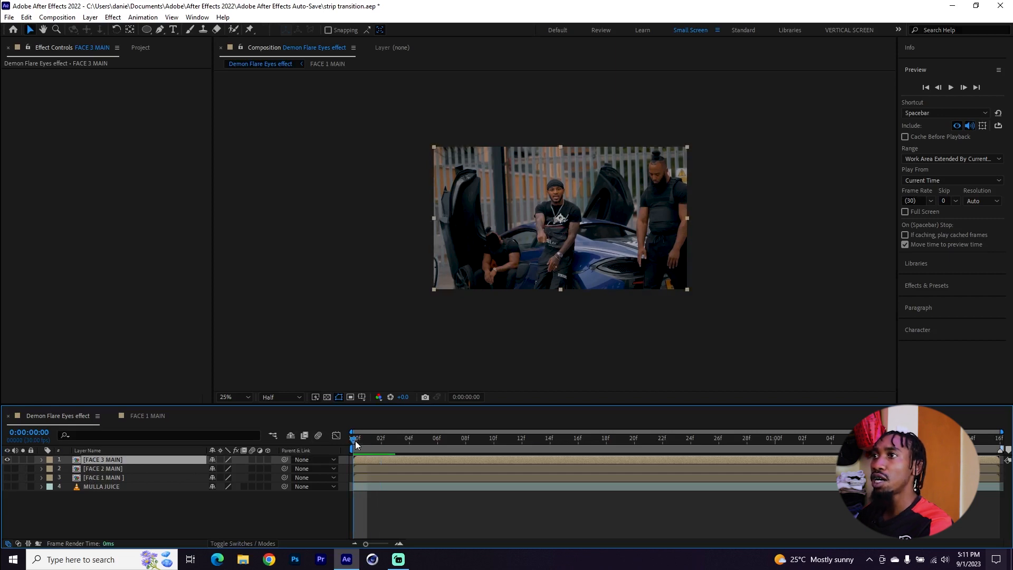
- Mask FACE 3 MAIN with a rectangle and position it around the seated man's head
key("period")
left_click(147, 30)
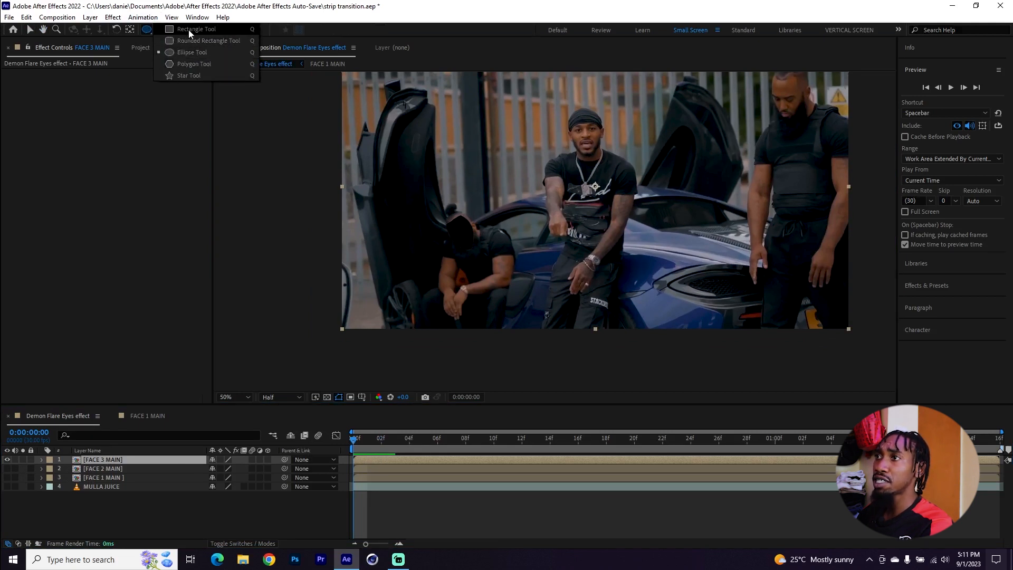
left_click(190, 31)
mouse_move(417, 186)
left_mouse_down()
mouse_move(484, 245)
mouse_move(468, 242)
left_mouse_up()
left_click(30, 29)
left_click_drag(468, 187, 484, 200)
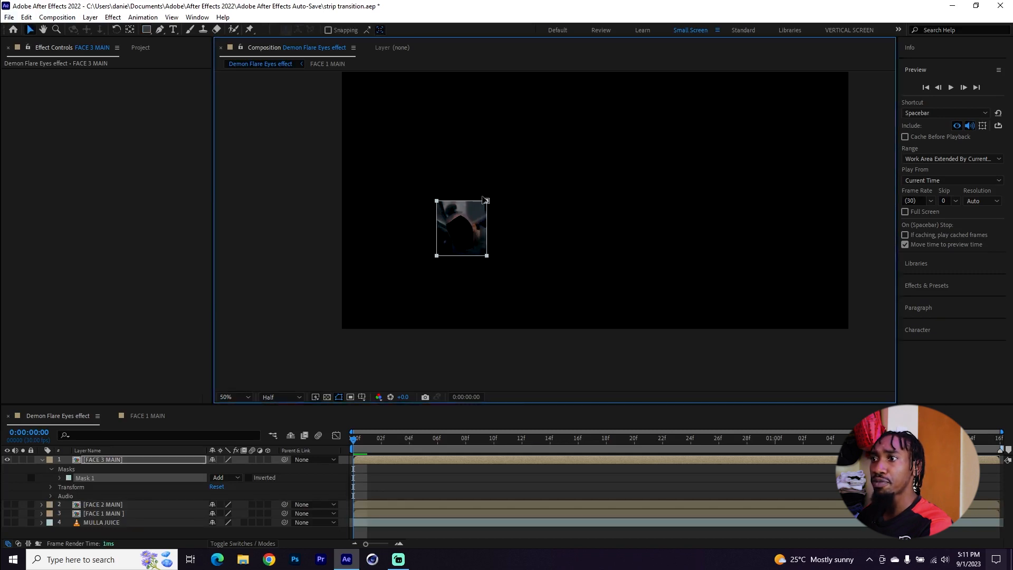
- Keyframe the mask path from the first frame to 0:00:01:15 with mask mode None, following the seated man's head
left_click(348, 453)
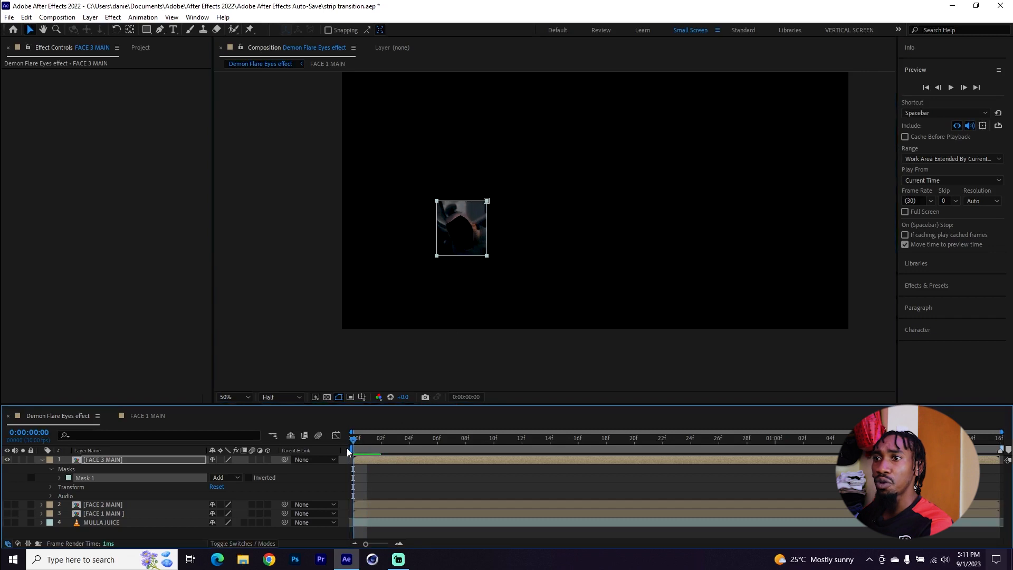
left_click(59, 477)
left_click(77, 486)
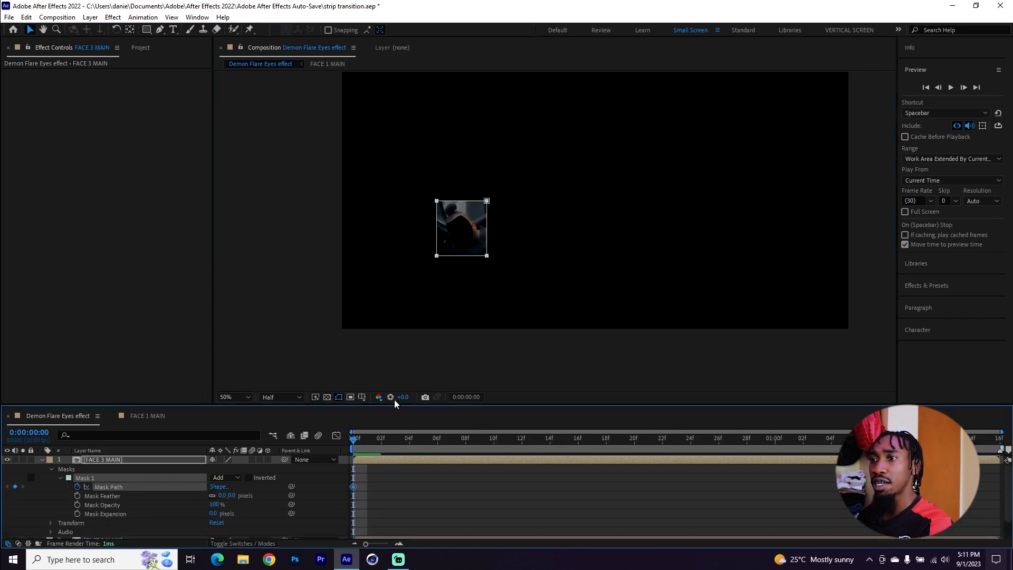
left_click(222, 480)
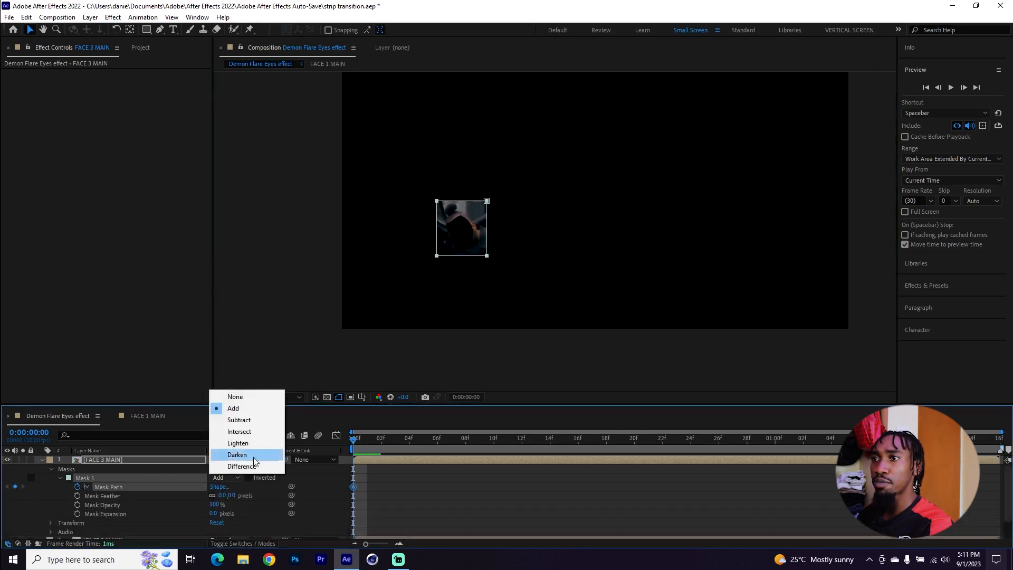
left_click(250, 395)
left_click_drag(371, 443, 406, 444)
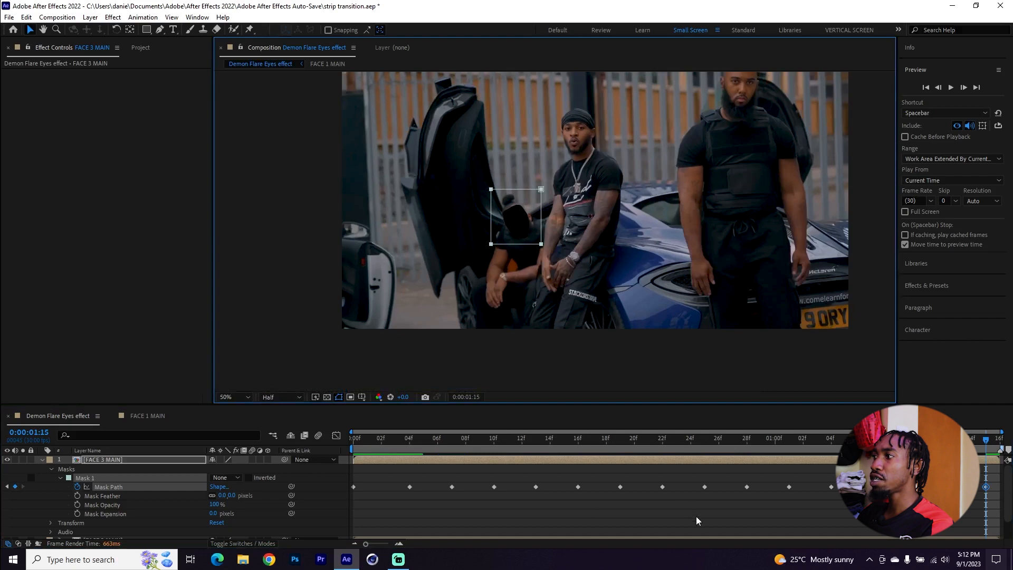
- Set the FACE 3 MAIN mask mode to Add and check that the mask tracks the head through the clip
left_click_drag(409, 443, 381, 443)
left_click(225, 479)
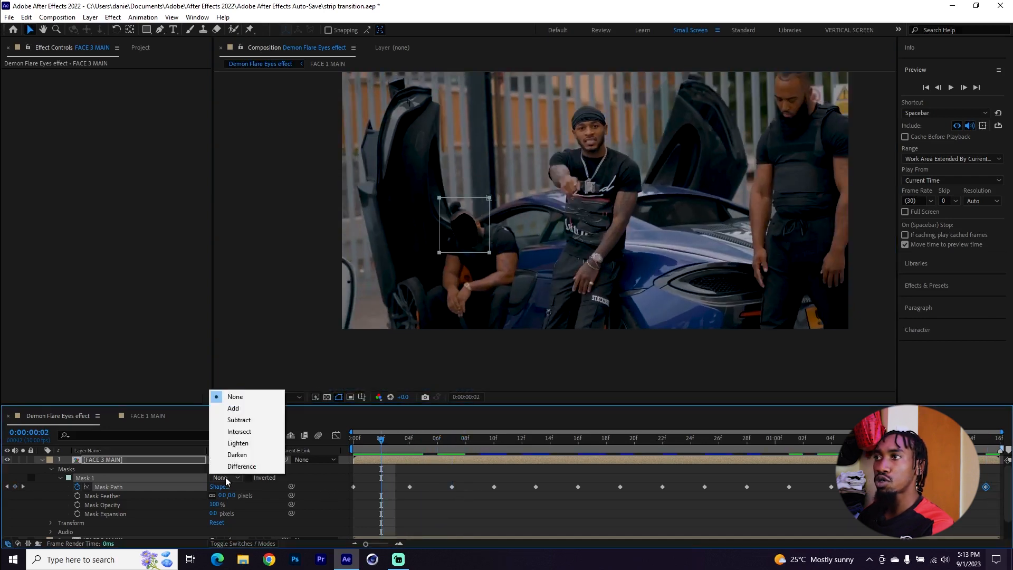
left_click(248, 408)
left_click(363, 448)
left_click_drag(363, 447, 650, 447)
key("space")
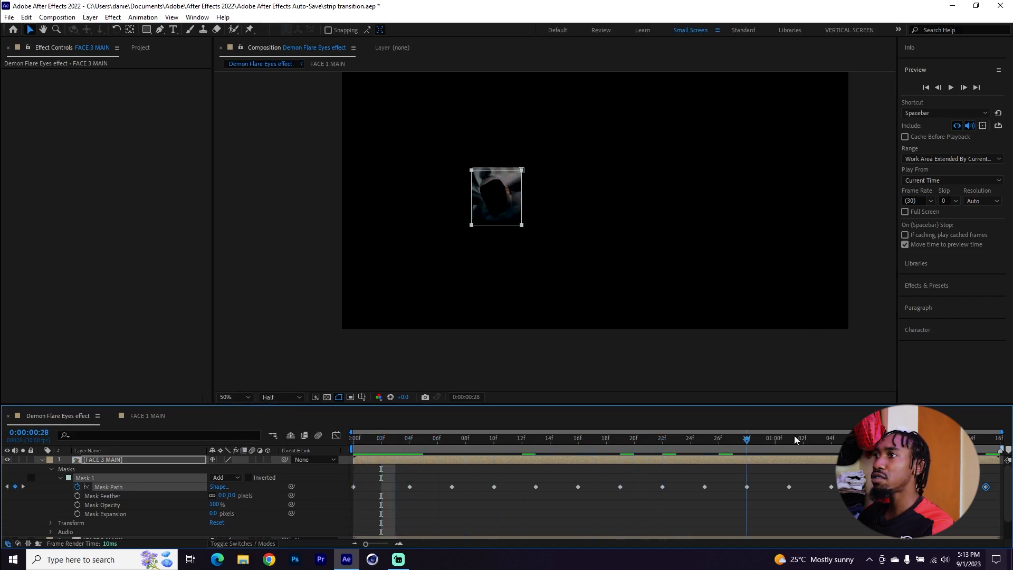
left_click_drag(369, 452, 408, 444)
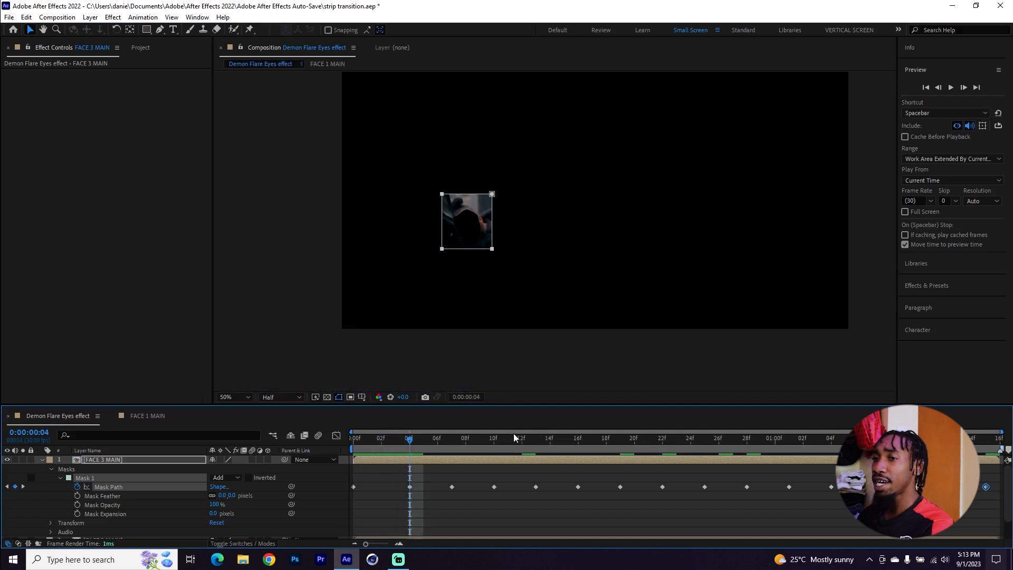
- Hide FACE 3 MAIN, make only FACE 2 MAIN visible and select it at the first frame
left_click(43, 460)
left_click(8, 460)
left_click(7, 469)
left_click(97, 468)
key("Home")
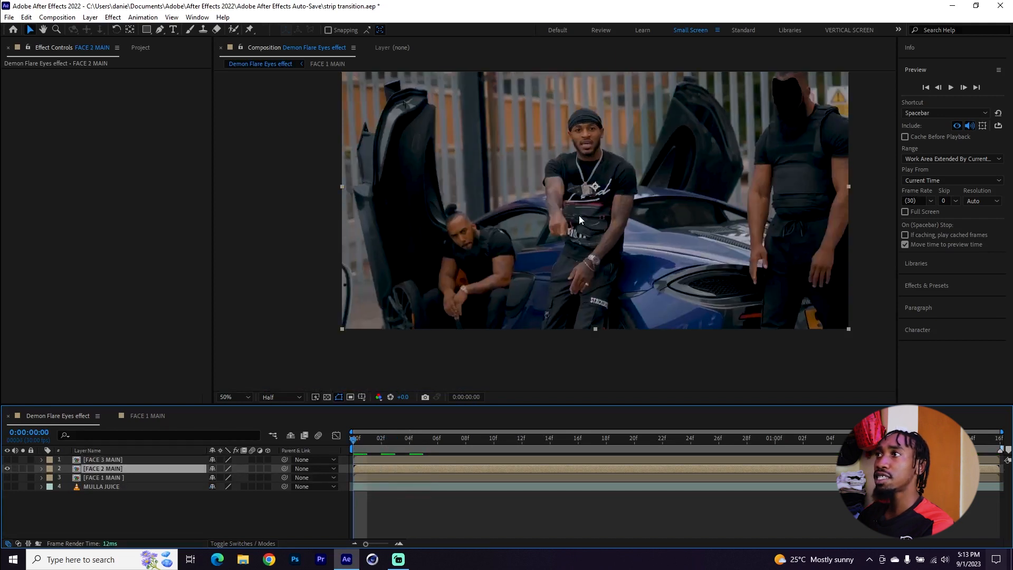
- Draw a rectangular mask on FACE 2 MAIN around the standing man's head
left_click_drag(620, 117, 601, 169)
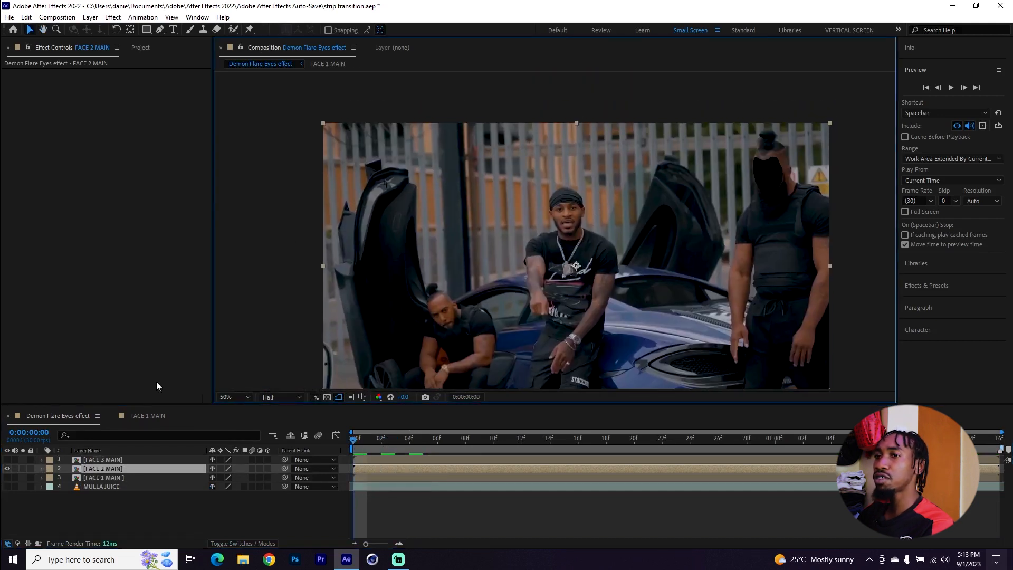
key("space")
left_click_drag(817, 175, 789, 190)
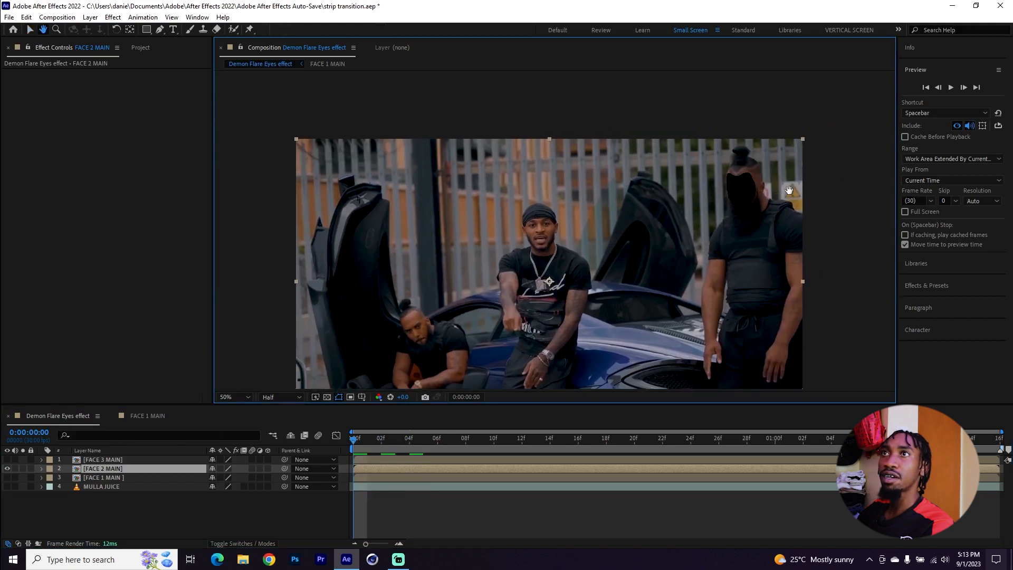
left_click_drag(708, 151, 769, 211)
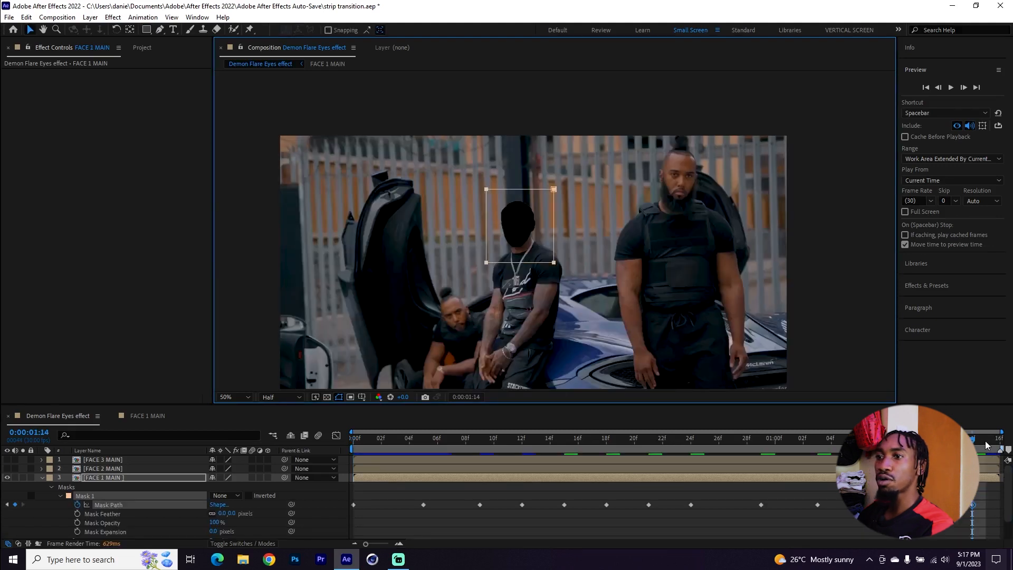
- Set the FACE 1 MAIN mask mode to Add and collapse the layer's properties
left_click(987, 446)
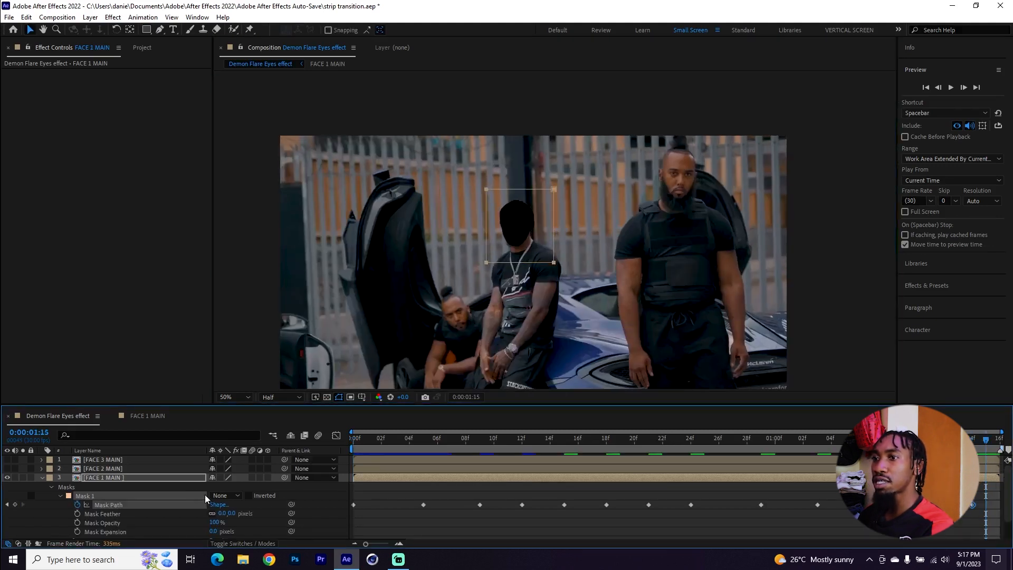
left_click(221, 498)
left_click(226, 425)
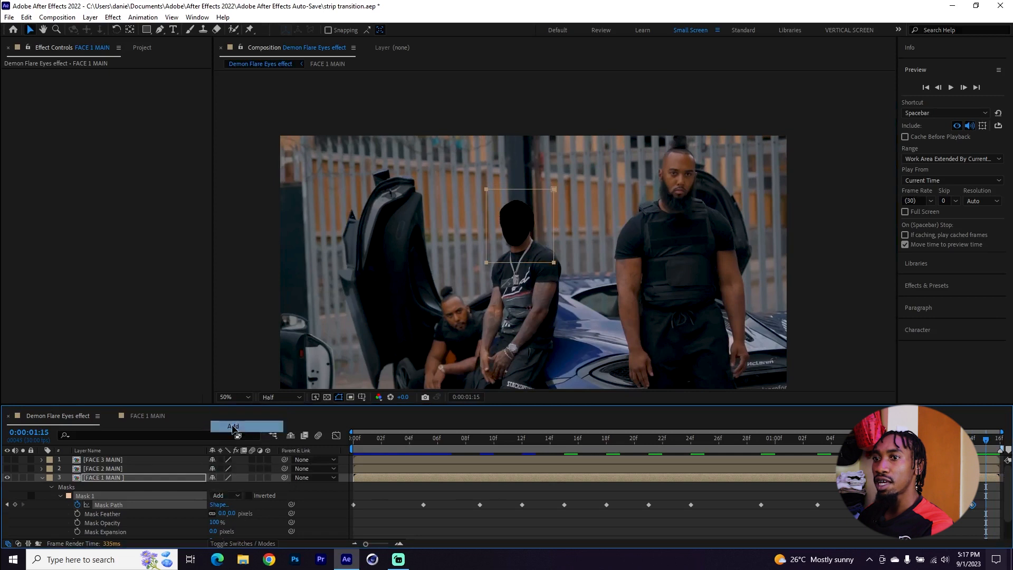
left_click(42, 477)
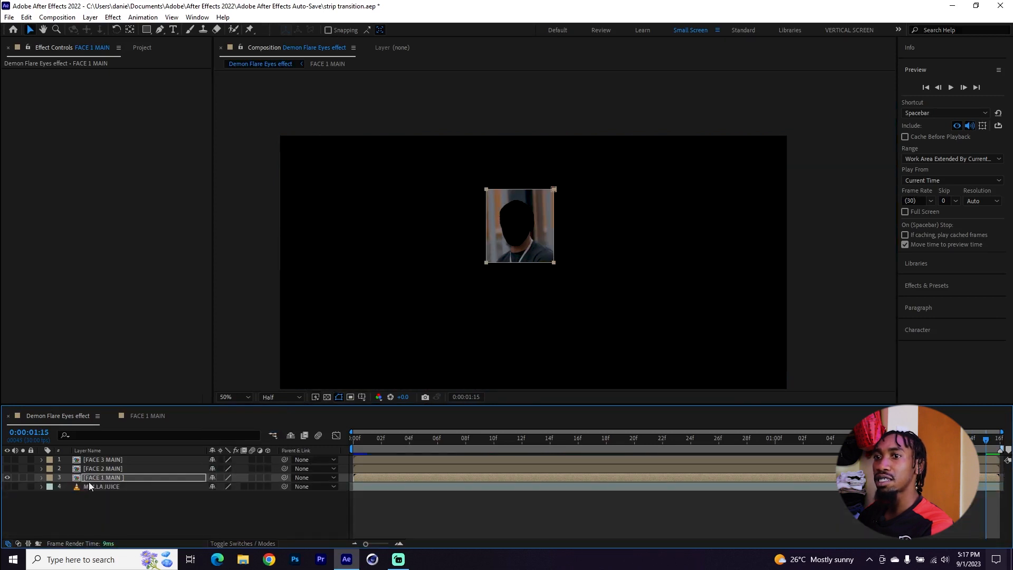
- Make FACE 2 MAIN and FACE 3 MAIN visible and preview the three masked heads together
key("space")
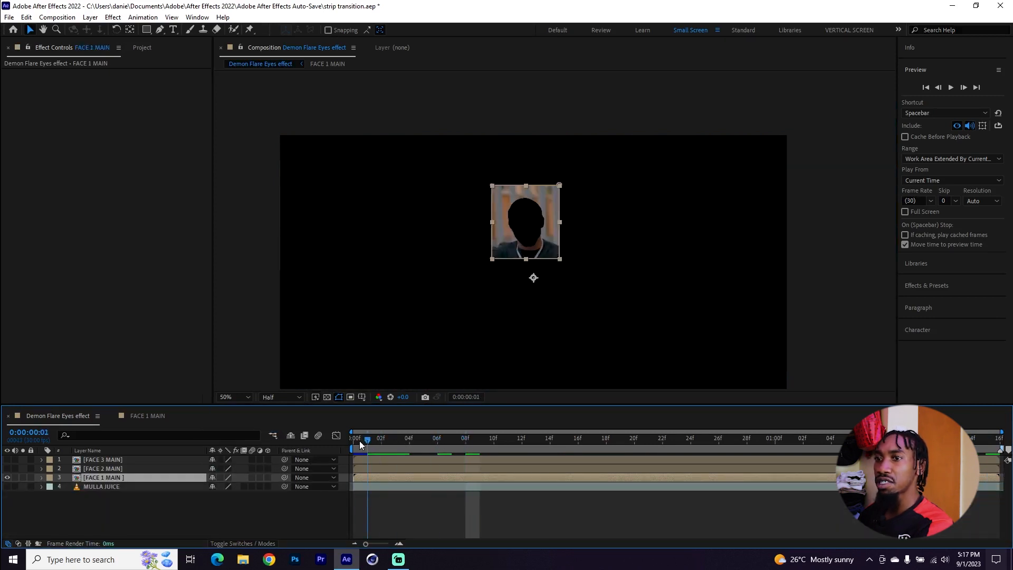
left_click(8, 468)
left_click(7, 460)
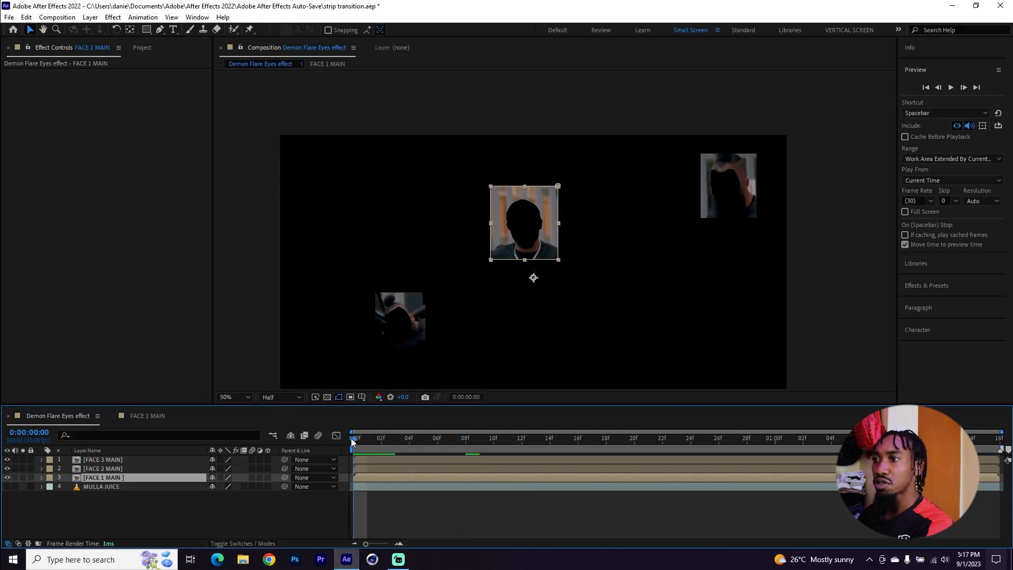
key("space")
mouse_move(380, 446)
left_mouse_down()
mouse_move(406, 449)
mouse_move(377, 448)
left_mouse_up()
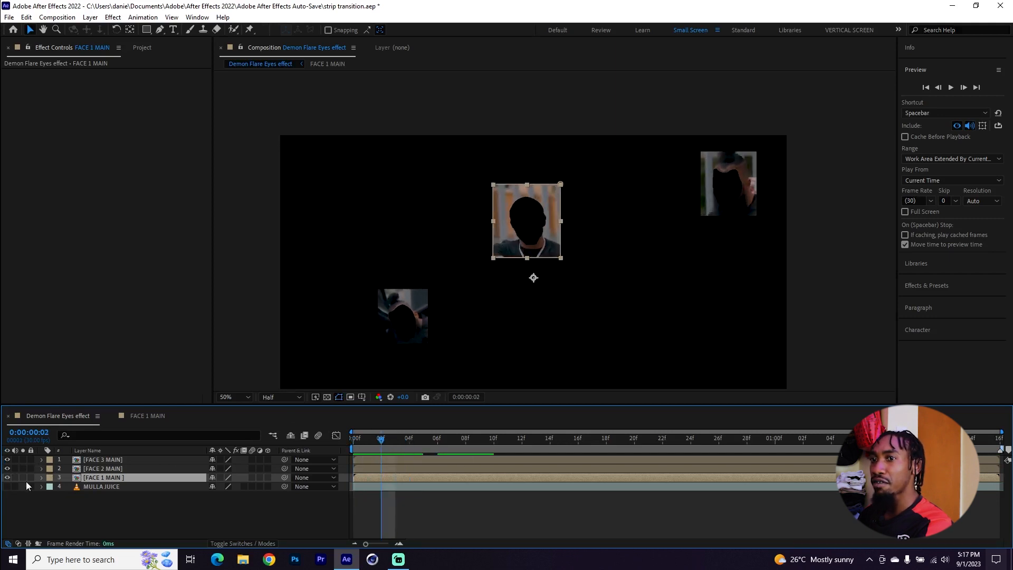
- Turn the base clip layer back on and inspect the mask path keyframes of FACE 1 MAIN
left_click(7, 486)
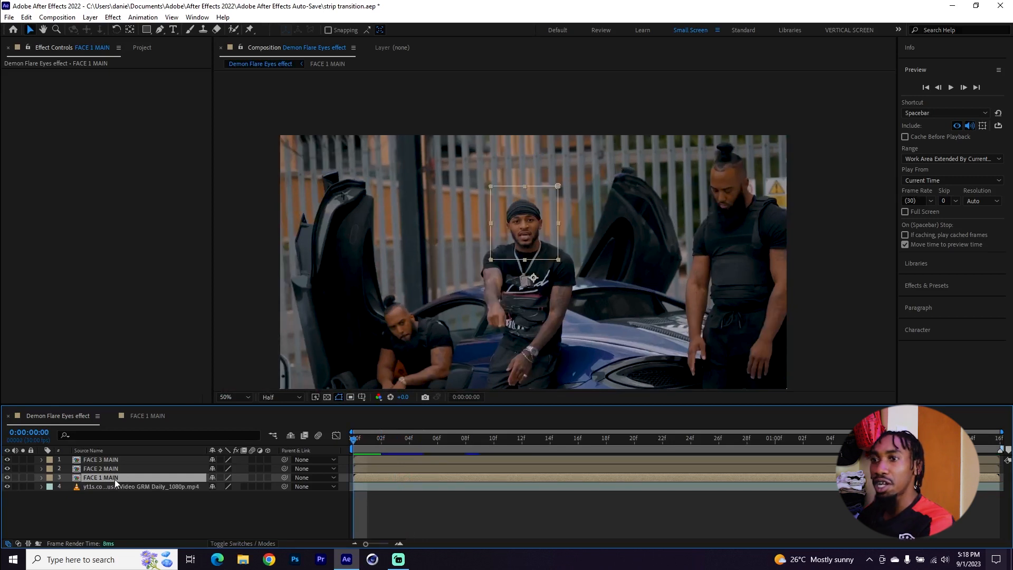
key("m")
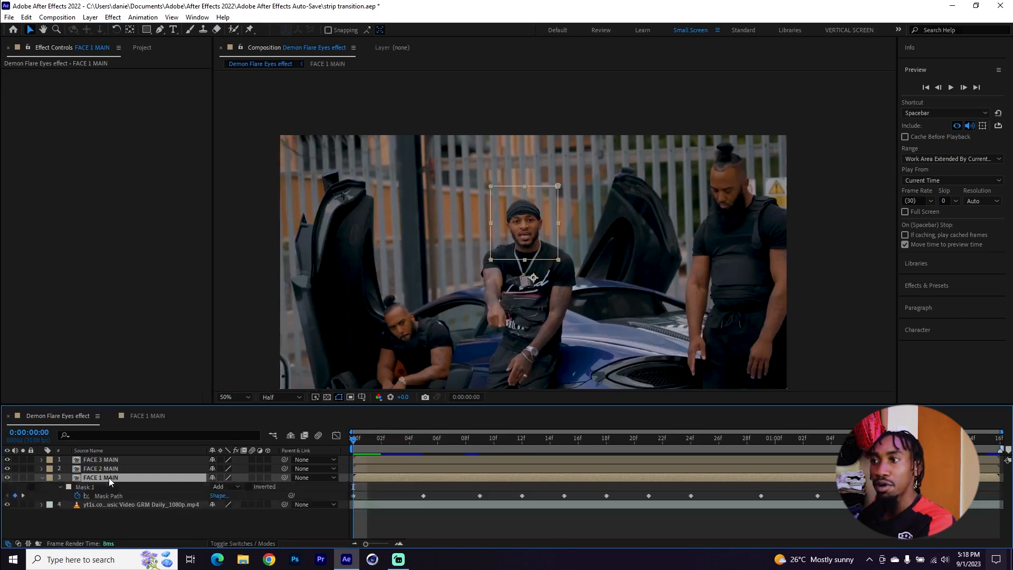
left_click(93, 488)
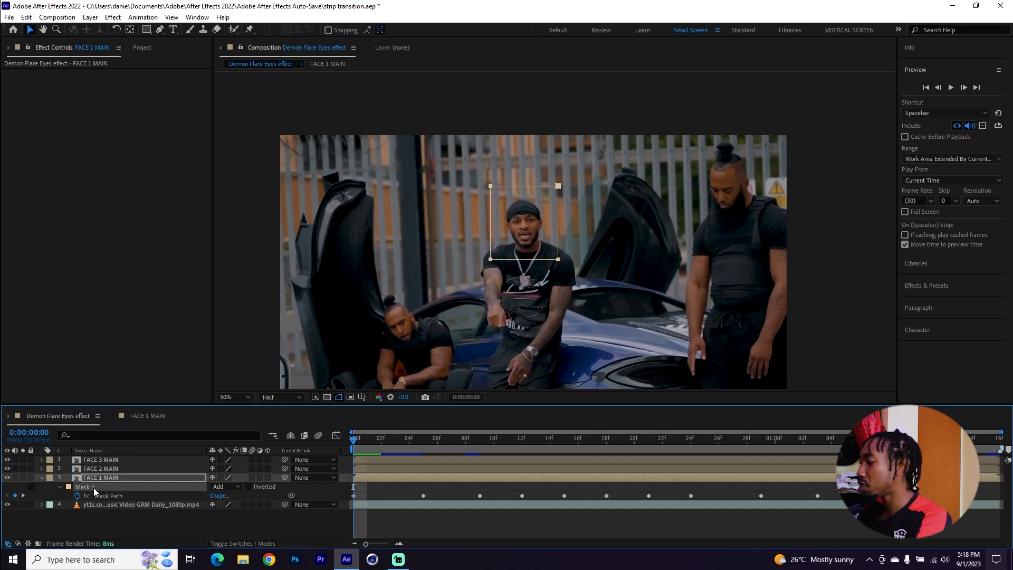
key("m")
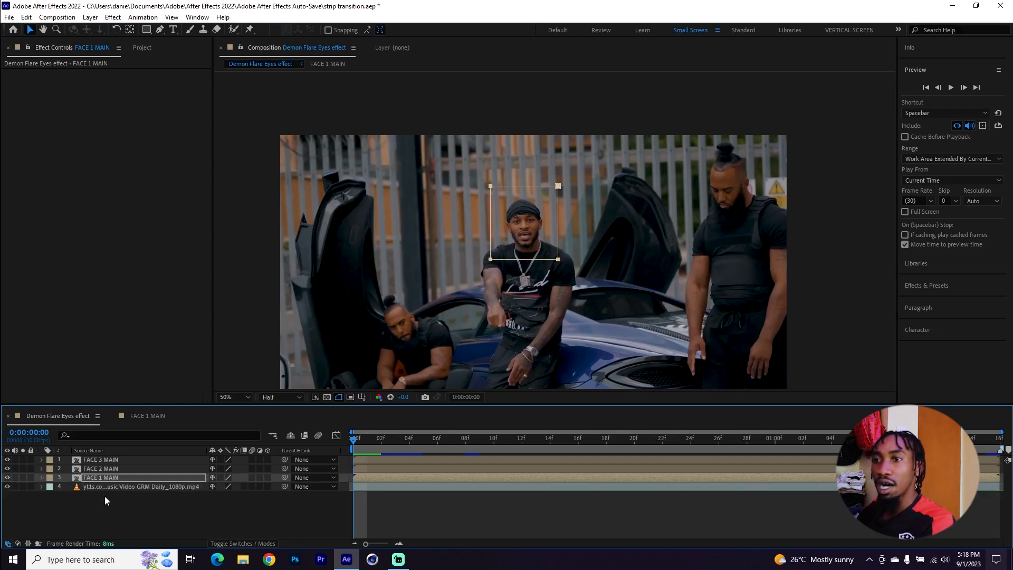
- Paste the keyframed FACE 1 MAIN mask onto the base clip layer at the first frame and reveal its mask path
left_click(106, 486)
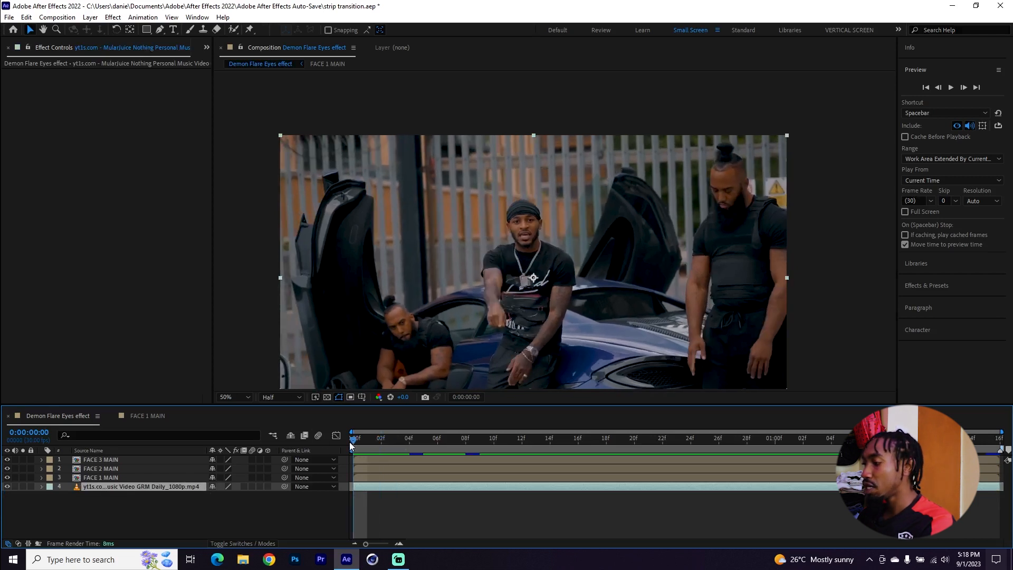
left_click(354, 459)
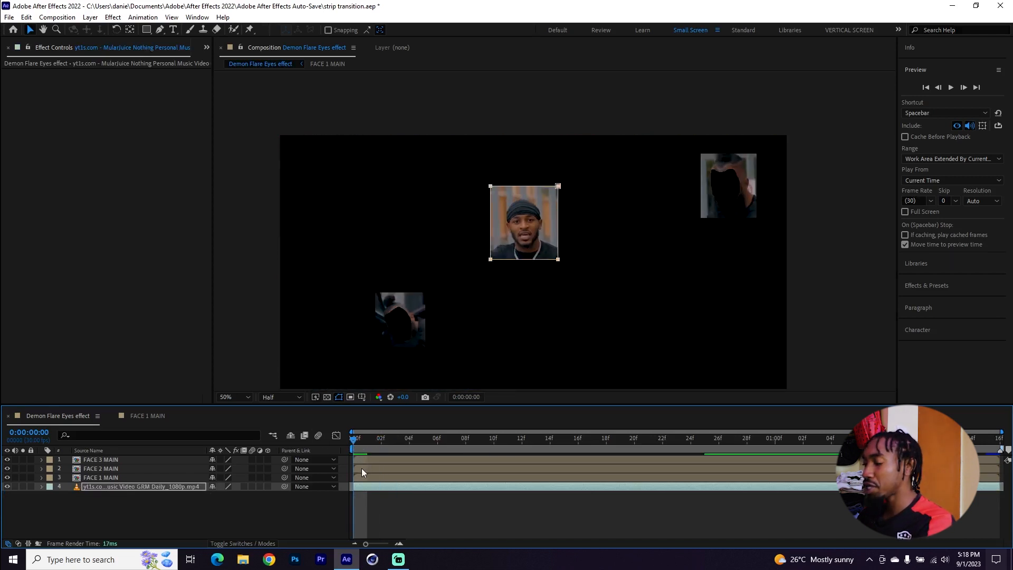
key("u")
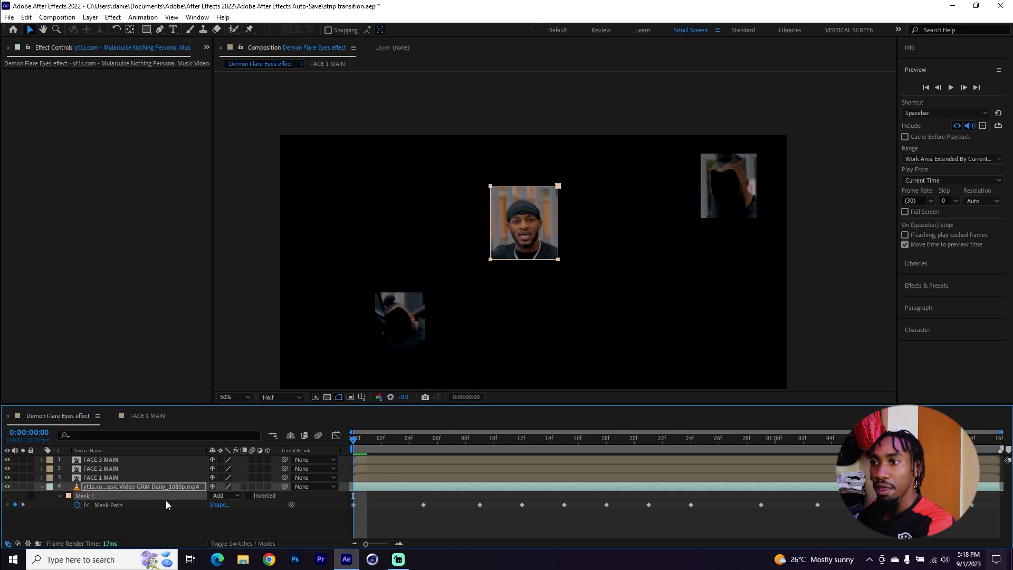
- Try Subtract mode on the base clip's pasted mask, switch the mode to None, and collapse the layer
left_click(232, 496)
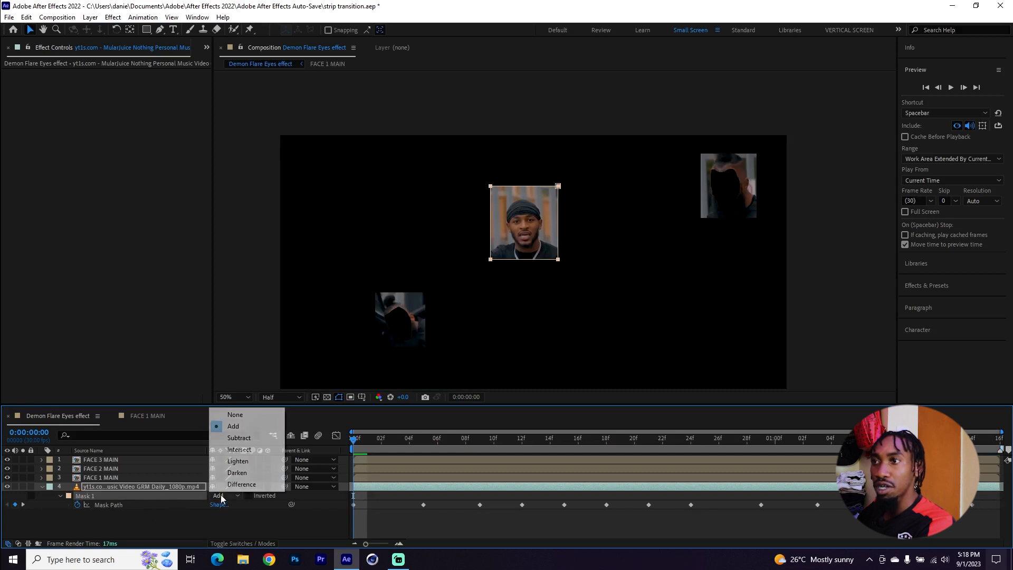
left_click(237, 438)
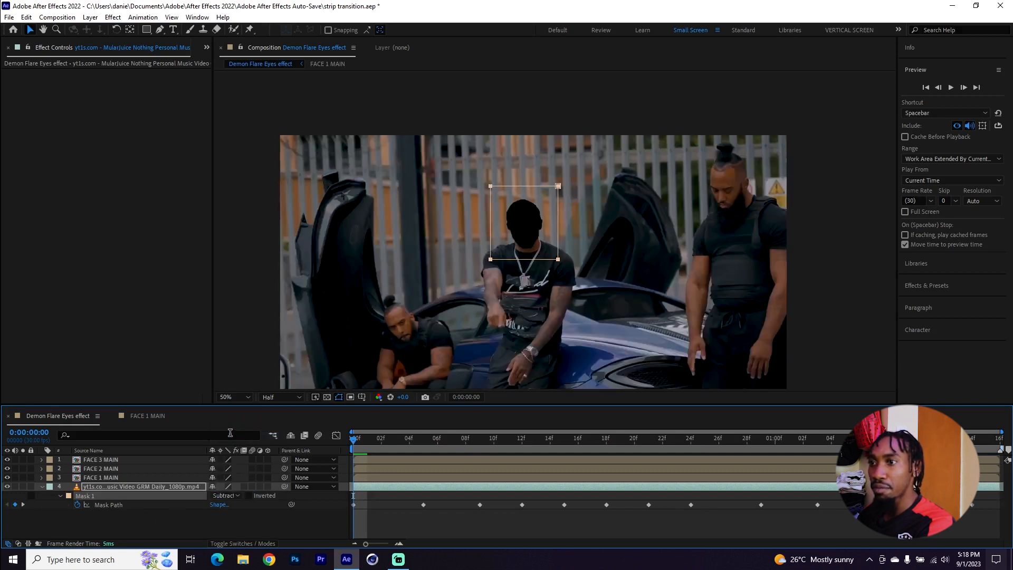
left_click(227, 496)
left_click(240, 418)
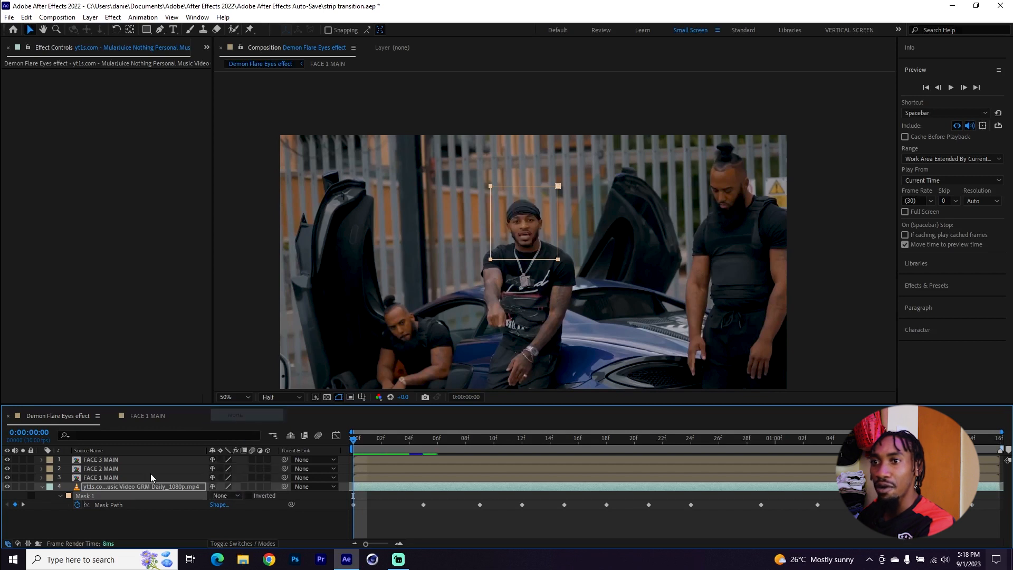
left_click(43, 487)
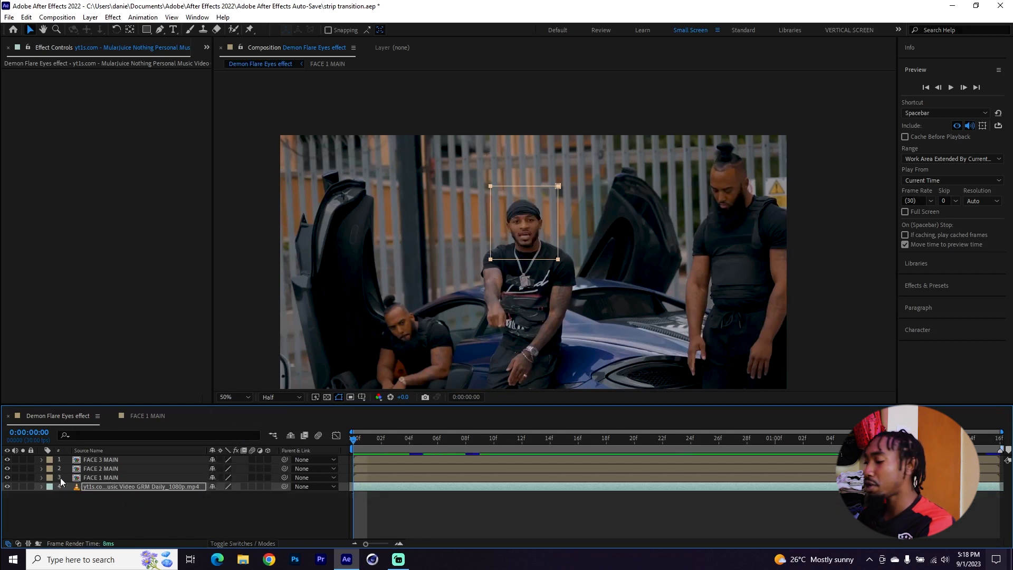
- Copy the keyframed mask of FACE 2 MAIN and paste it onto the base clip layer
left_click(101, 469)
key("m")
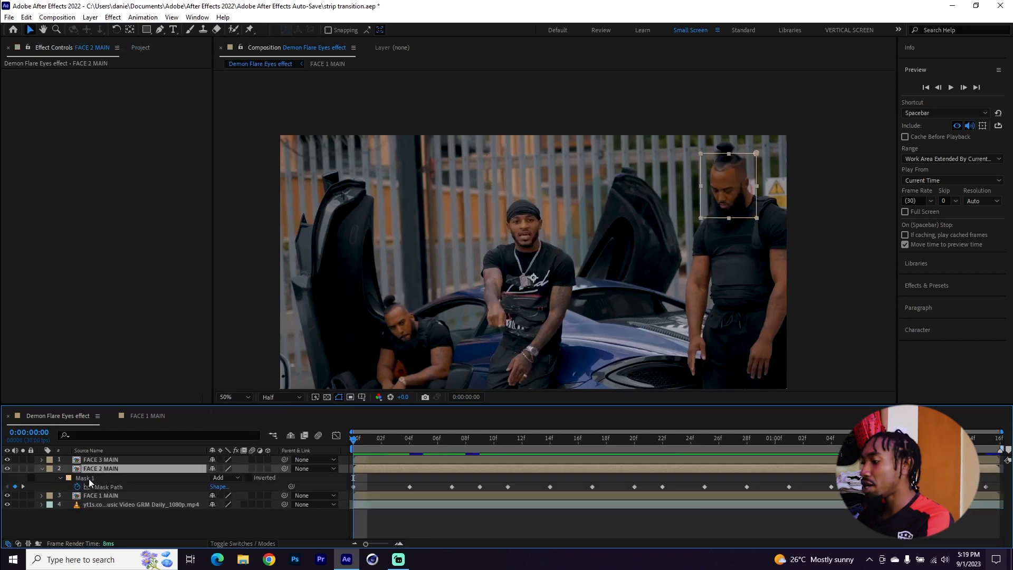
left_click(88, 479)
left_click(92, 505)
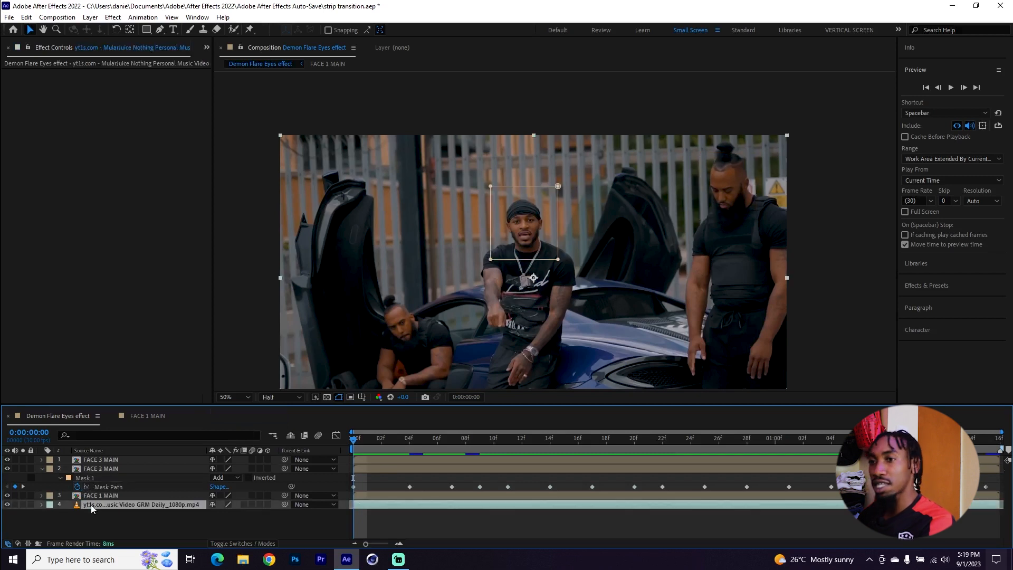
key("ctrl+v")
key("m")
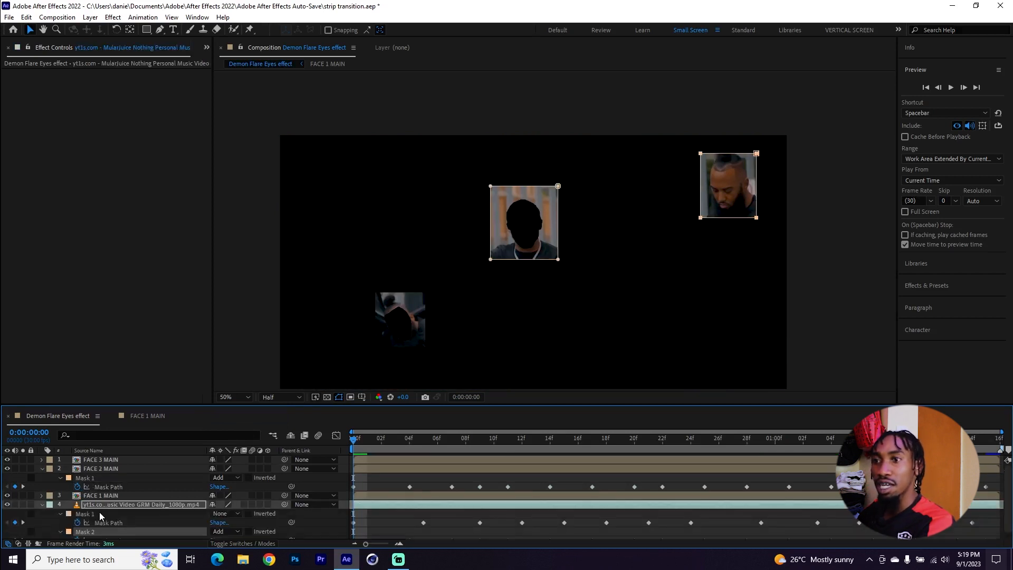
- Copy the keyframed mask of FACE 3 MAIN onto the base clip layer as its third mask and collapse the face layers
left_click(106, 460)
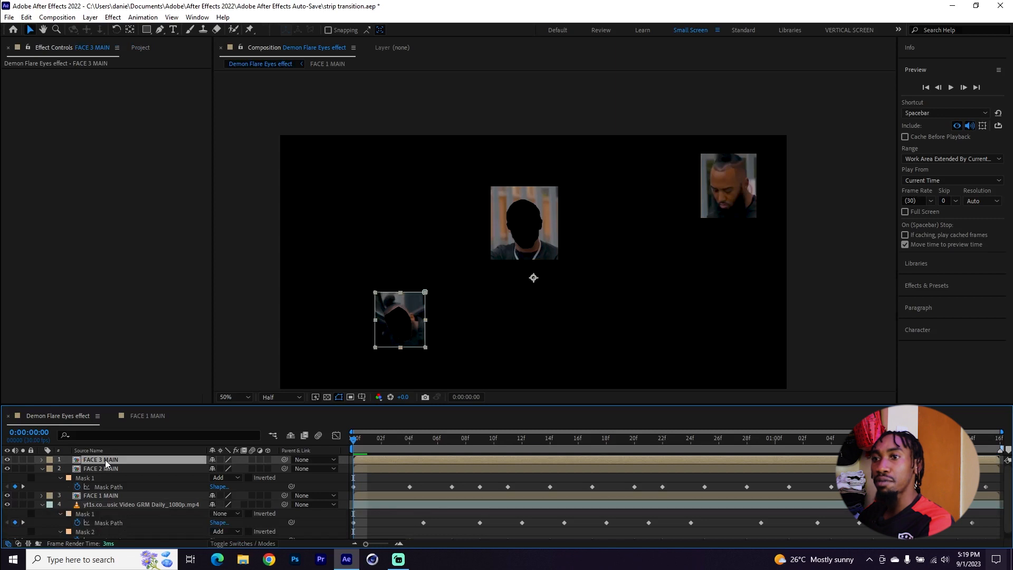
key("u")
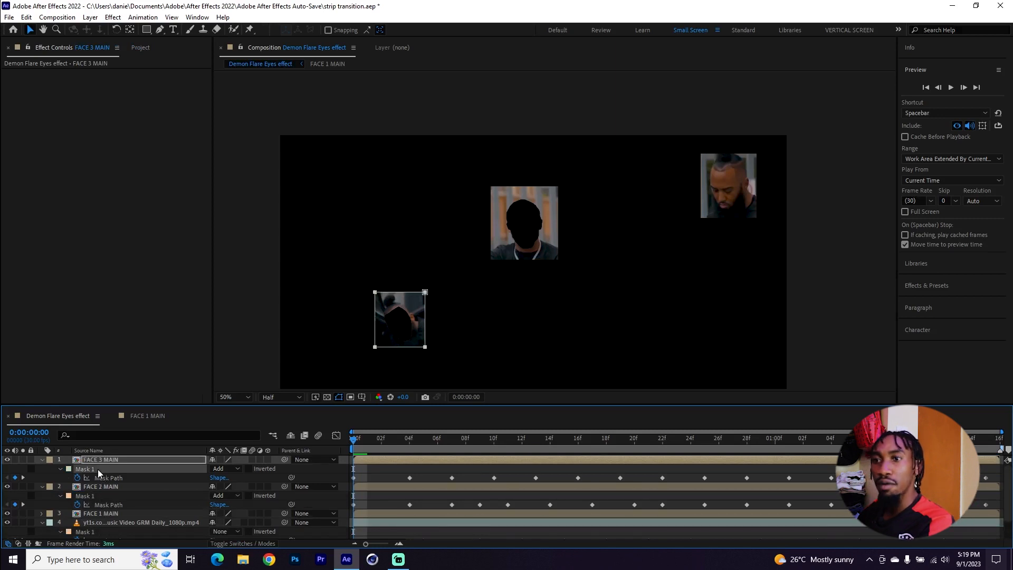
scroll(88, 525, "down", 1)
left_click(106, 498)
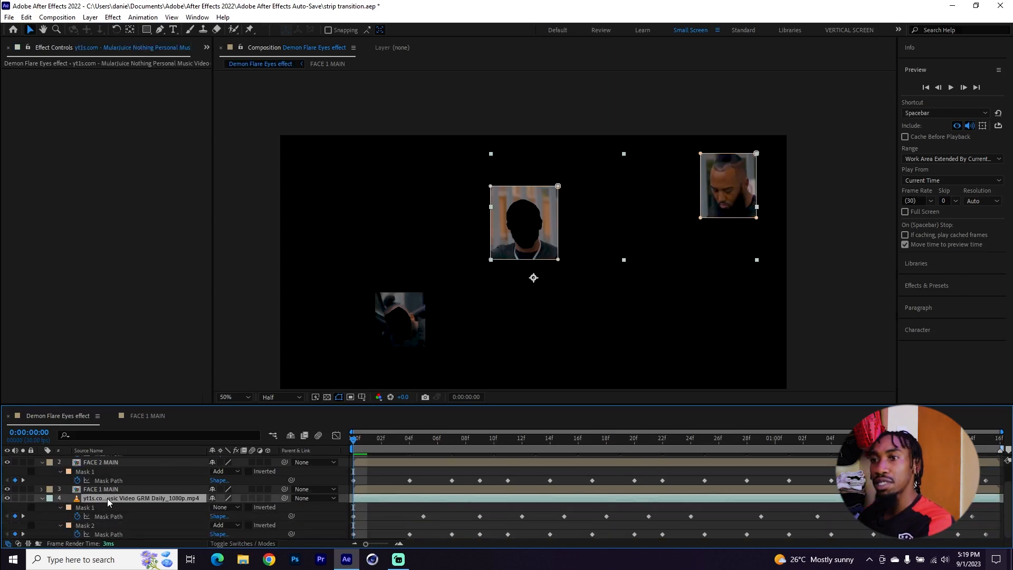
left_click(107, 498)
scroll(106, 464, "up", 1)
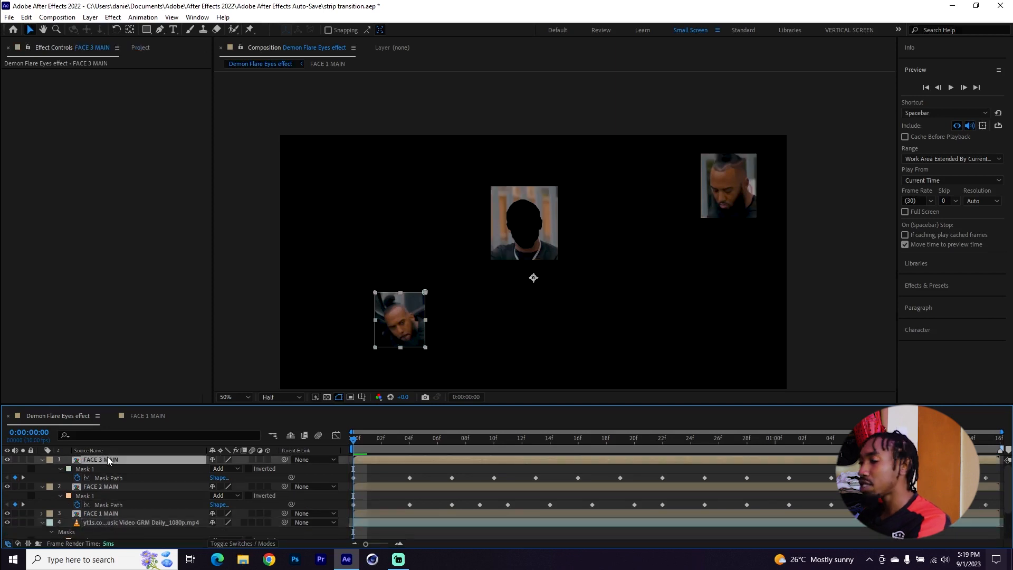
left_click(101, 459)
left_click(102, 475)
key("ctrl+x")
left_click(102, 476)
left_click(104, 490)
key("ctrl+v")
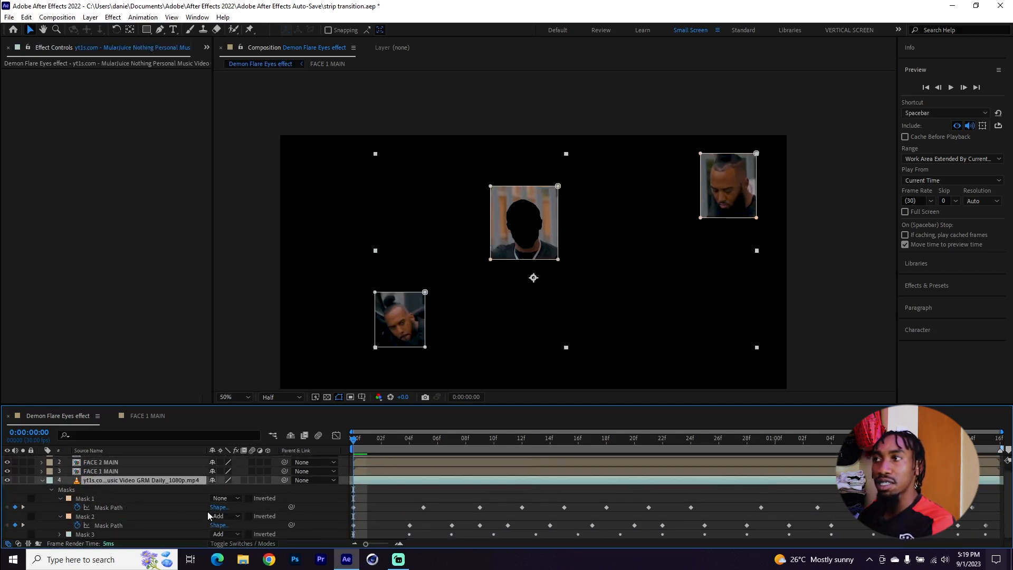
- Set all three masks on the base clip to Subtract mode and collapse the layer
left_click(230, 499)
left_click(254, 448)
left_click(227, 515)
left_click(247, 463)
left_click(228, 533)
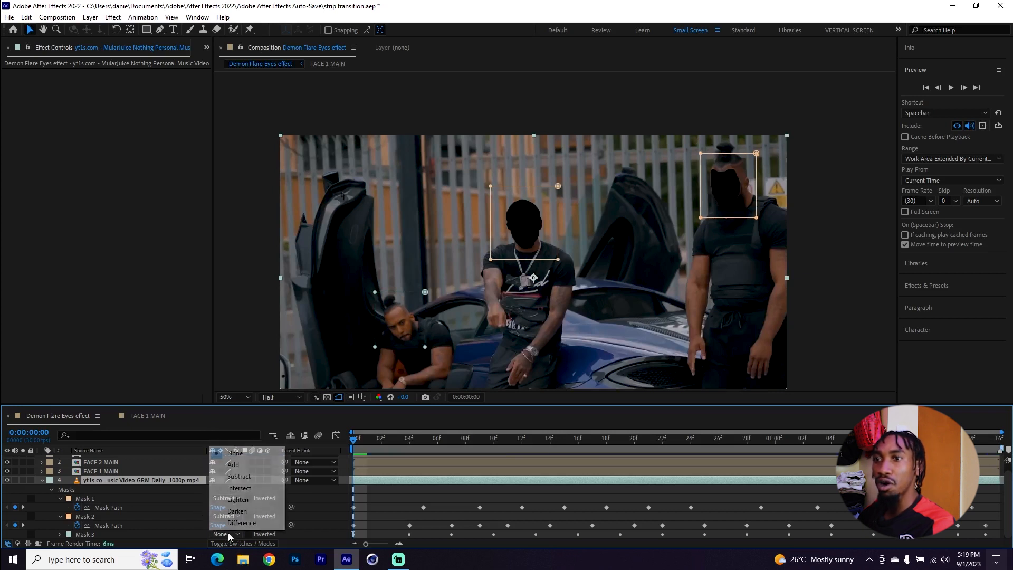
left_click(254, 484)
left_click(42, 480)
left_click(53, 500)
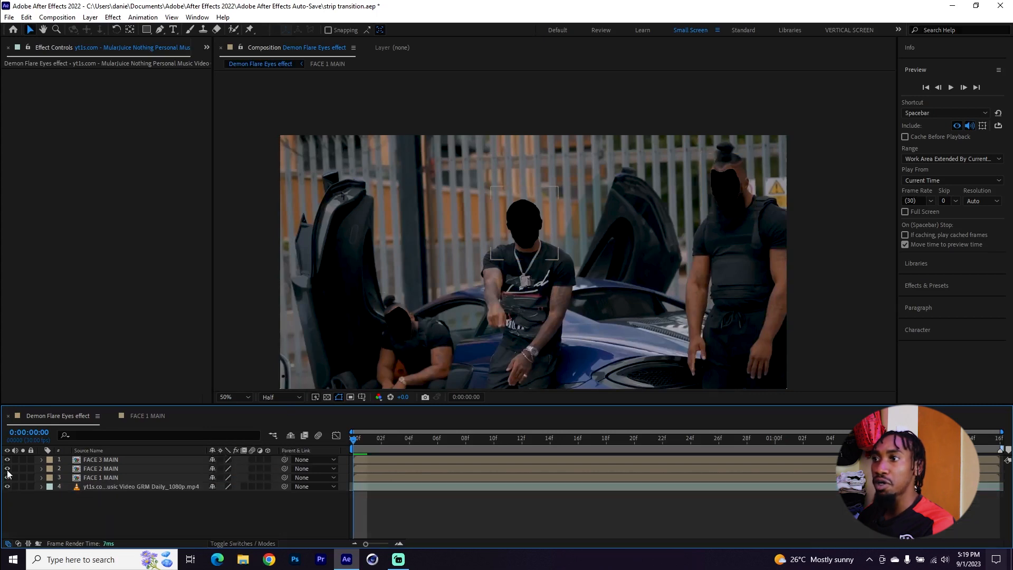
- Move to frame 6 and set the preview resolution to Full to check the edges around the three heads
left_click_drag(393, 438, 438, 442)
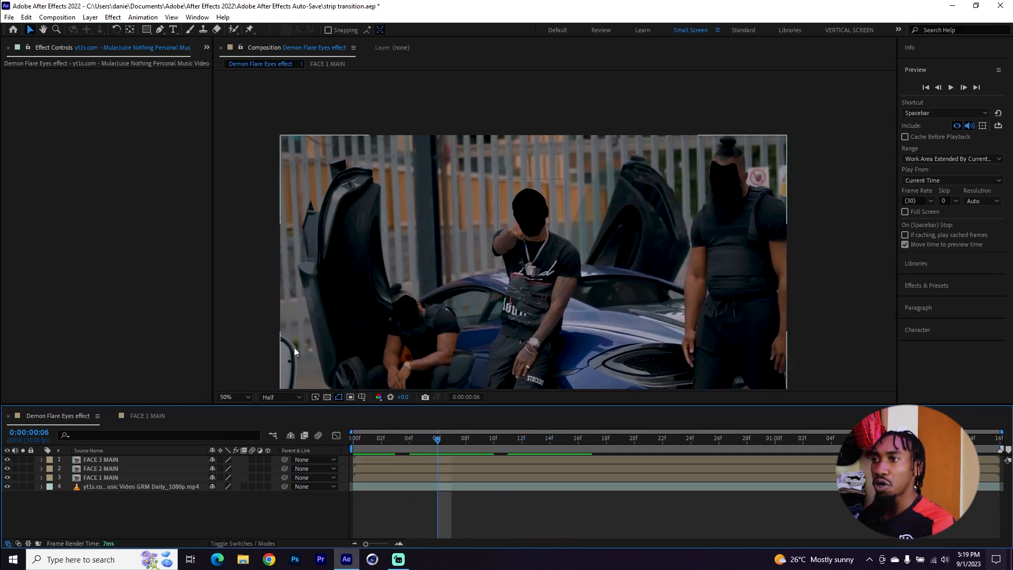
left_click(278, 398)
left_click(281, 420)
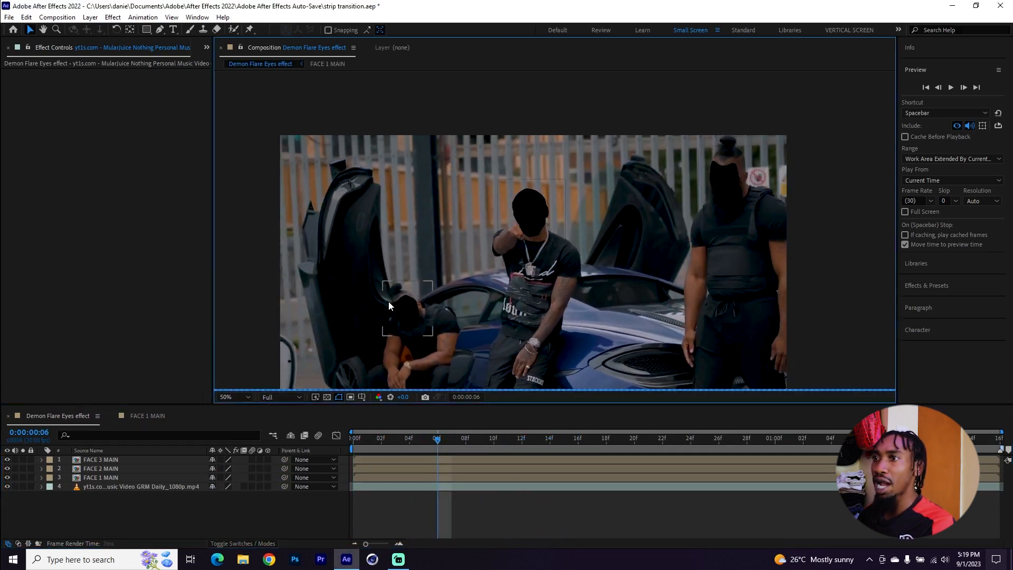
key("period")
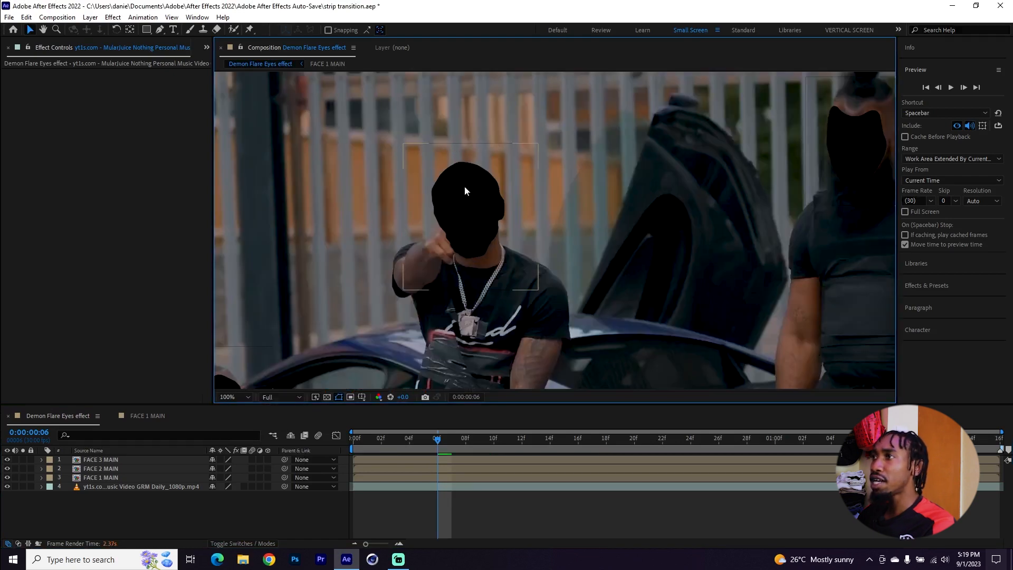
key("comma")
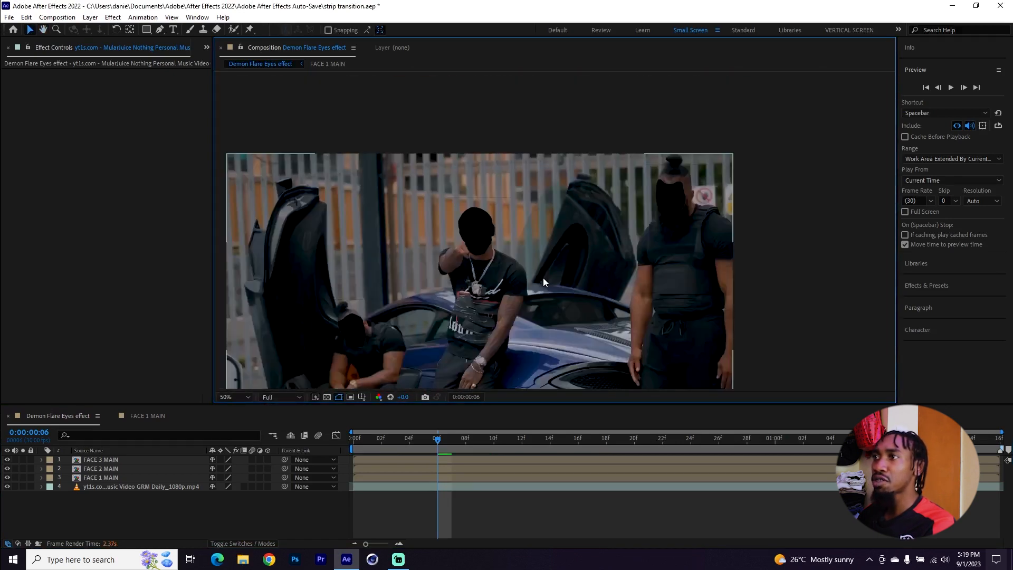
left_click_drag(511, 277, 542, 229)
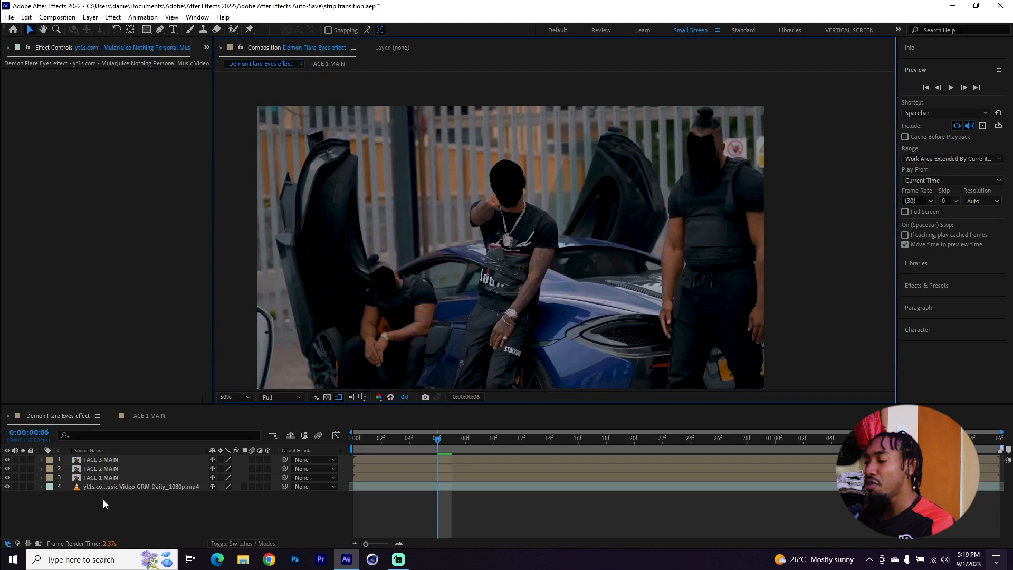
- Reveal the base clip's mask properties and set Mask 1's expansion to -18 pixels
left_click(140, 487)
left_click(141, 510)
left_click(129, 486)
key("u")
key("u")
key("u")
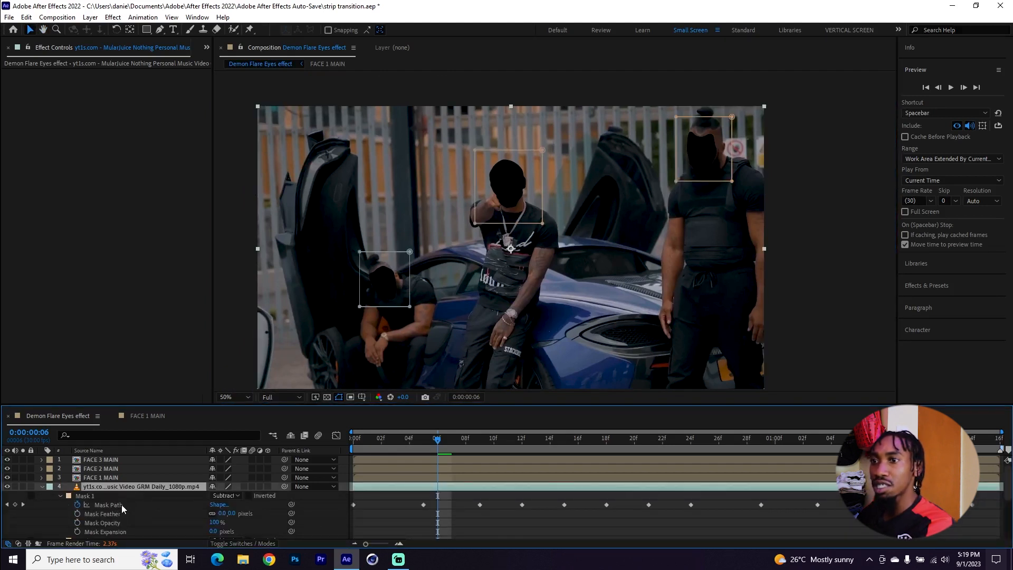
scroll(126, 509, "down", 3)
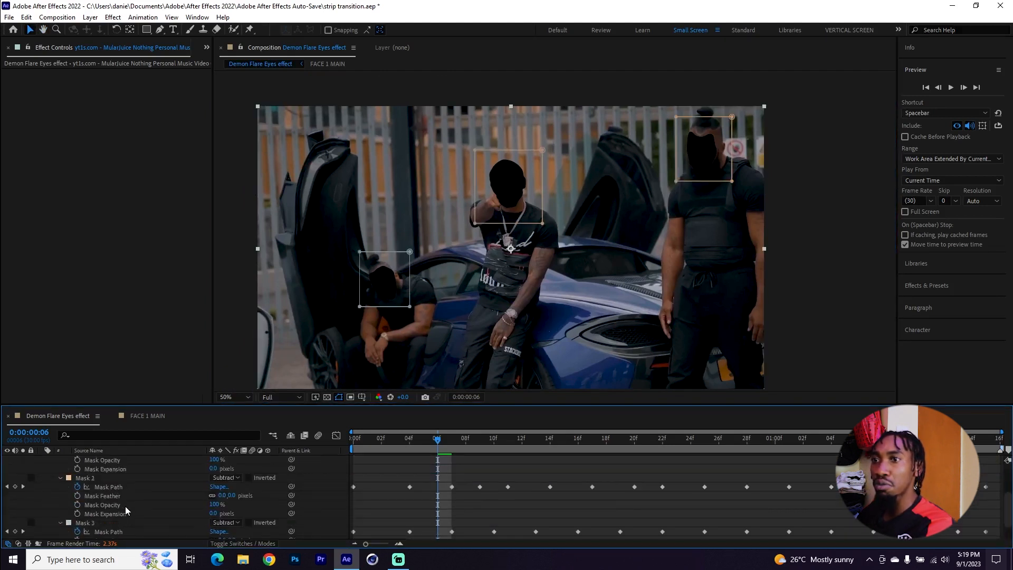
left_click(125, 470)
scroll(131, 499, "up", 2)
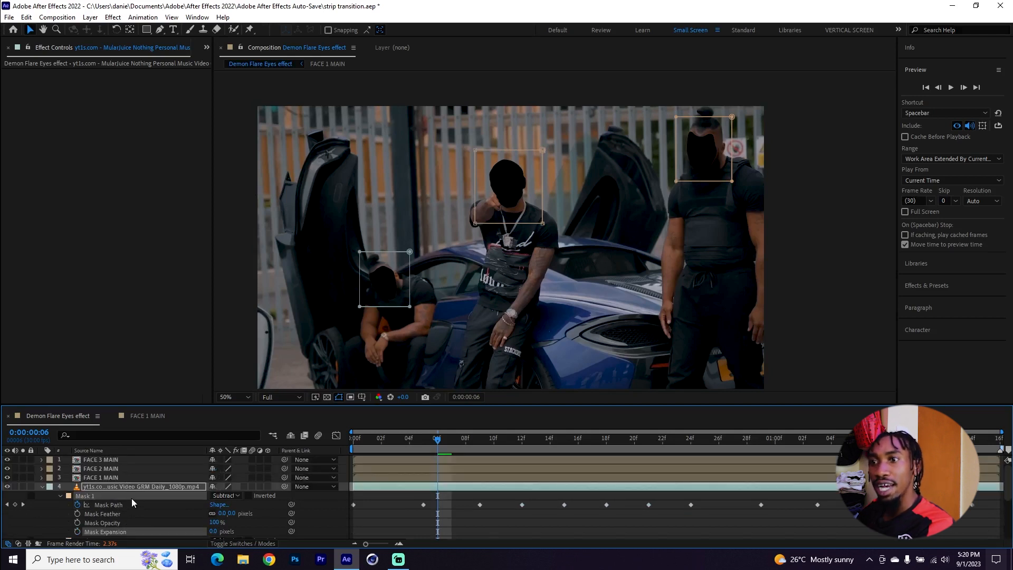
scroll(135, 506, "down", 2)
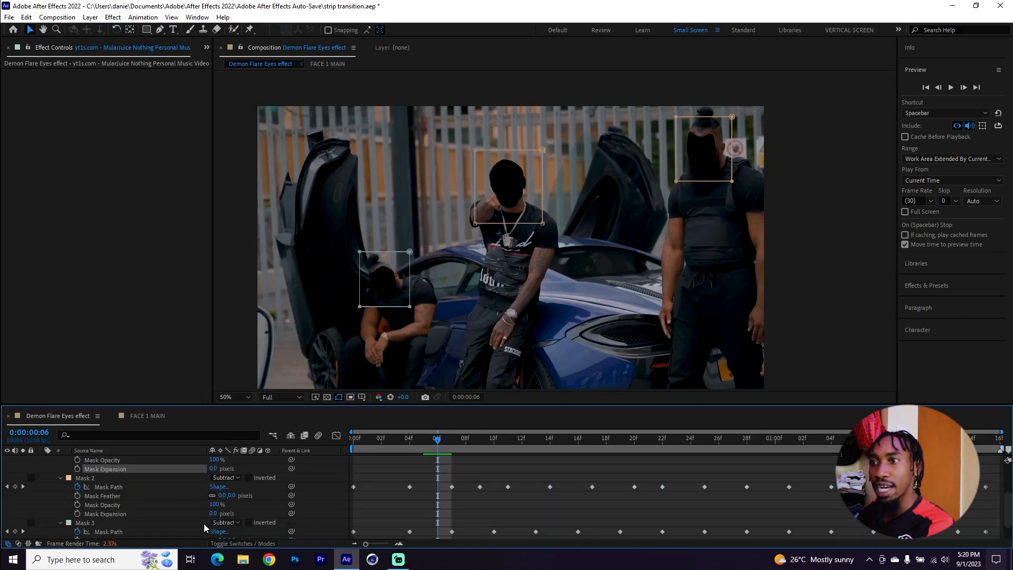
left_click_drag(210, 468, 211, 469)
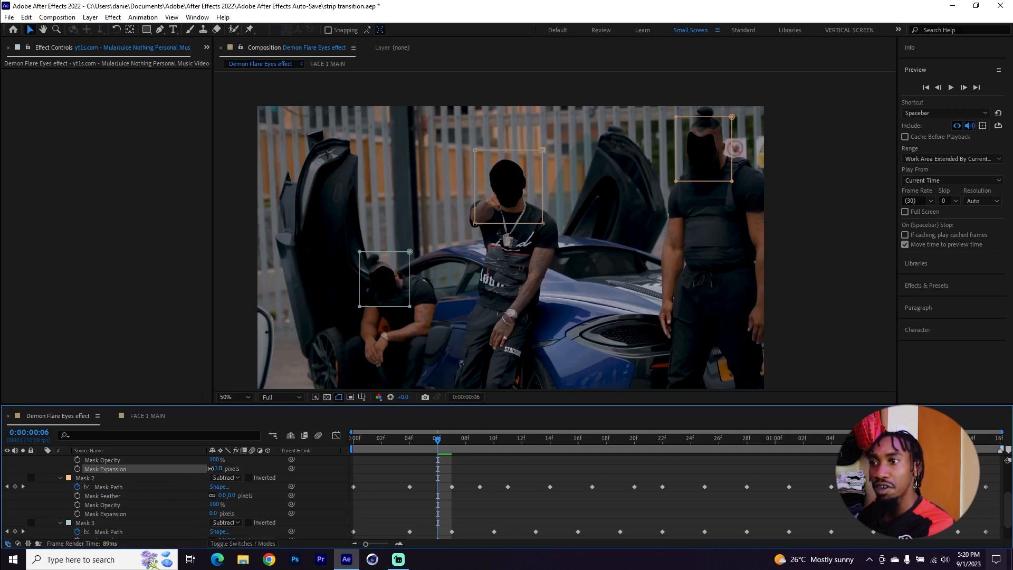
- Set the base clip's Mask 2 expansion to -16 pixels and Mask 3 expansion to about -17 pixels, and collapse the layer
left_click(161, 514)
left_click_drag(211, 513, 205, 512)
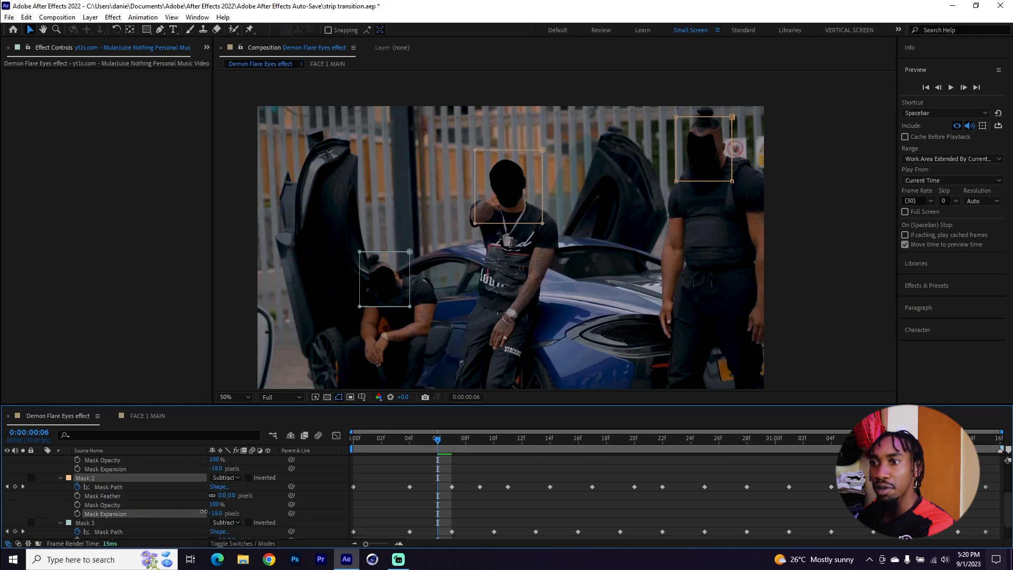
scroll(131, 515, "down", 1)
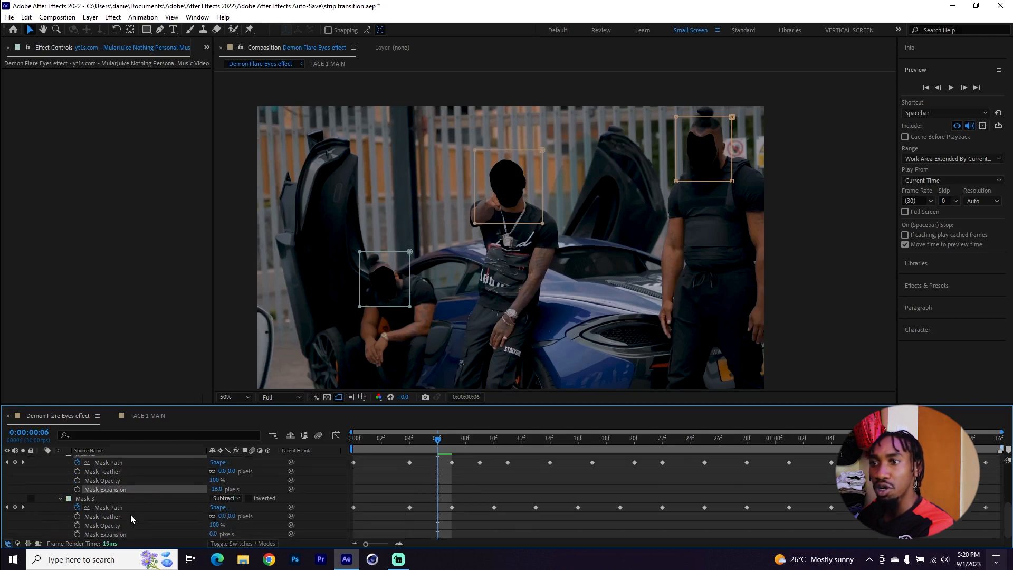
left_click_drag(214, 535, 206, 535)
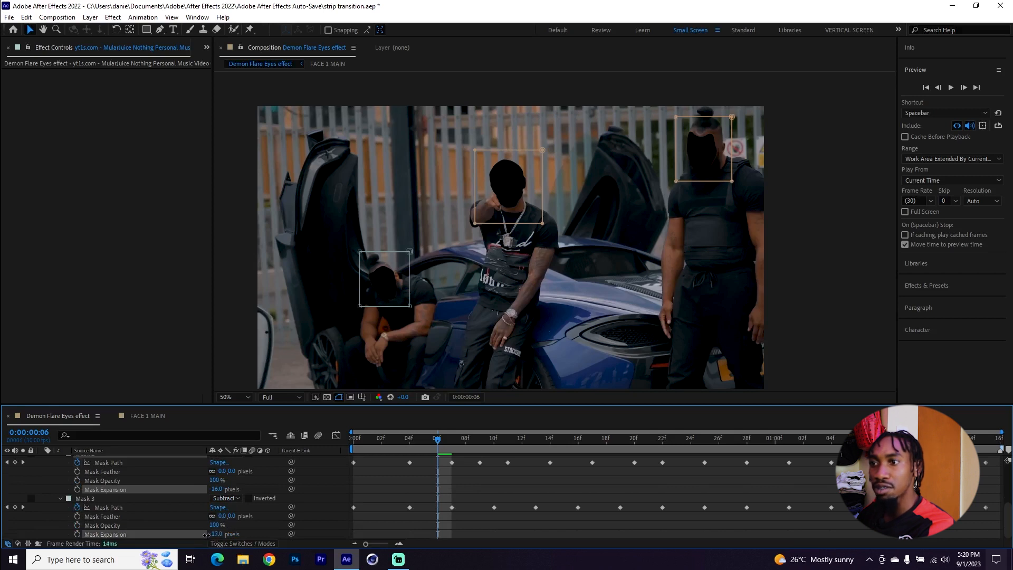
scroll(162, 511, "up", 4)
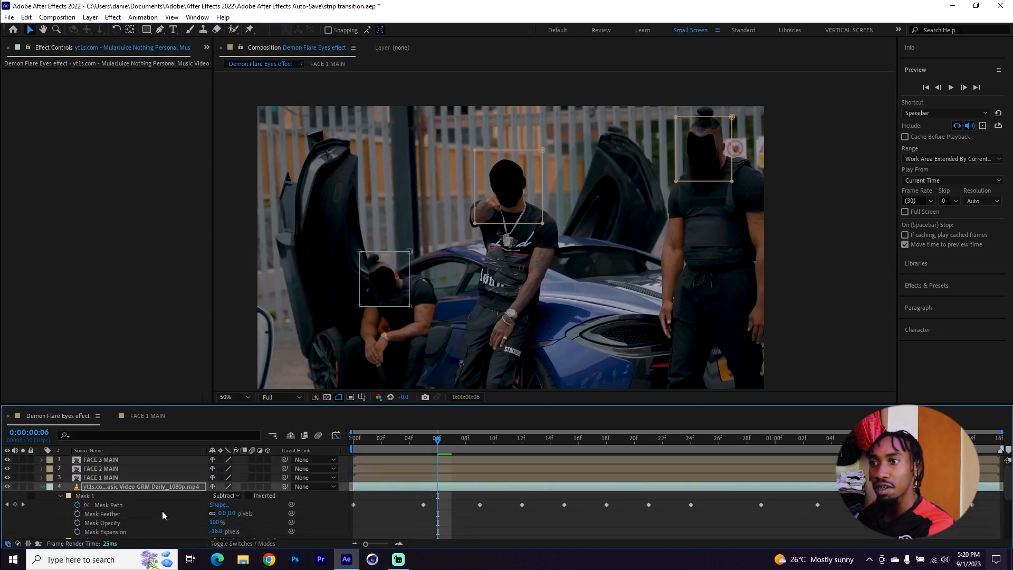
left_click(146, 486)
key("u")
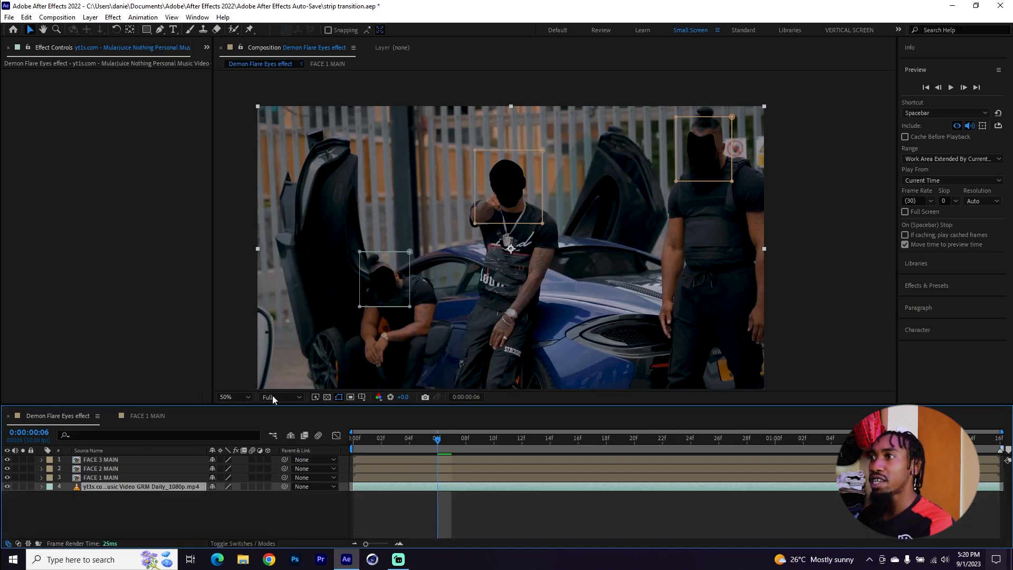
- Inspect the mask edges around the three heads at 100% zoom
left_click(520, 504)
key("h")
key("/")
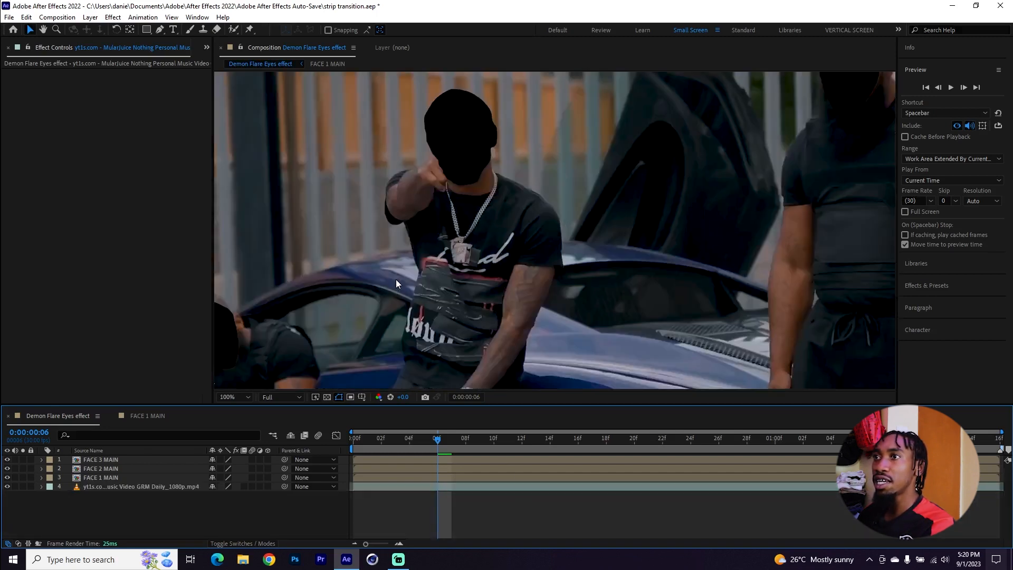
left_click_drag(392, 255, 517, 251)
left_click_drag(594, 193, 421, 256)
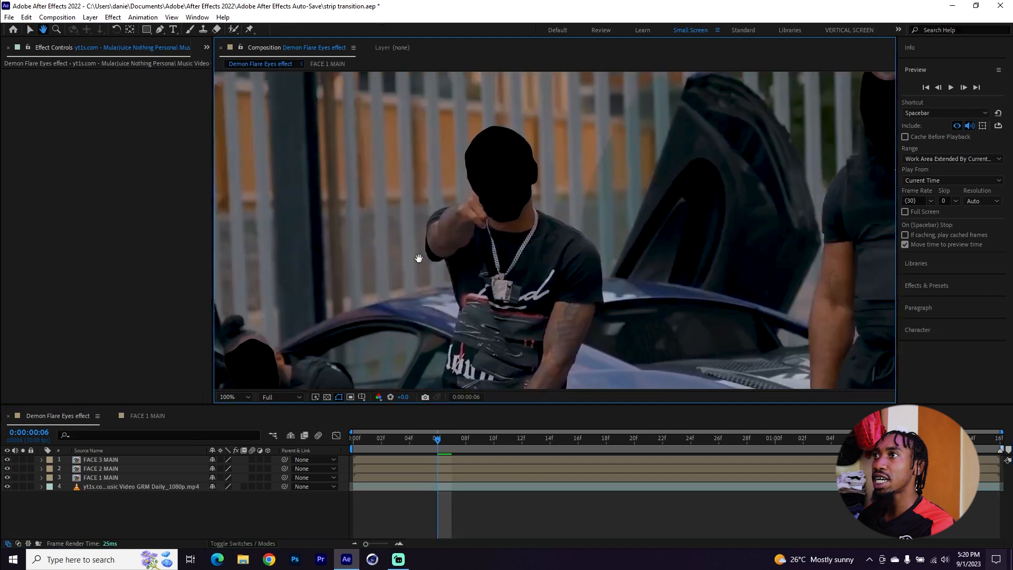
left_click_drag(602, 197, 448, 240)
mouse_move(559, 243)
left_mouse_down()
mouse_move(513, 258)
mouse_move(565, 248)
left_mouse_up()
key("v")
key("comma")
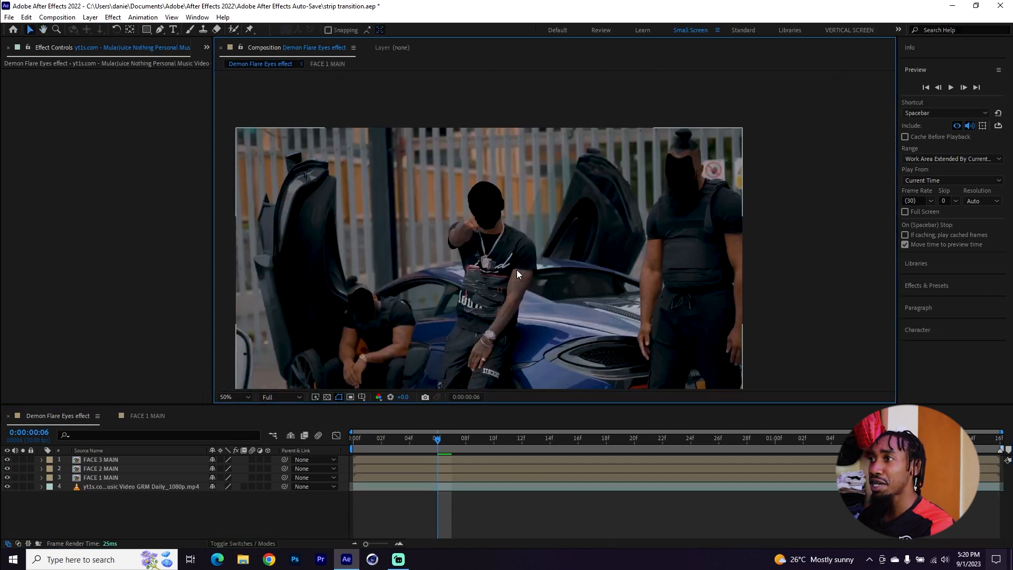
- Zoom out and preview the three blacked-out heads from the composition's first frame
key("comma")
left_click(354, 438)
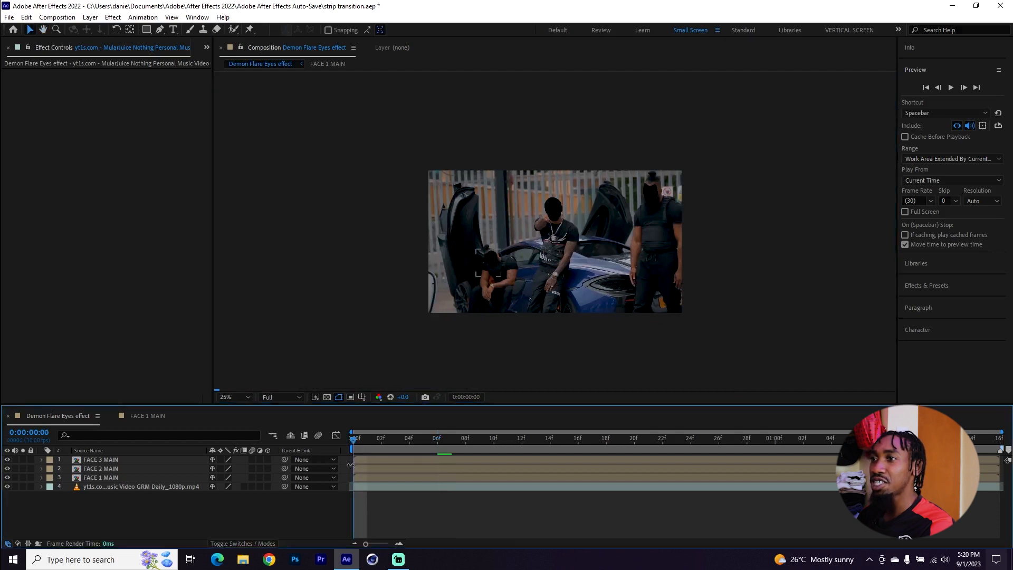
left_click_drag(367, 438, 327, 448)
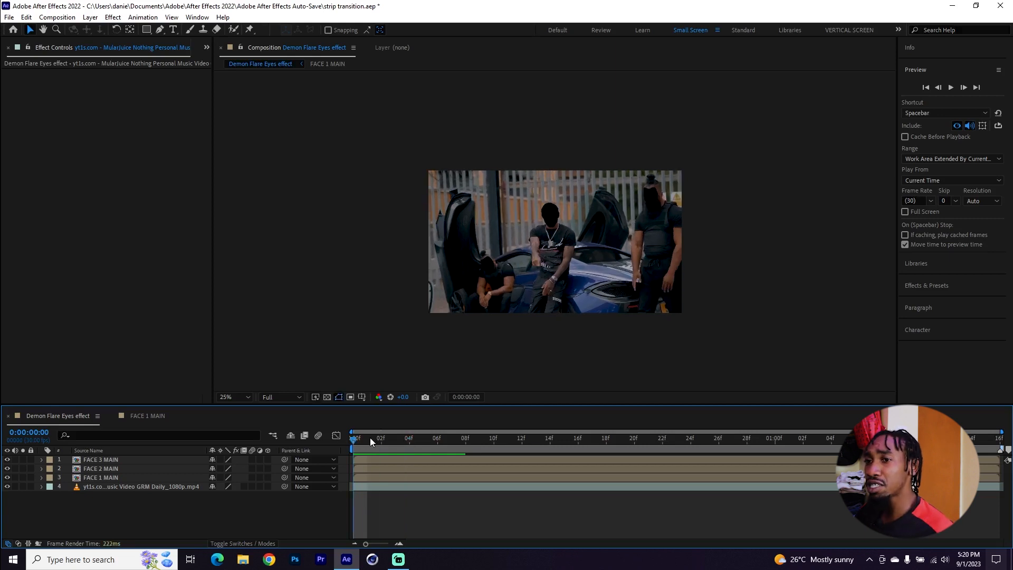
- Open the FACE 1 MAIN precomp and turn off the Roto Brush & Refine Edge effect on the face 1 layer
left_click(103, 470)
left_click(103, 476)
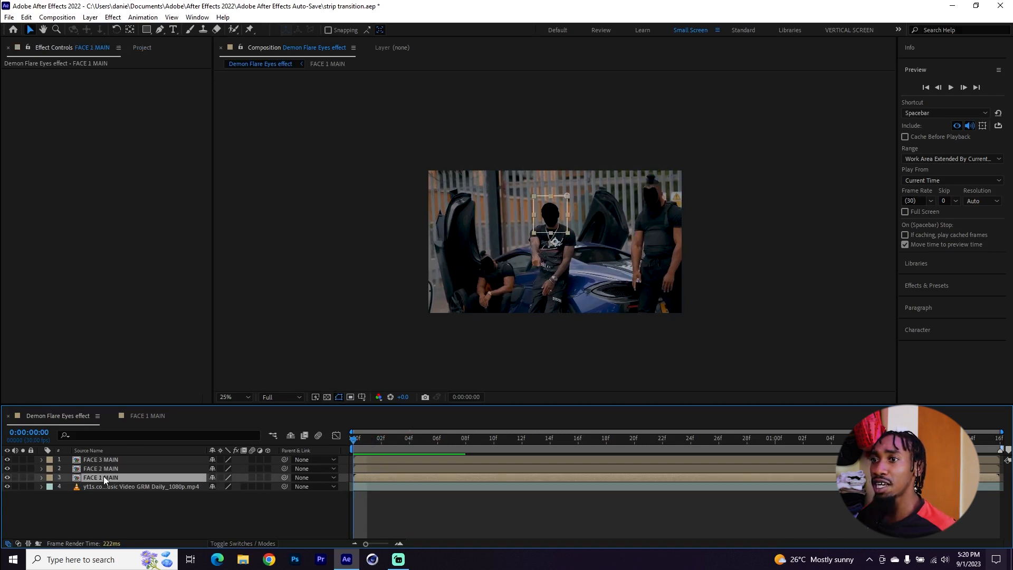
double_click(103, 477)
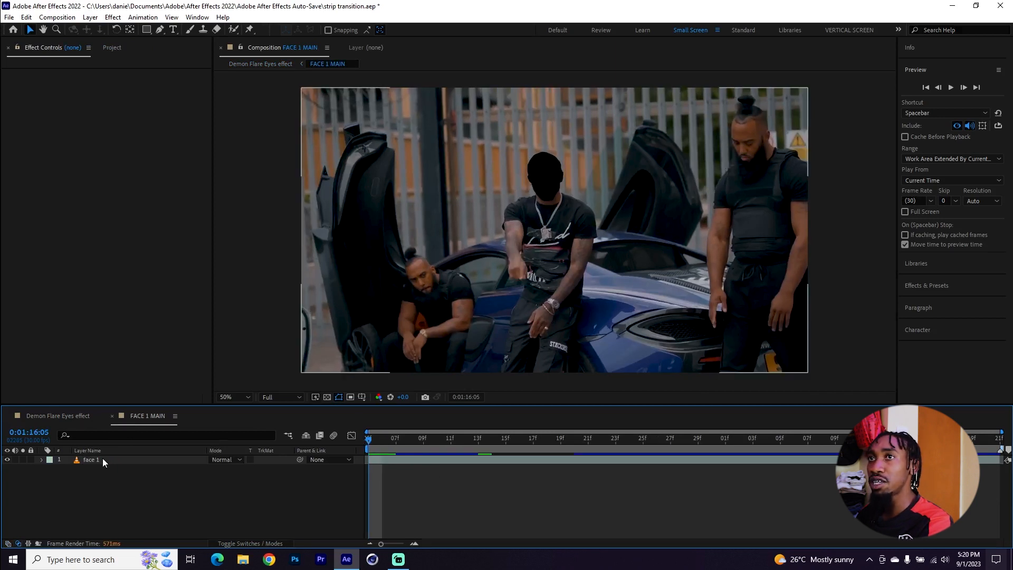
left_click(102, 461)
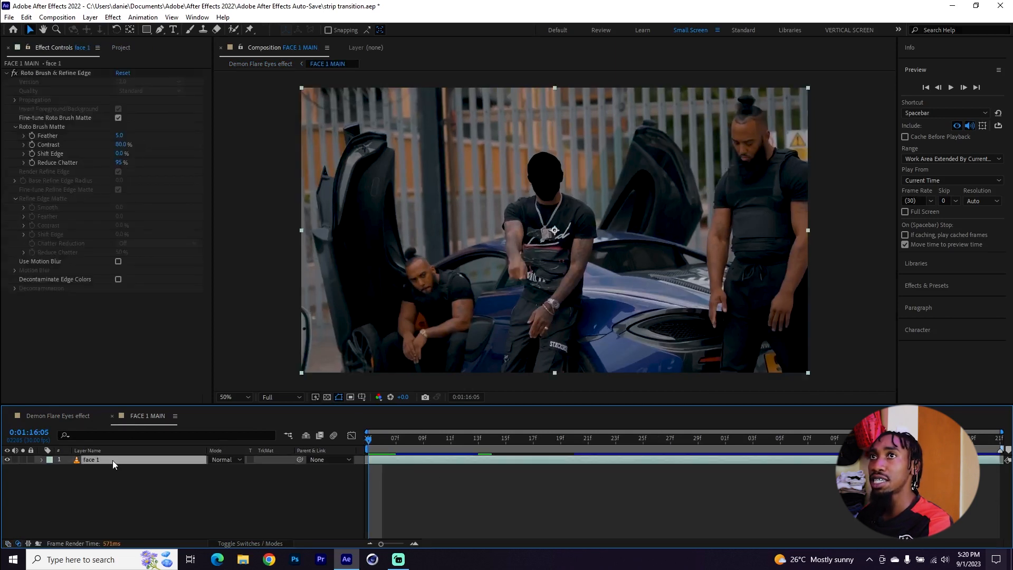
left_click(14, 73)
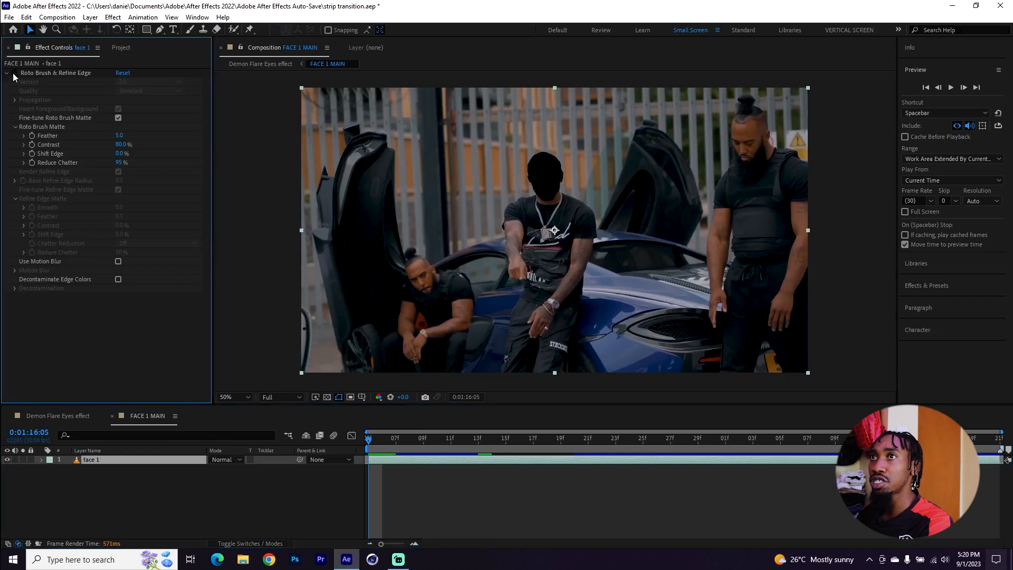
left_click(70, 73)
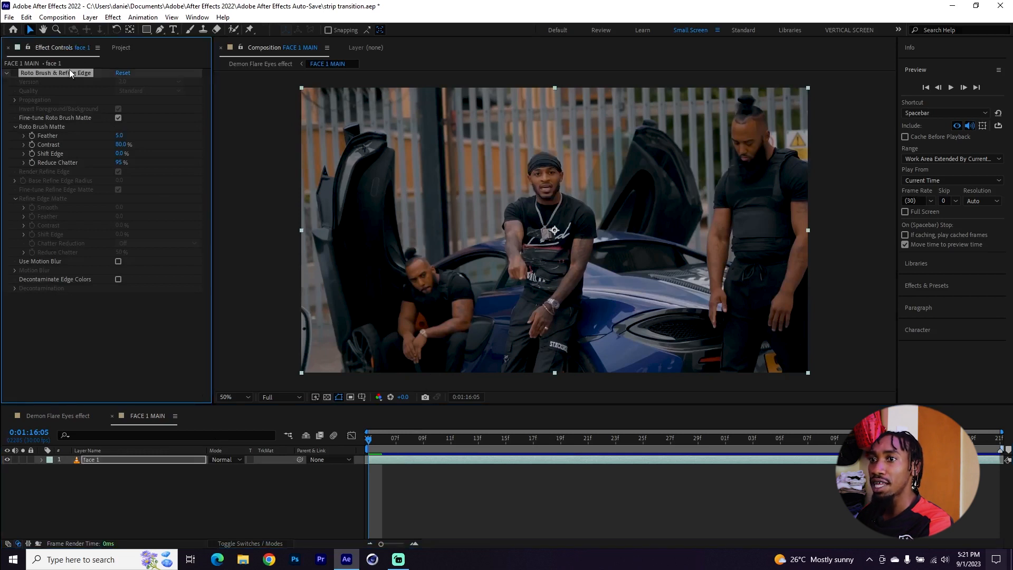
- Draw an elliptical mask on the face 1 layer around the man's eye on the image's left side
left_click(106, 457)
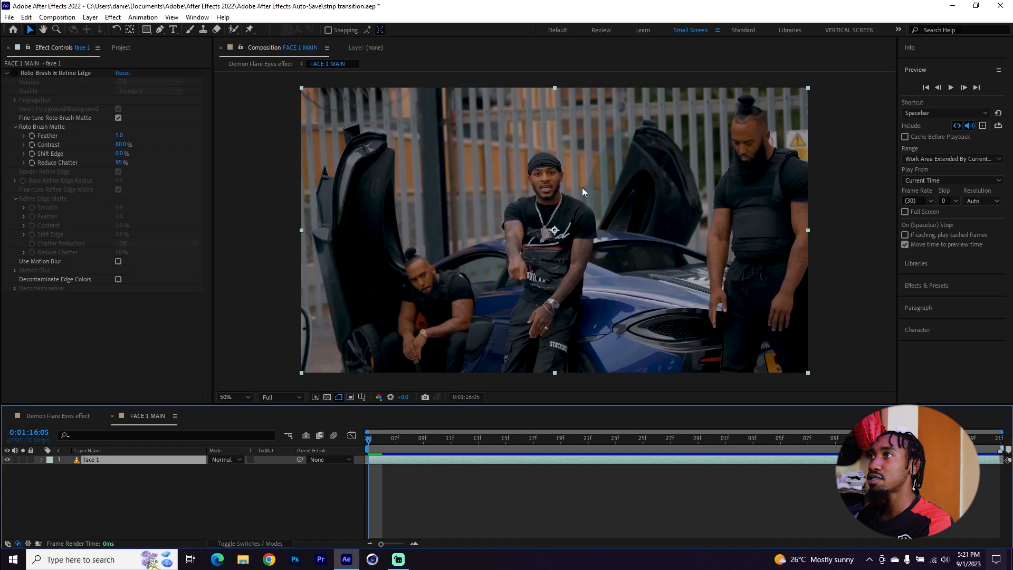
scroll(533, 182, "up", 5)
left_click_drag(152, 30, 203, 58)
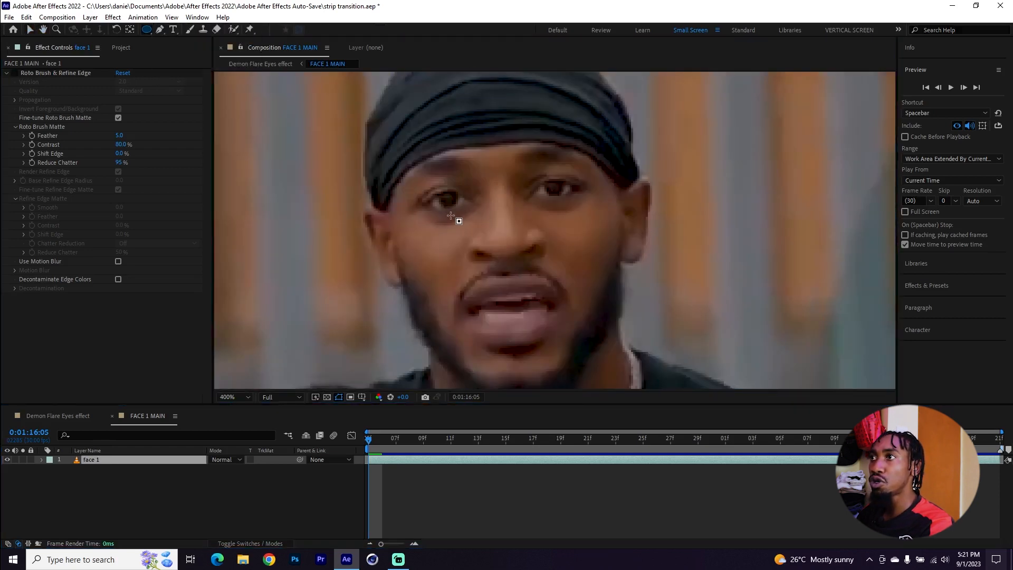
mouse_move(476, 209)
left_mouse_down()
mouse_move(438, 211)
mouse_move(422, 187)
left_mouse_up()
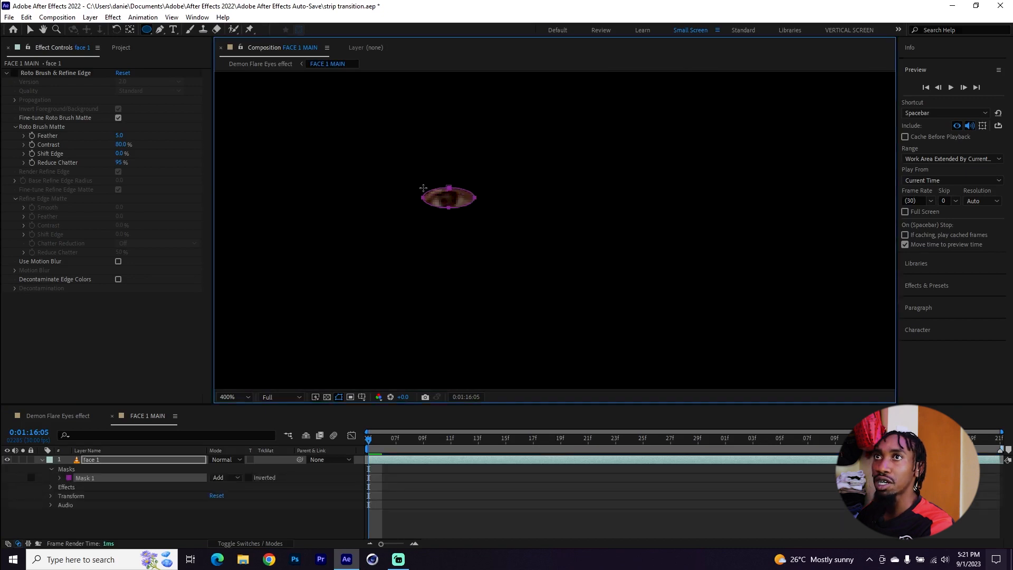
- Start keyframing Mask 1's path at 0:01:16:05 and set the mask's mode to None
left_click(30, 30)
left_click(58, 478)
left_click(78, 486)
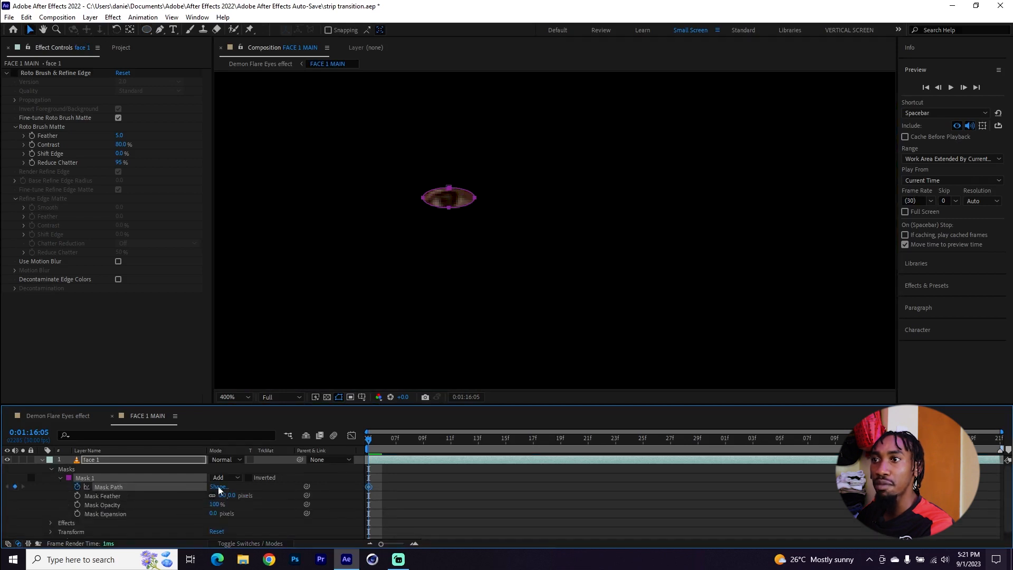
left_click(227, 478)
left_click(245, 395)
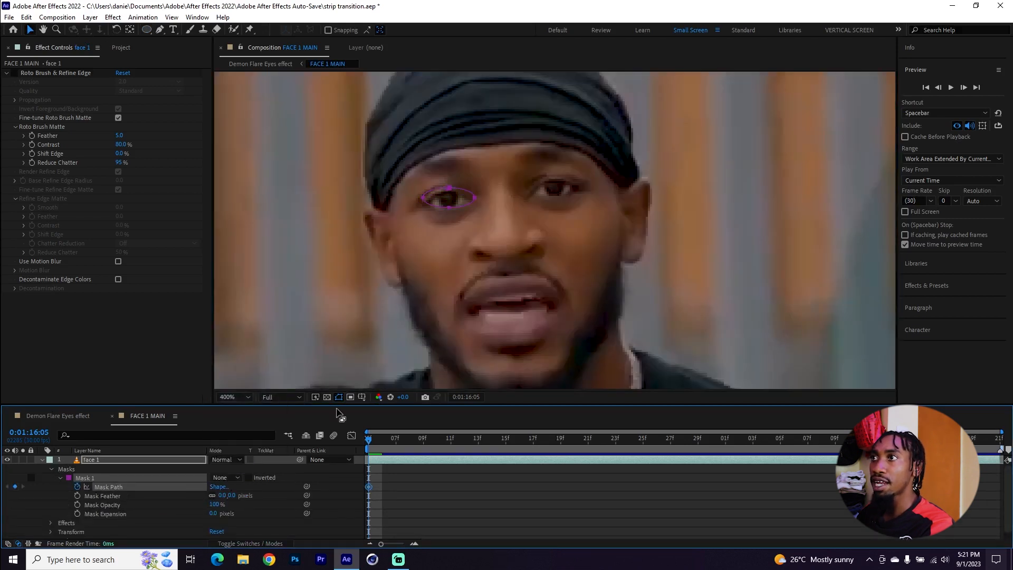
- Reposition and slightly rotate Mask 1 at 0:01:16:05 to match the tilt of the eye
left_click_drag(449, 192, 445, 196)
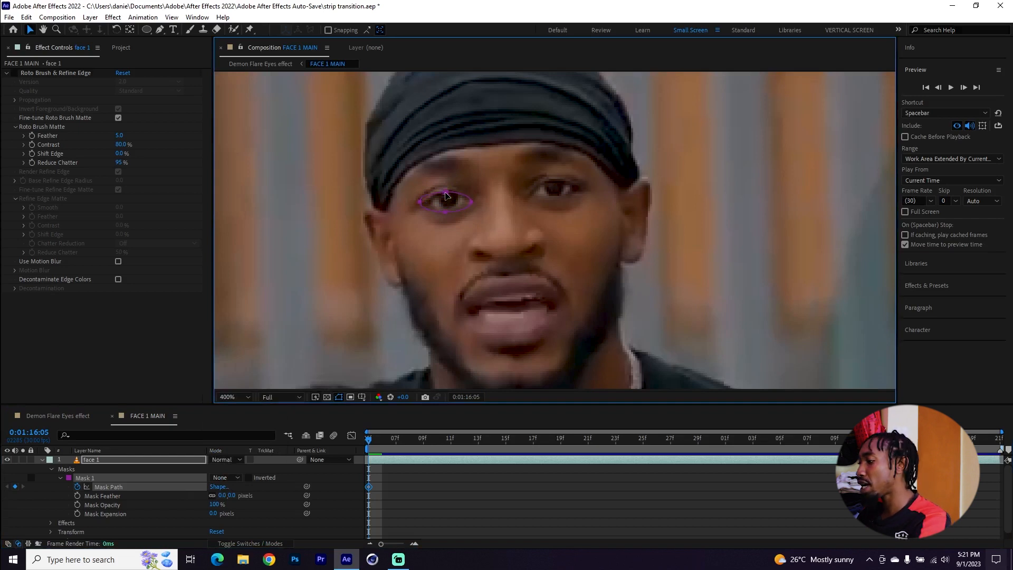
double_click(446, 199)
left_click_drag(488, 188, 486, 184)
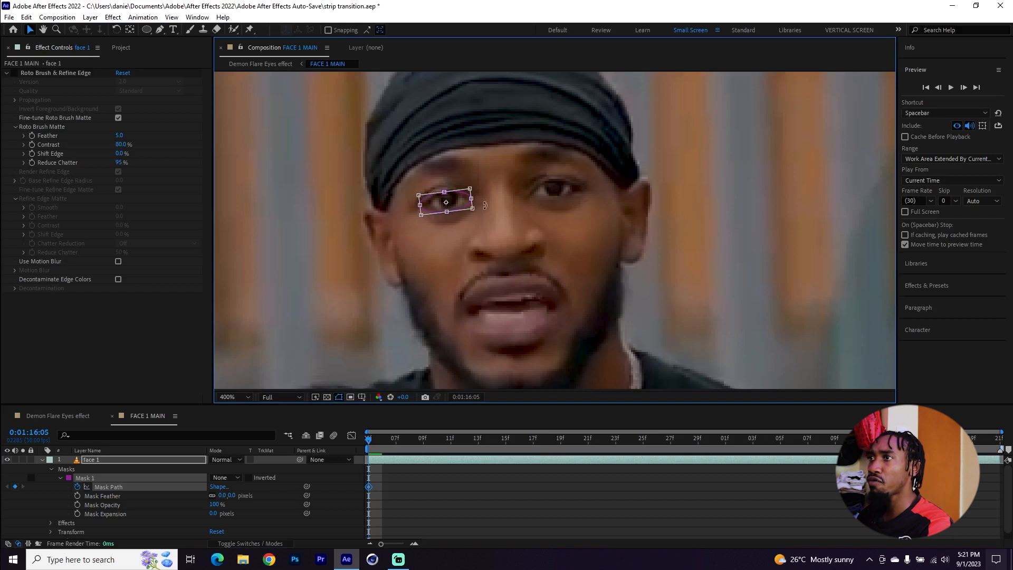
left_click(423, 492)
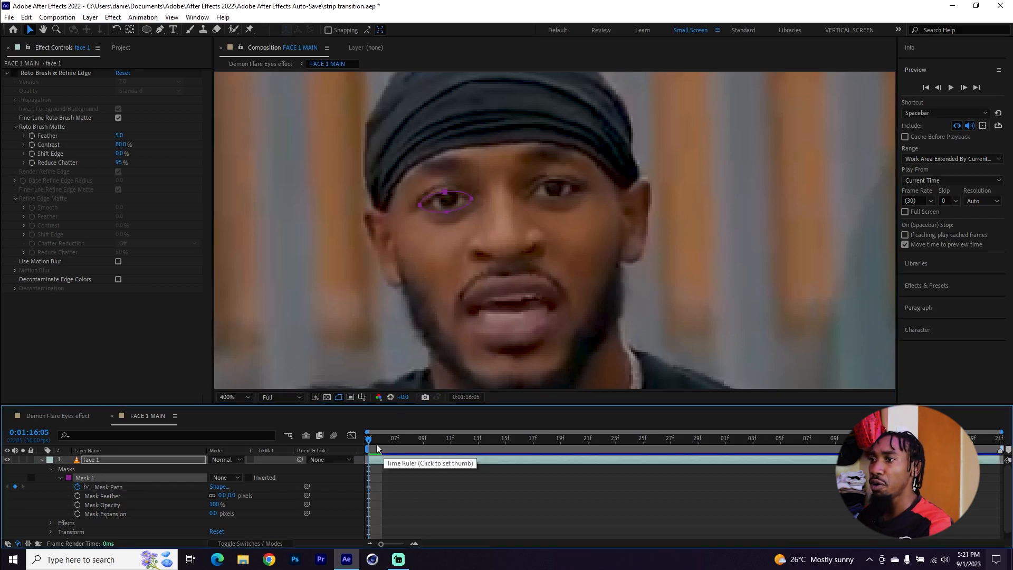
- Keyframe Mask 1 to follow the eye by realigning it at 0:01:16:07, 0:01:16:09 and 0:01:16:11
left_click_drag(381, 448, 399, 450)
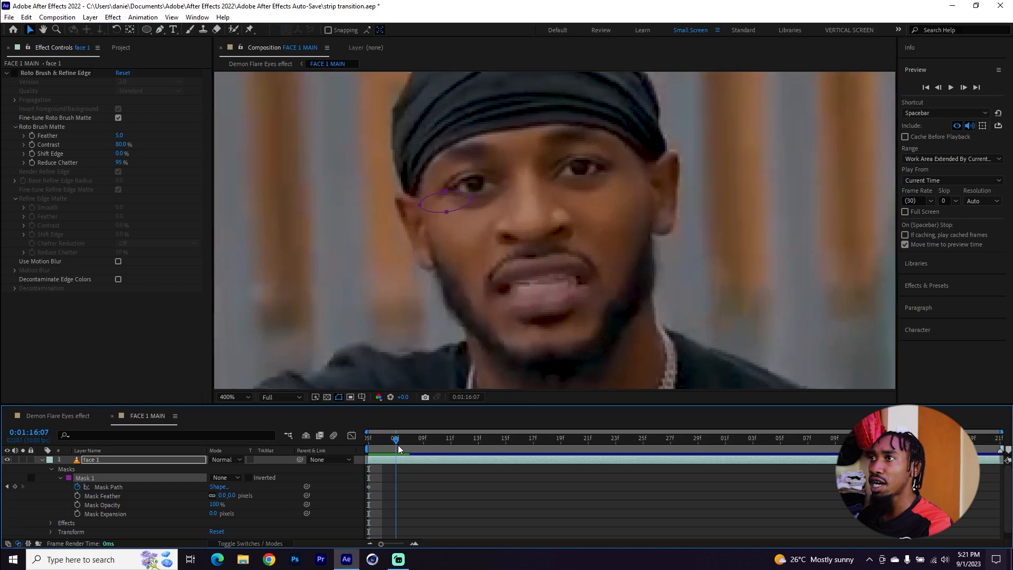
left_click_drag(457, 192, 474, 177)
left_click_drag(396, 443, 423, 446)
left_click_drag(474, 179, 488, 158)
left_click_drag(433, 439, 450, 439)
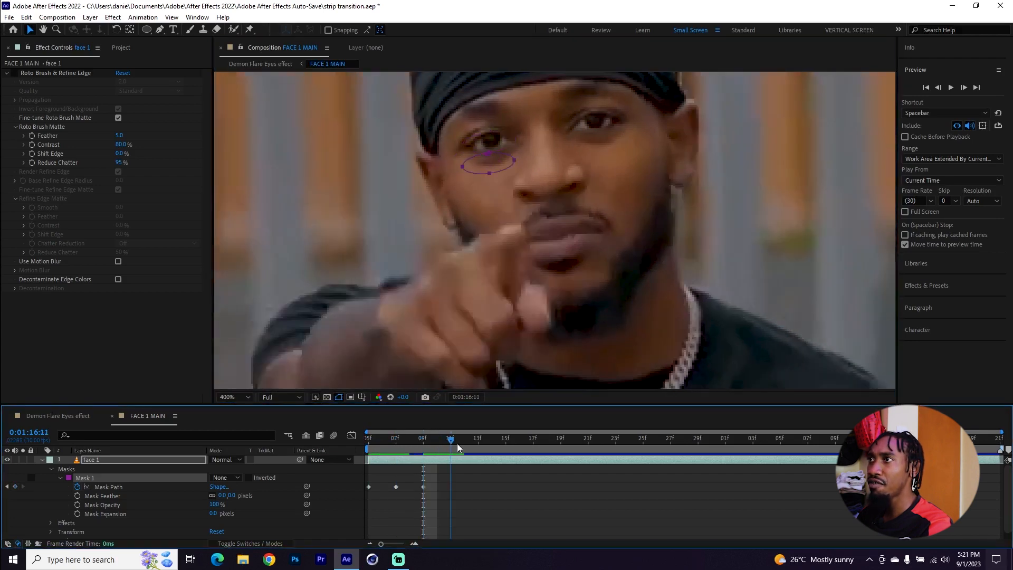
left_click_drag(491, 153, 489, 115)
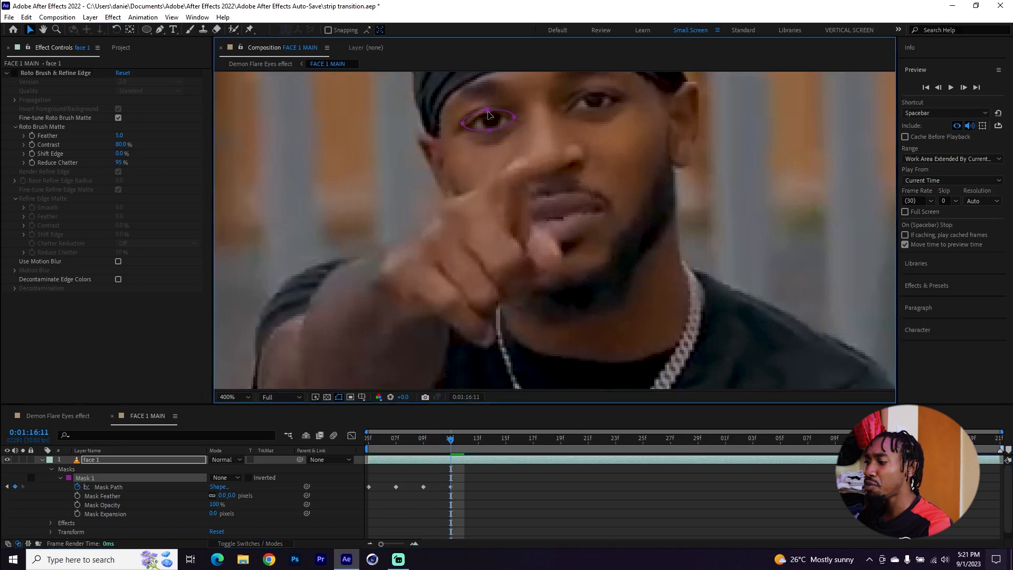
- Keep aligning Mask 1 with the eye every two frames from 0:01:16:13 through the end of the clip
left_click_drag(533, 170, 475, 236)
left_click_drag(451, 438, 478, 439)
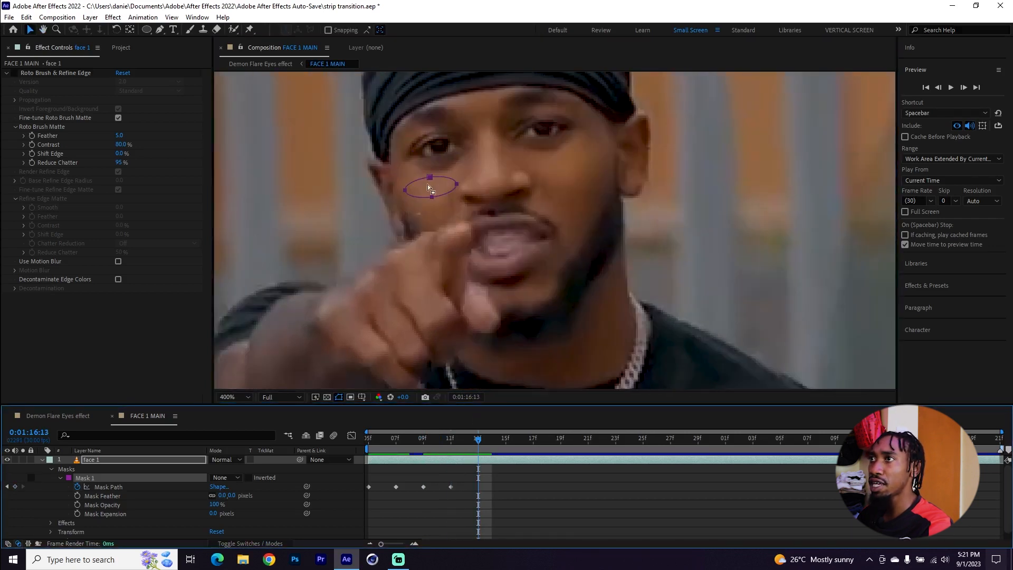
left_click_drag(432, 180, 442, 141)
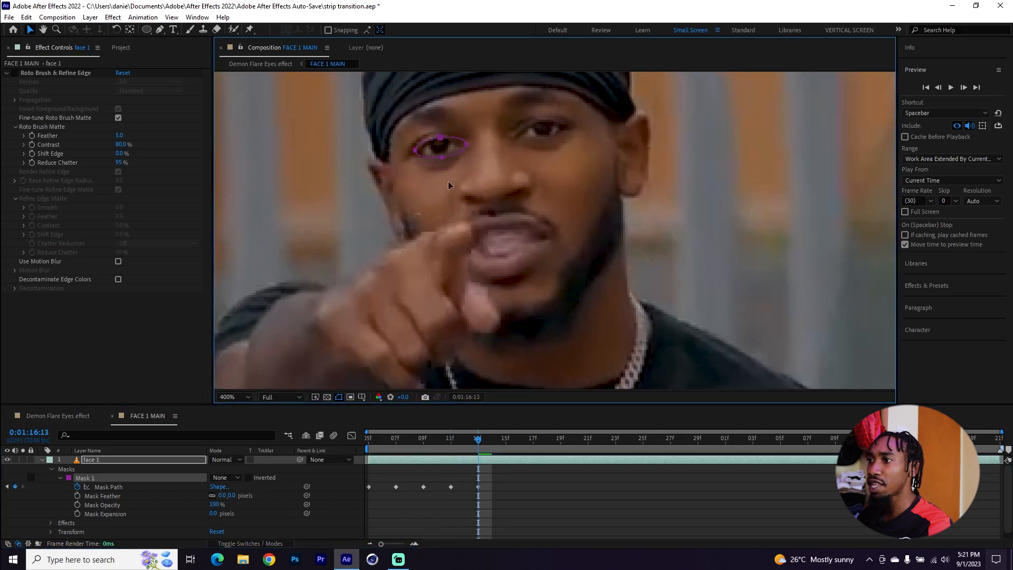
left_click_drag(499, 451, 509, 449)
left_click_drag(444, 164, 411, 245)
left_click(555, 499)
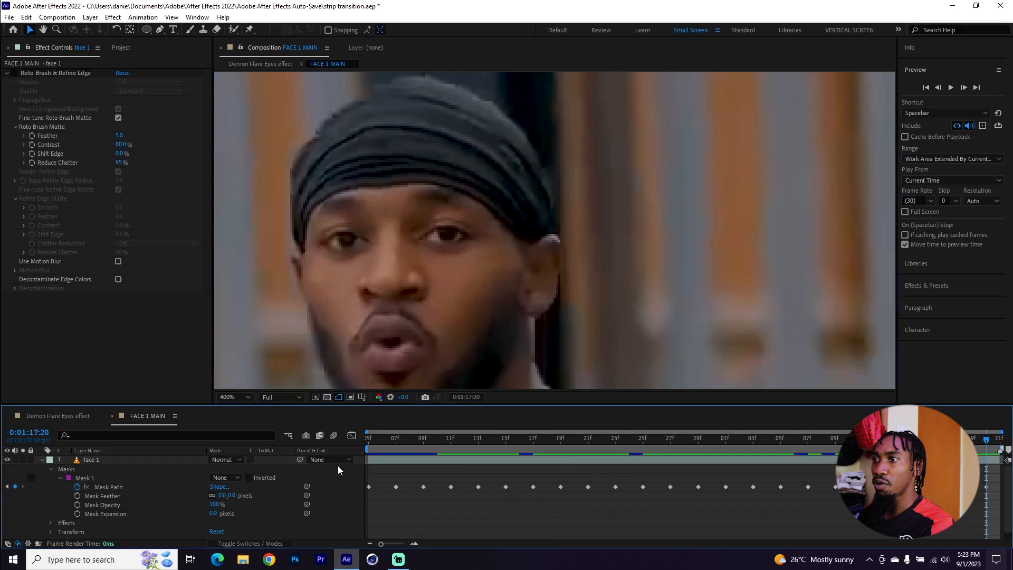
- Return to 0:01:16:05 and draw a second elliptical mask on the face 1 layer around the man's other eye
left_click_drag(391, 436, 368, 437)
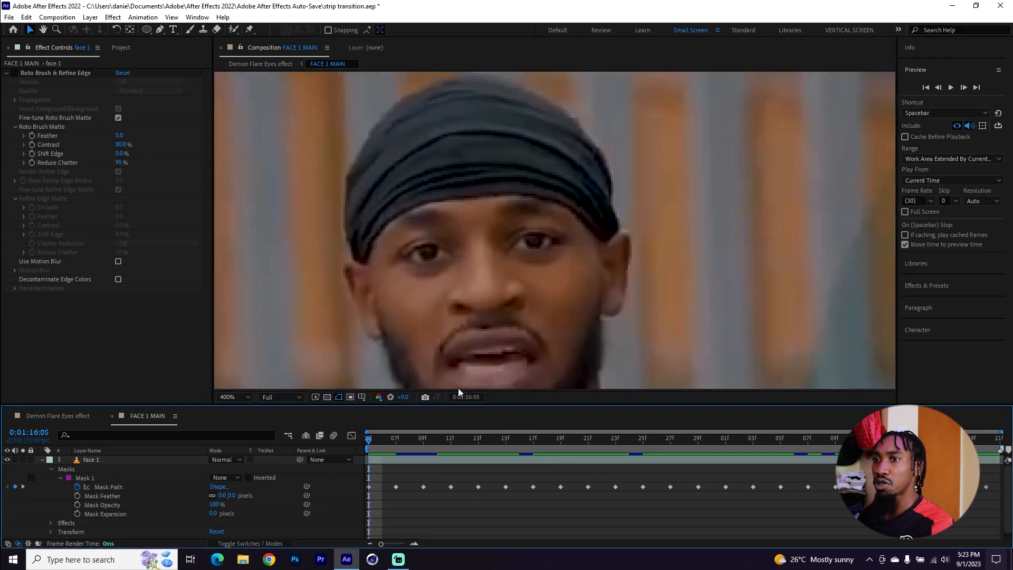
left_click(93, 477)
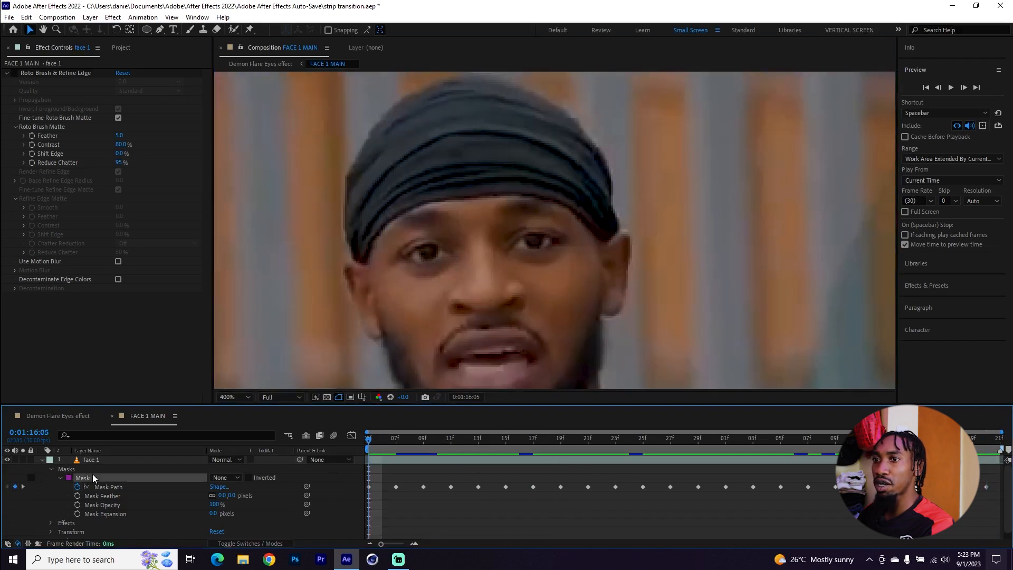
left_click(140, 496)
left_click(445, 509)
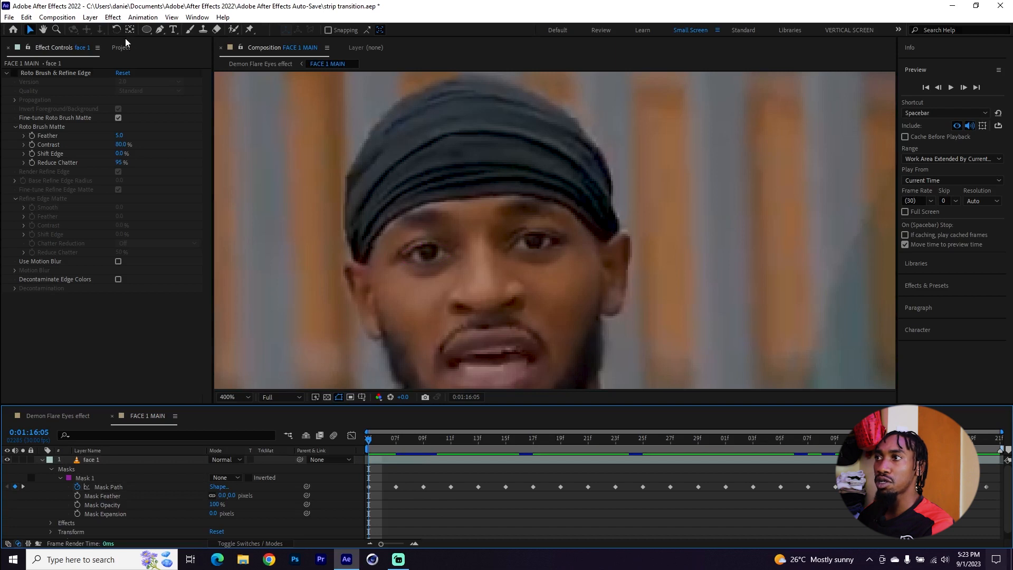
left_click(146, 29)
left_click_drag(560, 244, 519, 236)
key("ctrl+z")
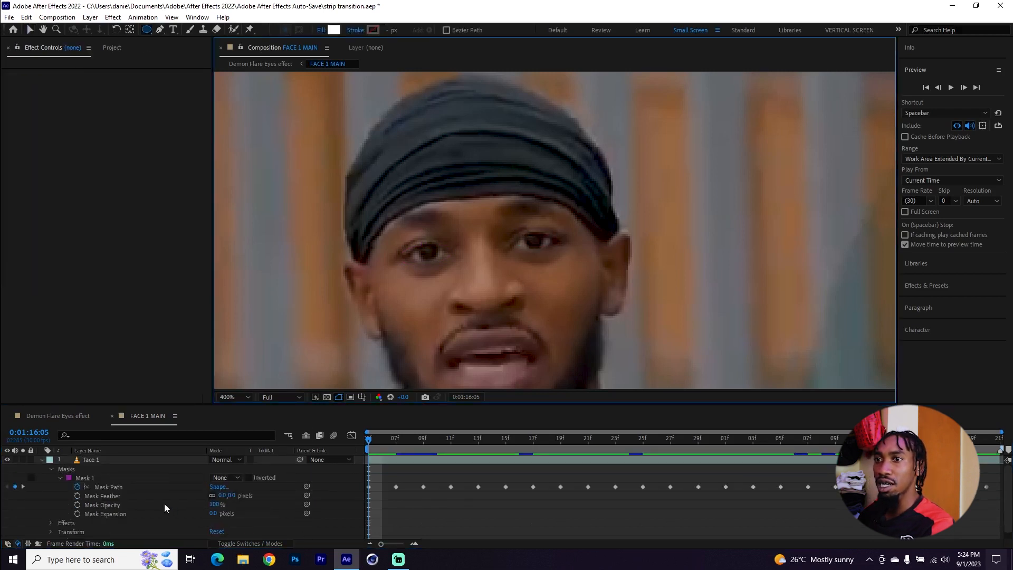
left_click(122, 461)
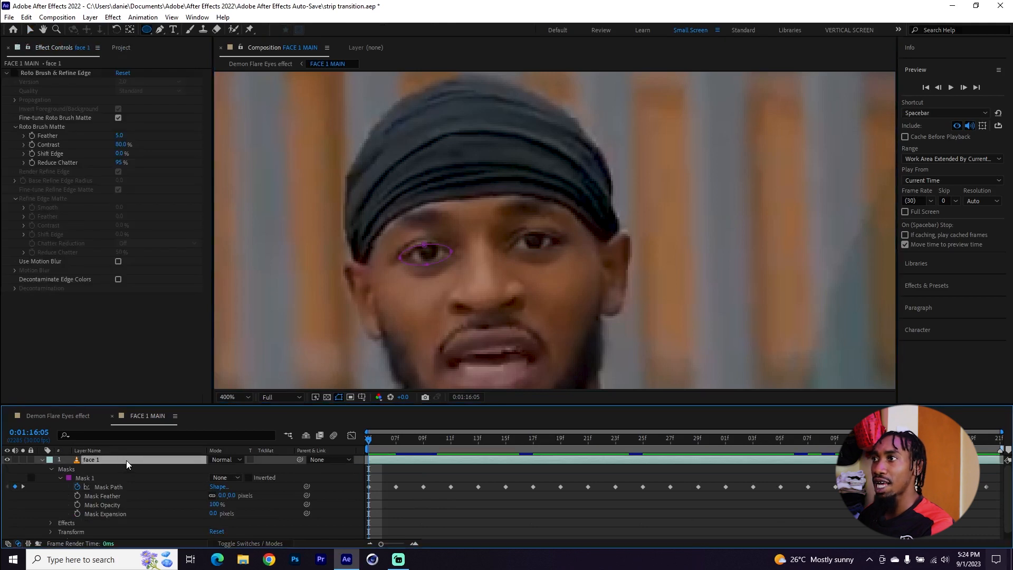
left_click_drag(565, 246, 517, 229)
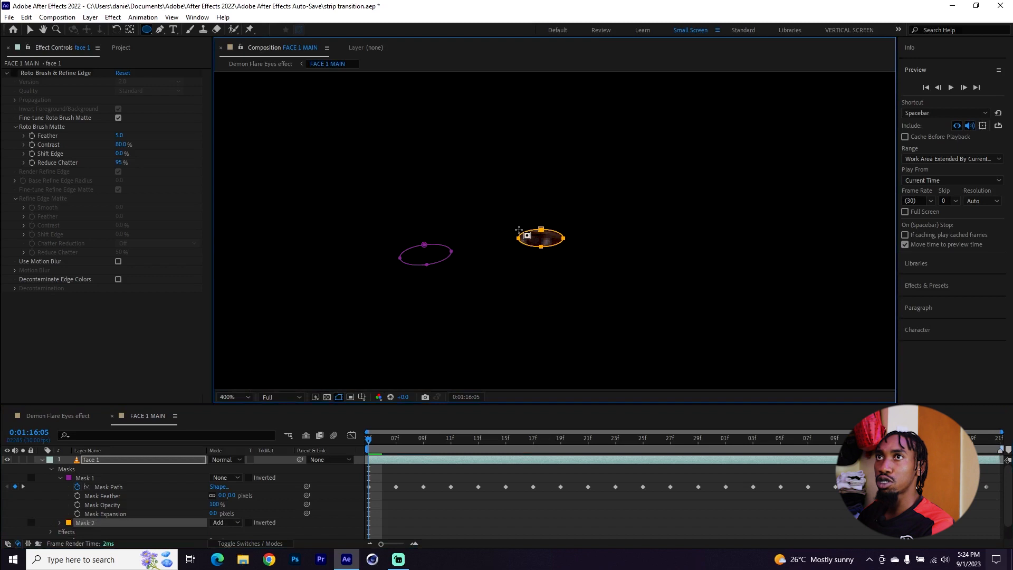
- Set Mask 2's mode to None, and move and rotate the mask to fit the second eye
left_click(30, 29)
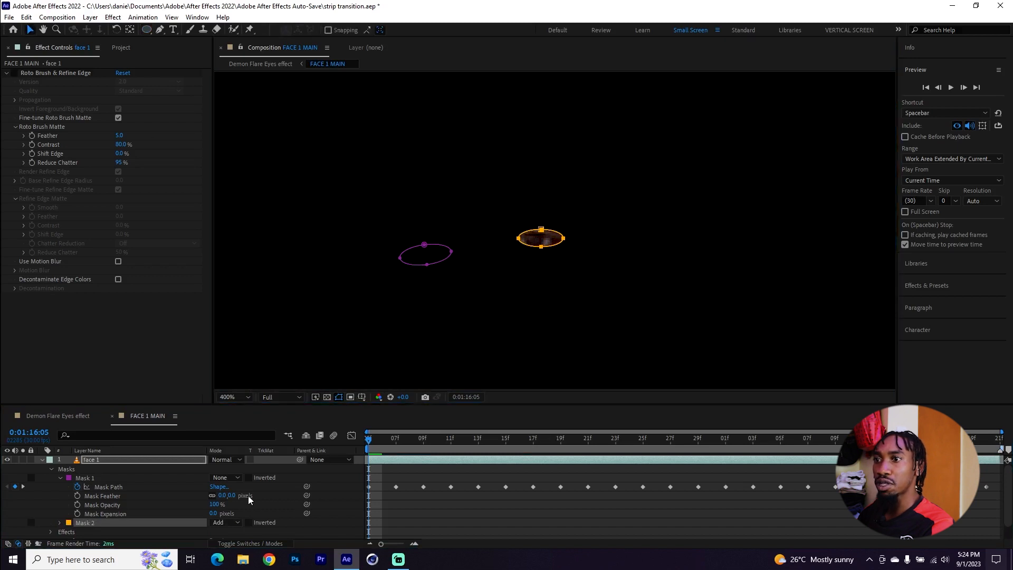
left_click(226, 523)
left_click(250, 438)
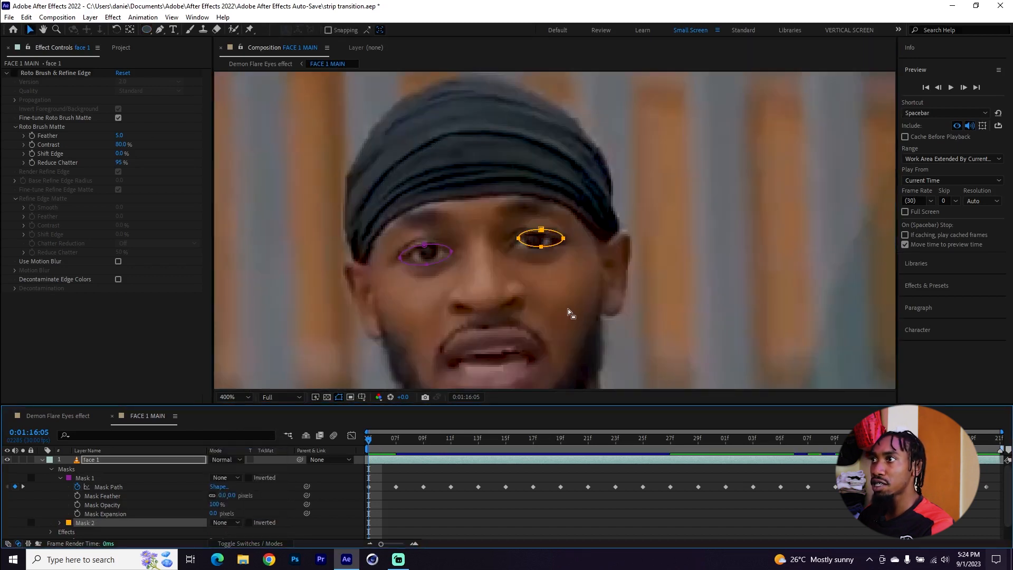
left_click_drag(541, 230, 535, 236)
double_click(534, 236)
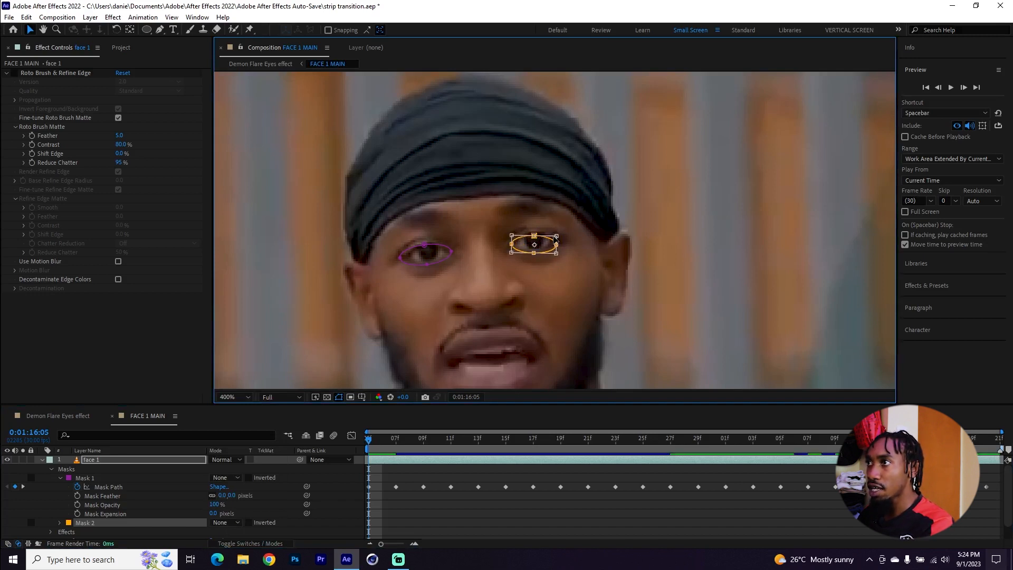
left_click_drag(556, 237, 571, 265)
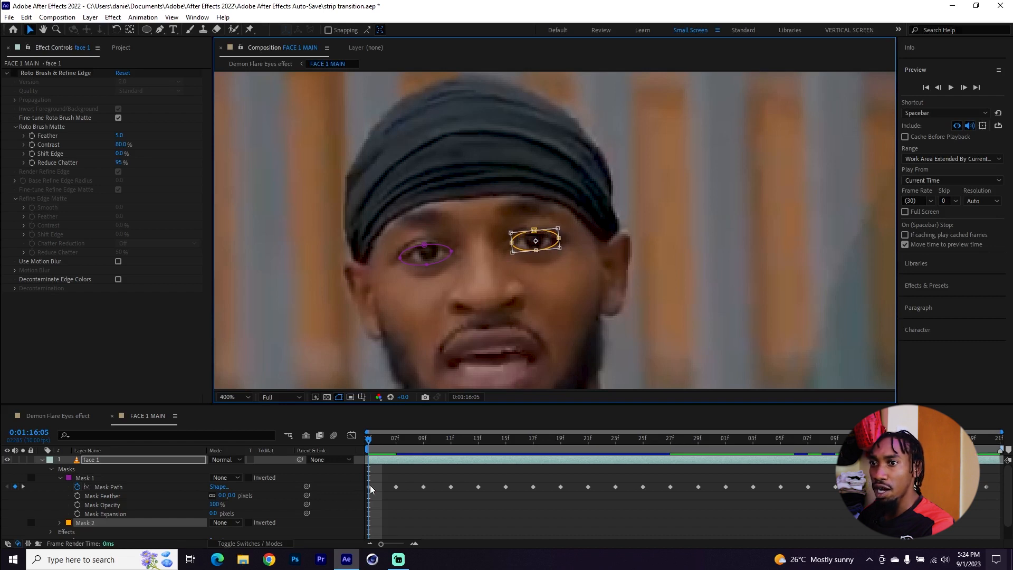
- Start keyframing Mask 2's path at 0:01:16:05, and reposition and reshape the mask over the eye at 0:01:16:07
left_click(60, 522)
scroll(78, 525, "down", 2)
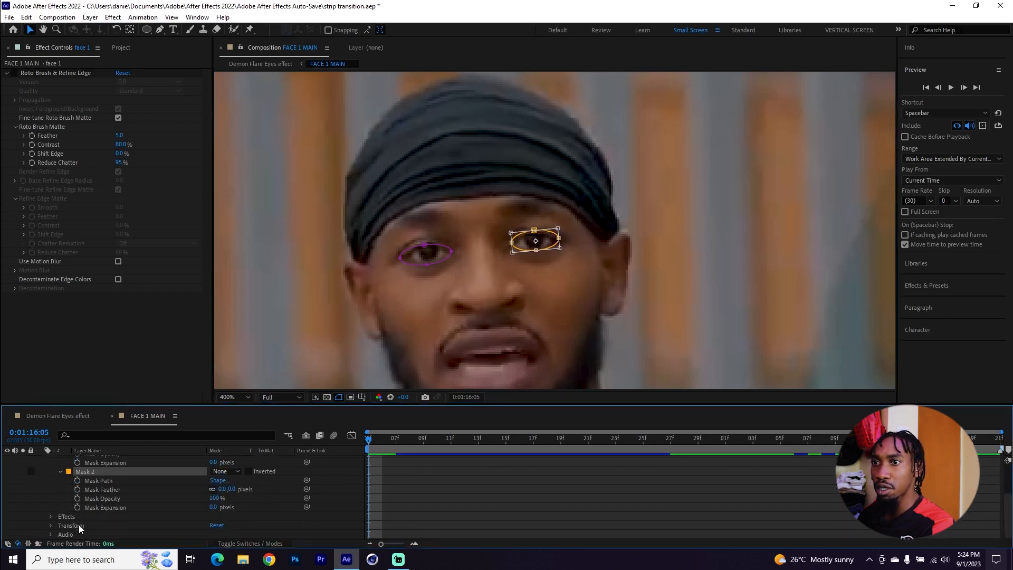
left_click(78, 481)
left_click_drag(379, 442, 397, 443)
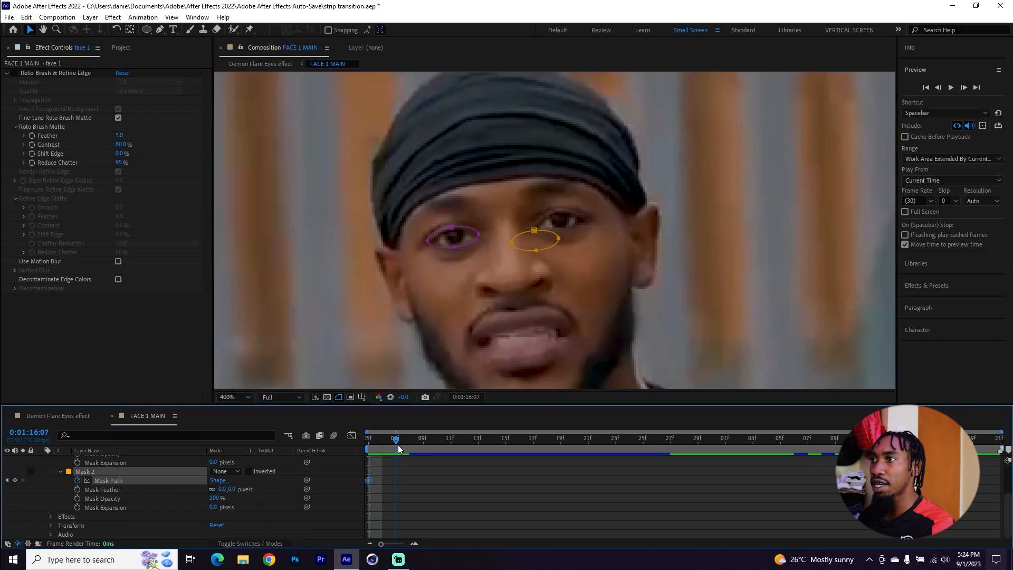
left_click_drag(510, 243, 535, 224)
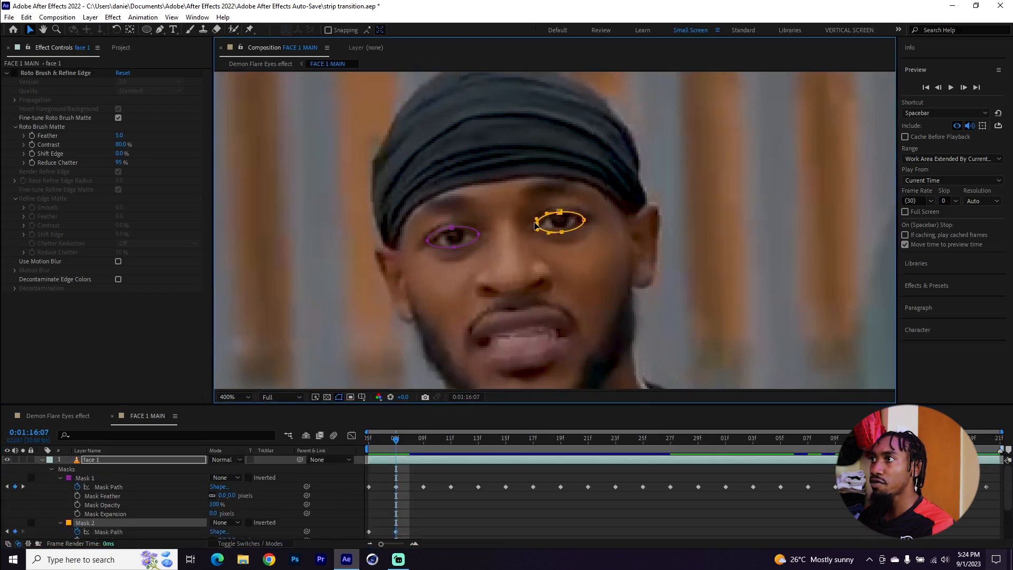
left_click_drag(584, 219, 560, 210)
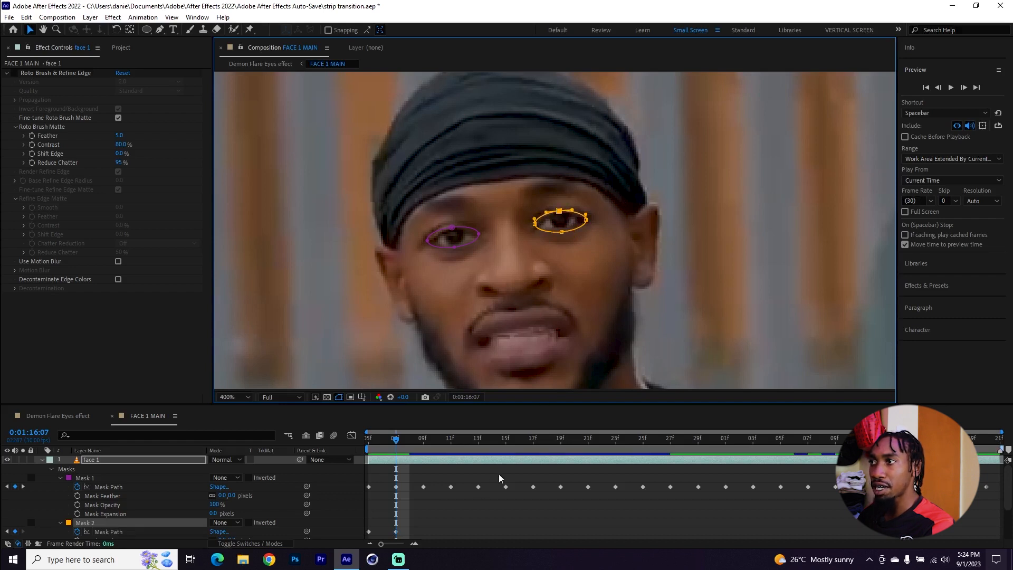
- Keep aligning Mask 2 with the second eye every two frames from 0:01:16:09 through 0:01:17:20
left_click(459, 514)
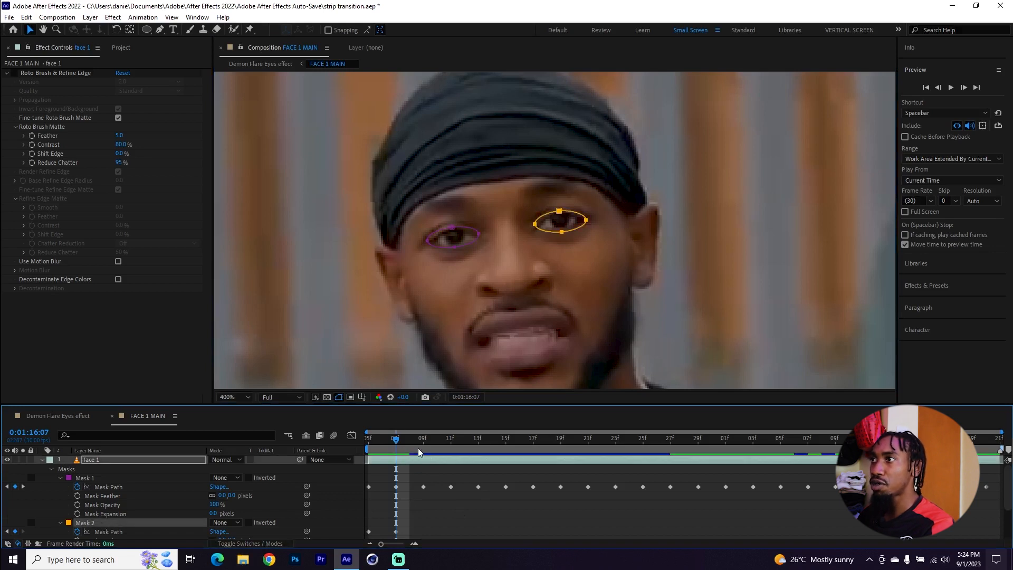
left_click(423, 451)
left_click_drag(562, 216, 575, 189)
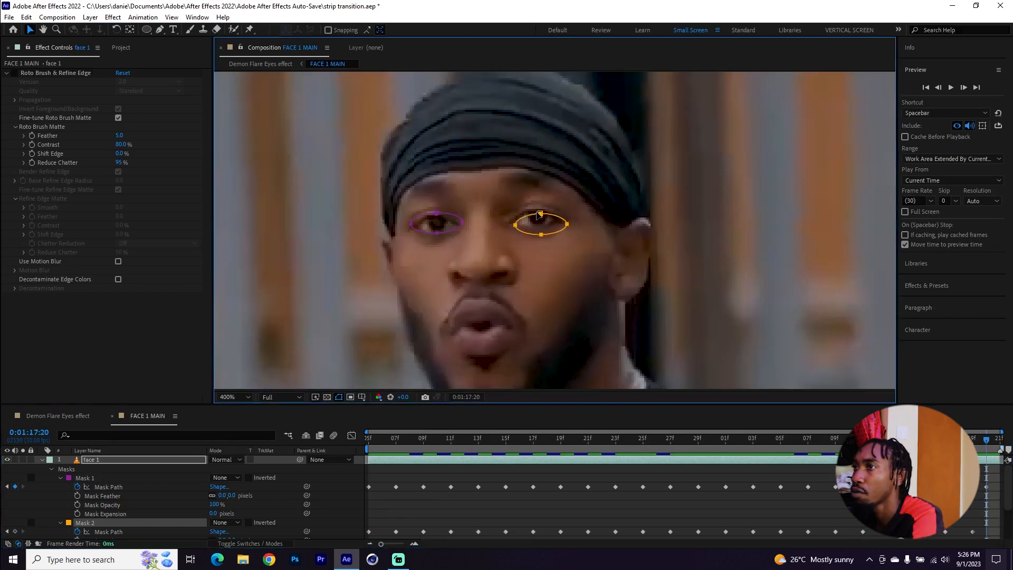
left_click_drag(538, 219, 534, 212)
- Set the modes of Mask 2 and Mask 1 on the face 1 layer to Subtract, and collapse the layer's properties
scroll(625, 496, "down", 1)
scroll(617, 492, "up", 1)
left_click(225, 522)
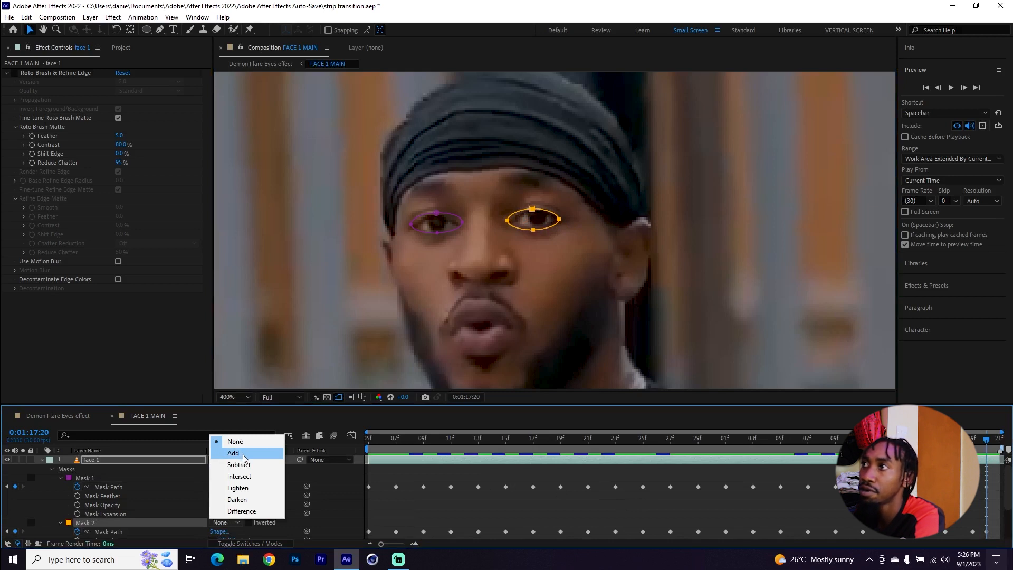
left_click(243, 454)
left_click(229, 520)
left_click(240, 463)
left_click(227, 477)
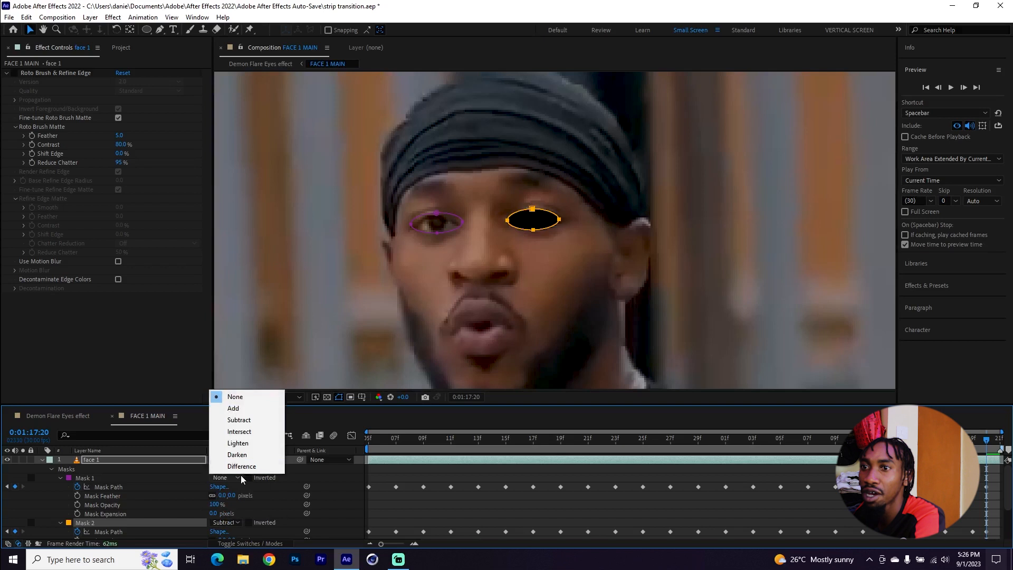
left_click(240, 421)
left_click(60, 478)
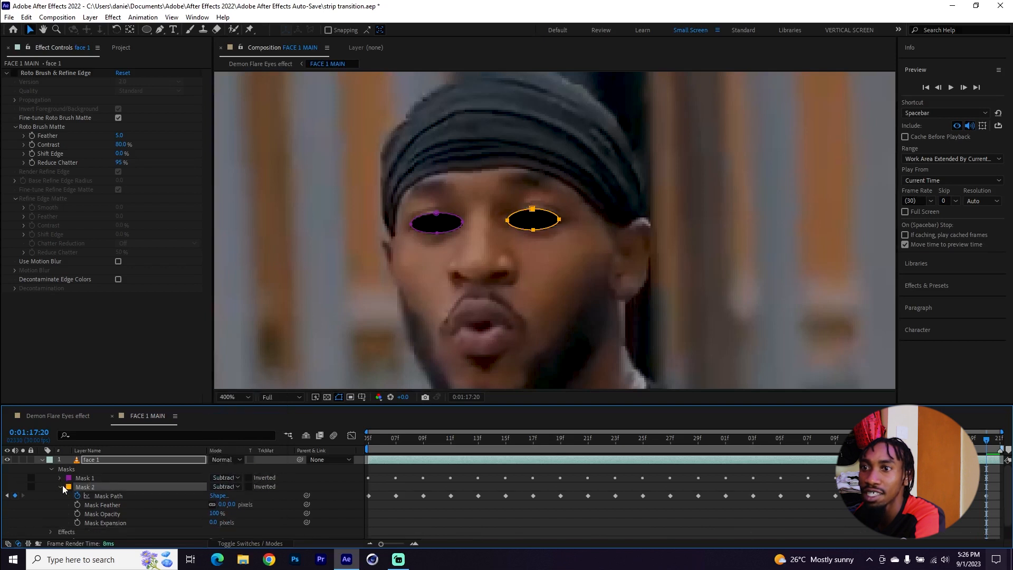
left_click(42, 460)
scroll(476, 328, "down", 2)
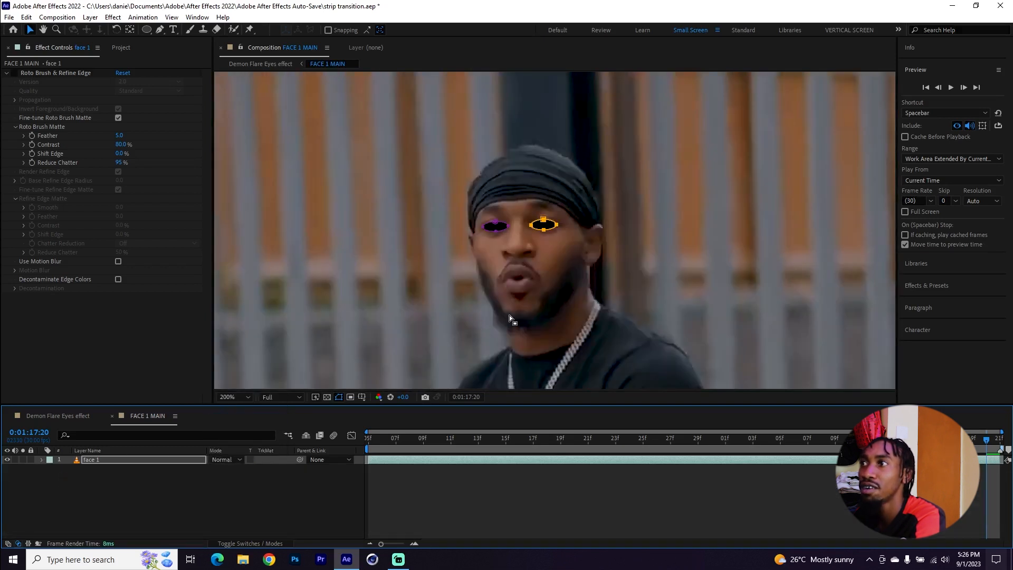
- Duplicate the face 1 layer and delete Mask 1 and Mask 2 from the original face 1 layer
left_click(118, 459)
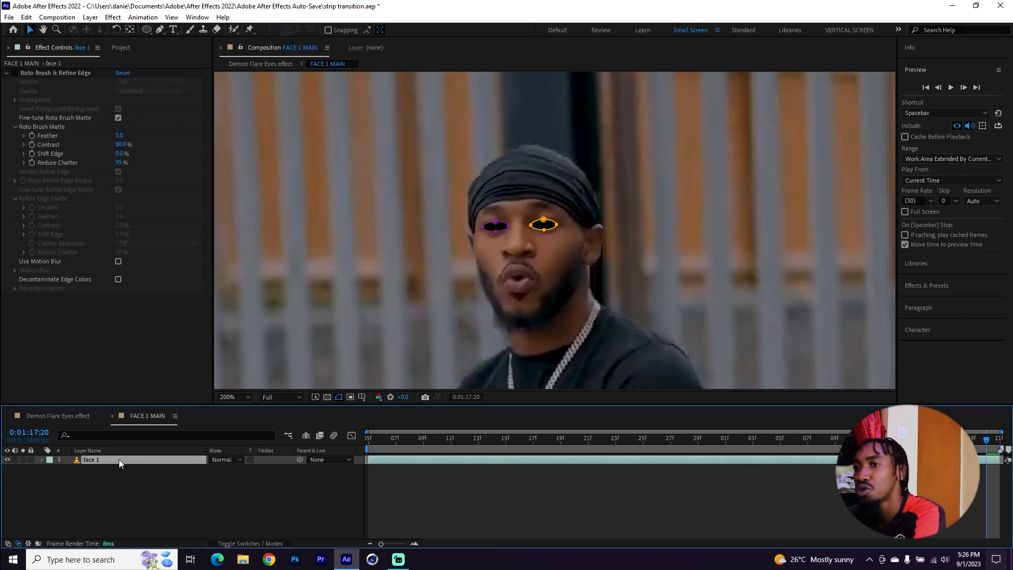
key("ctrl+d")
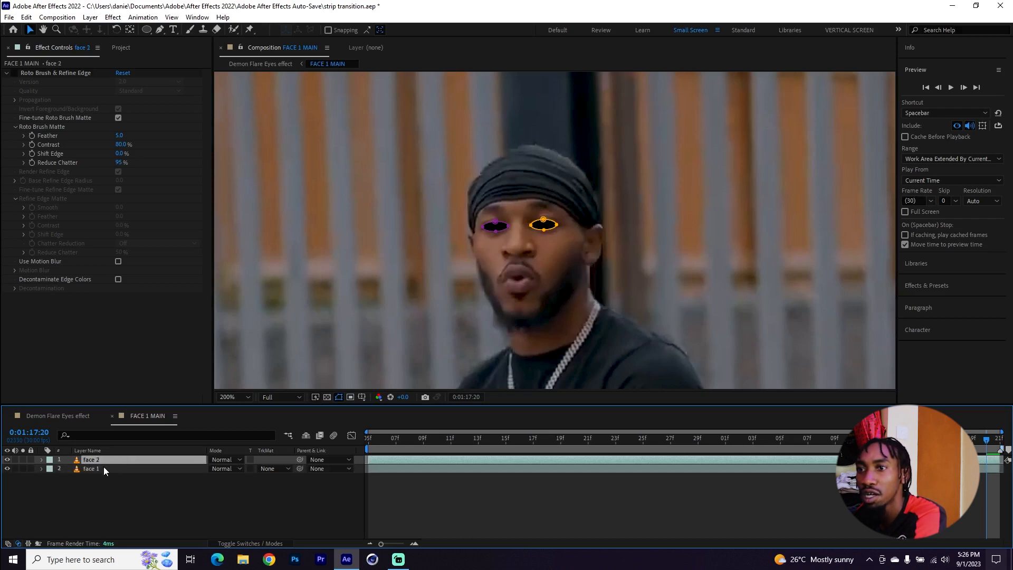
left_click(103, 468)
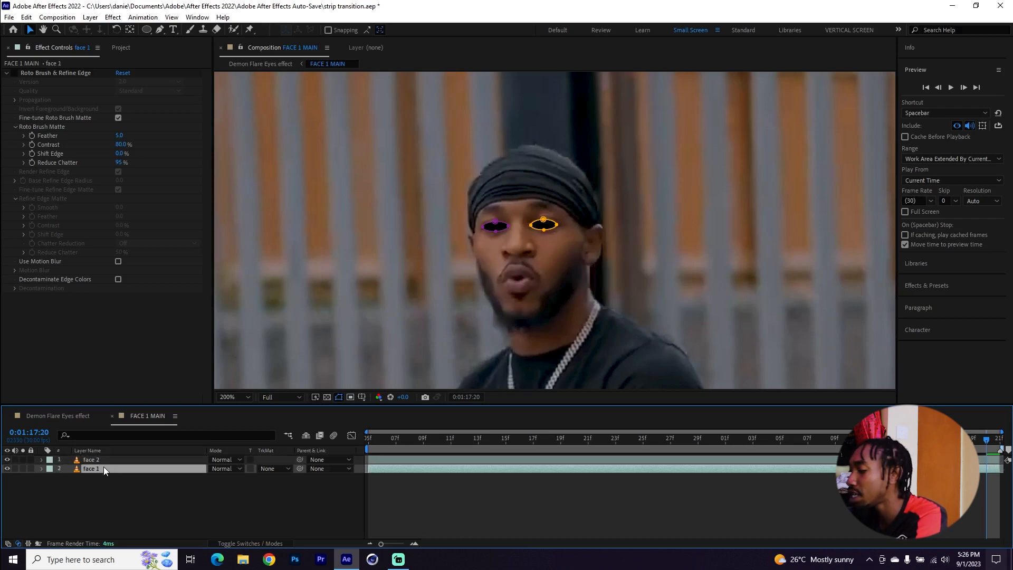
key("m")
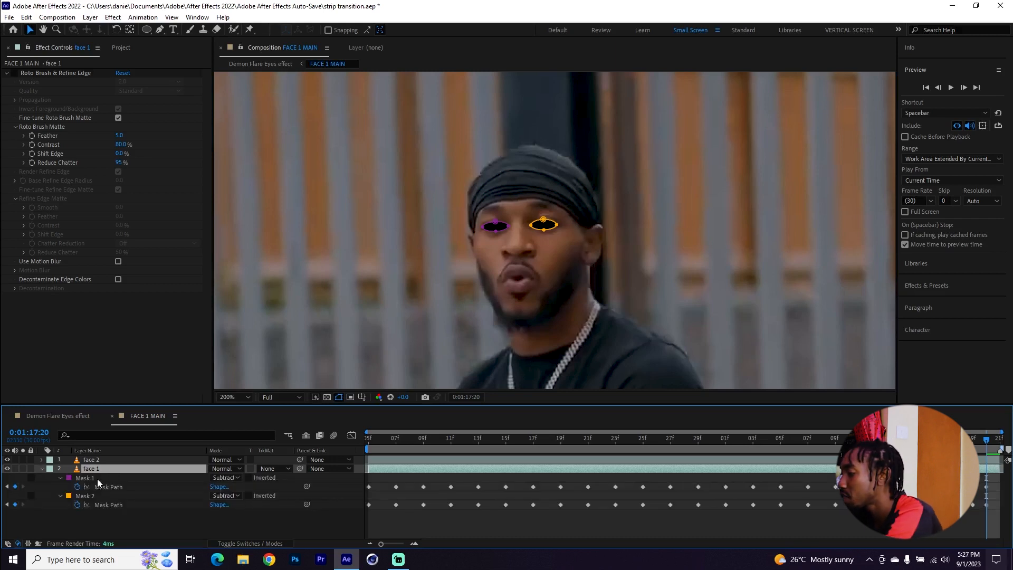
left_click(97, 479)
key("Delete")
left_click(96, 480)
key("Delete")
- Remove the Roto Brush & Refine Edge effect from the face 2 layer and rename that layer eyes
left_click(97, 461)
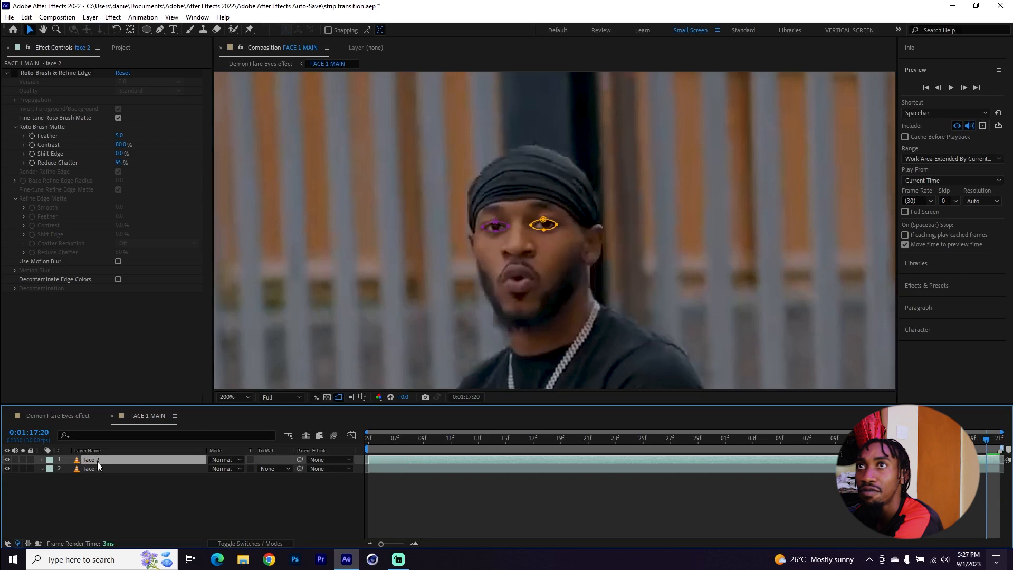
left_click(62, 74)
key("Delete")
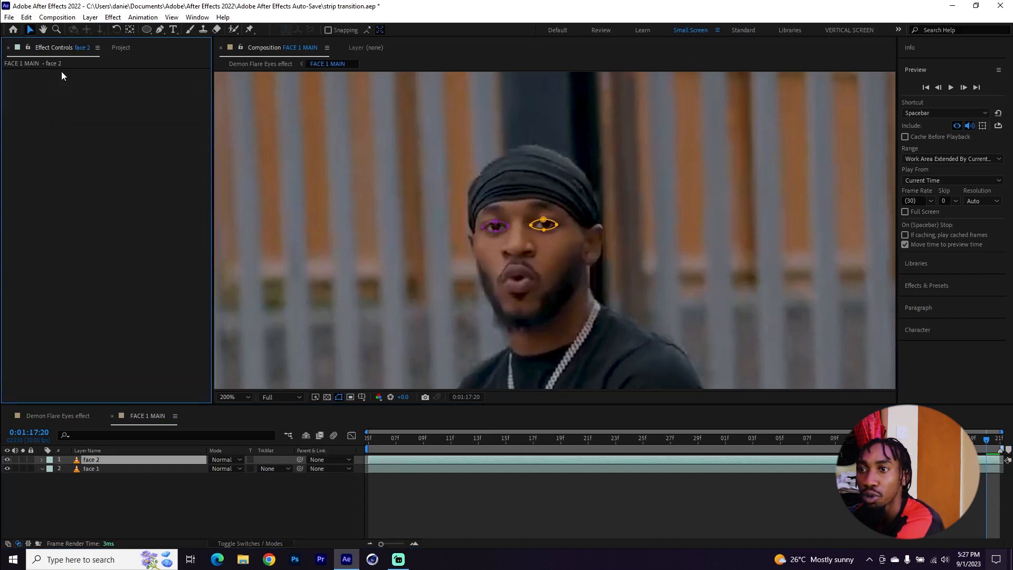
left_click(97, 470)
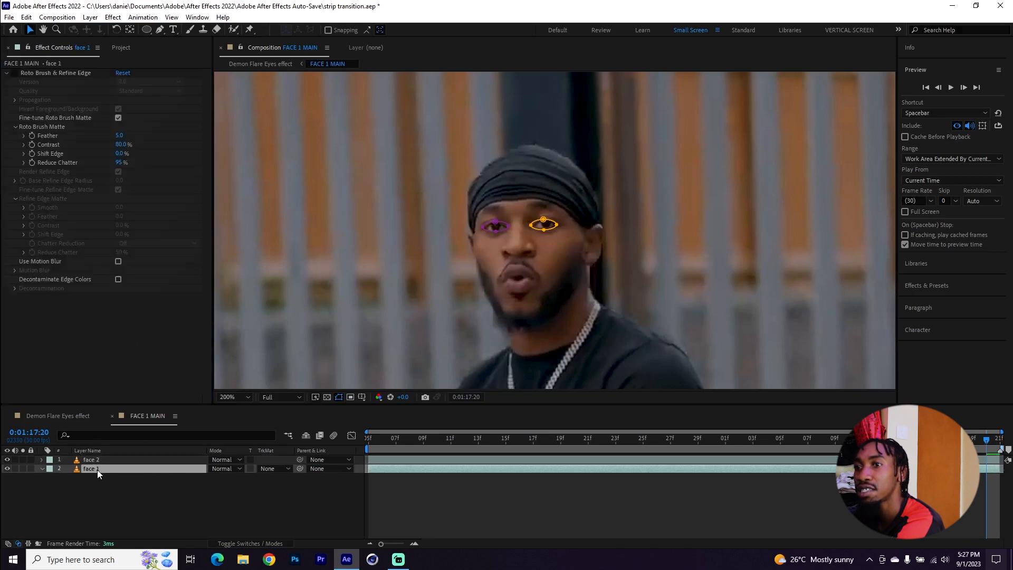
left_click(98, 462)
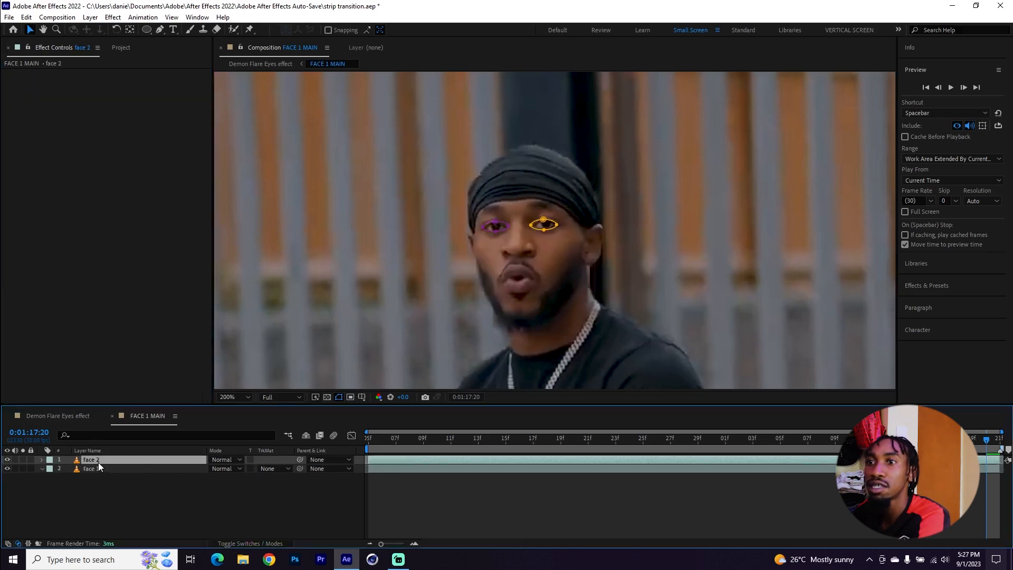
key("Return")
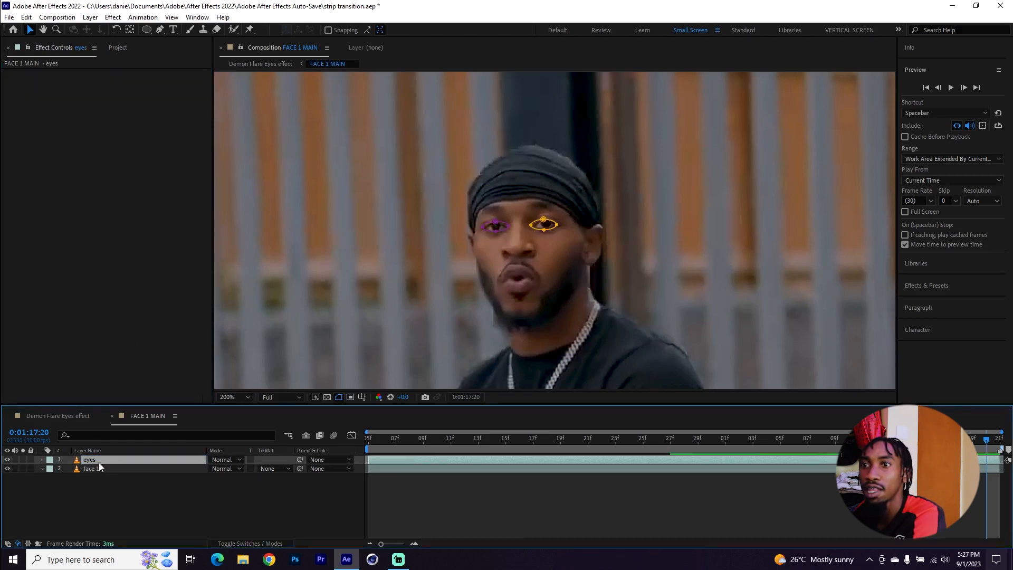
type("eyes")
key("Return")
- Go back to 0:01:16:06 near the clip's start and apply the Fill effect to the eyes layer
left_click(100, 468)
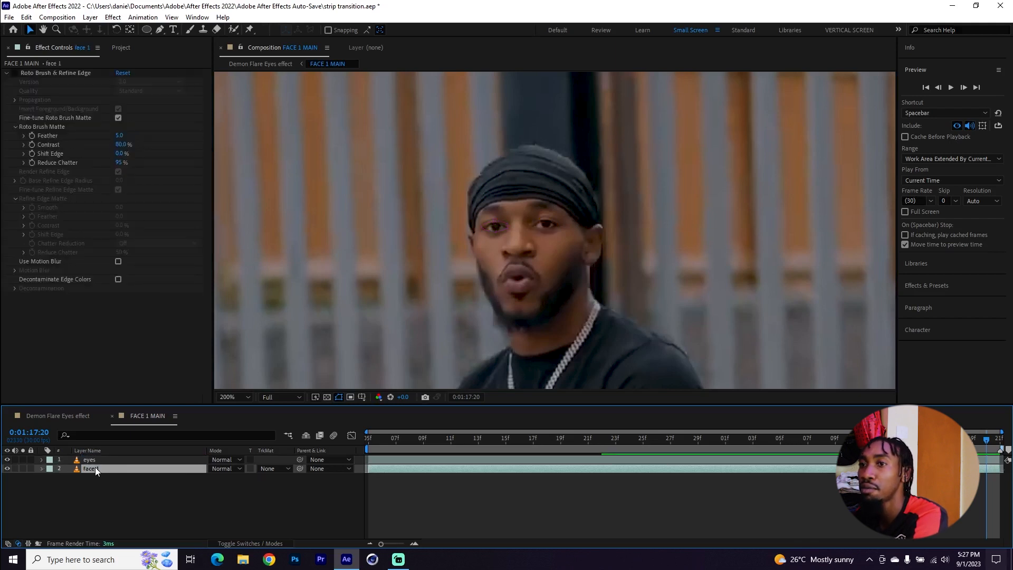
left_click(96, 460)
key("u")
key("Home")
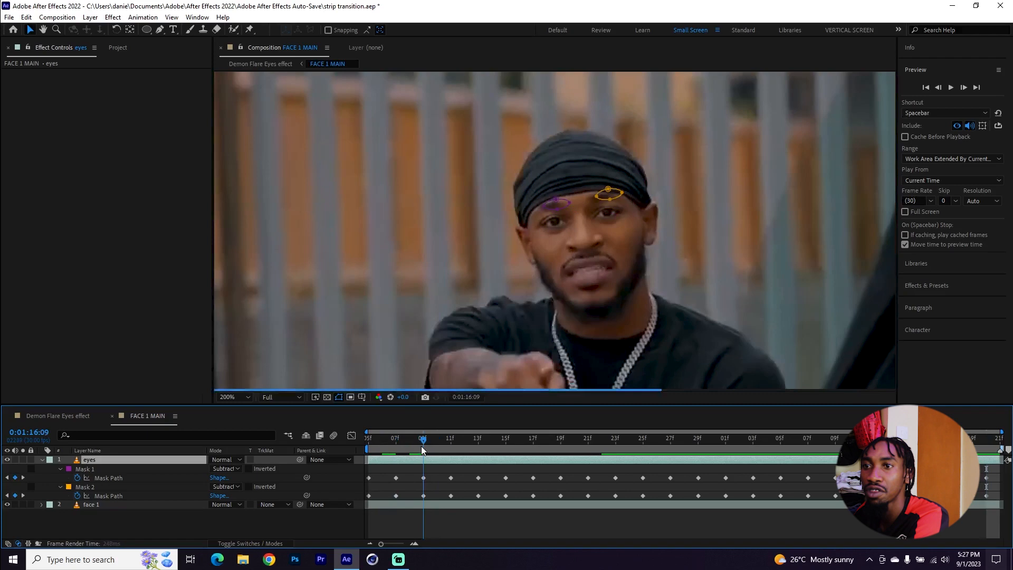
left_click(42, 459)
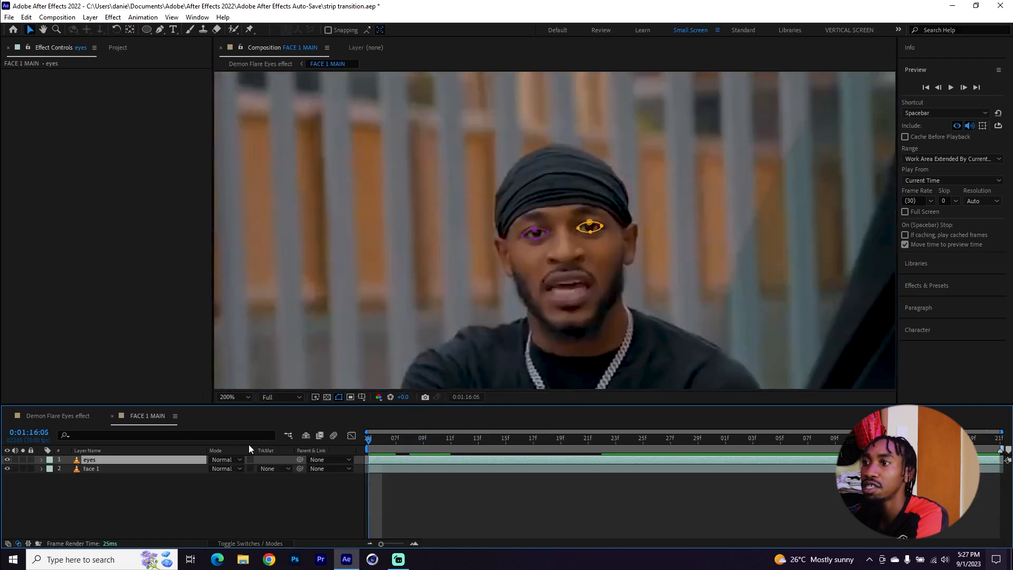
key("Page_Down")
scroll(451, 280, "down", 2)
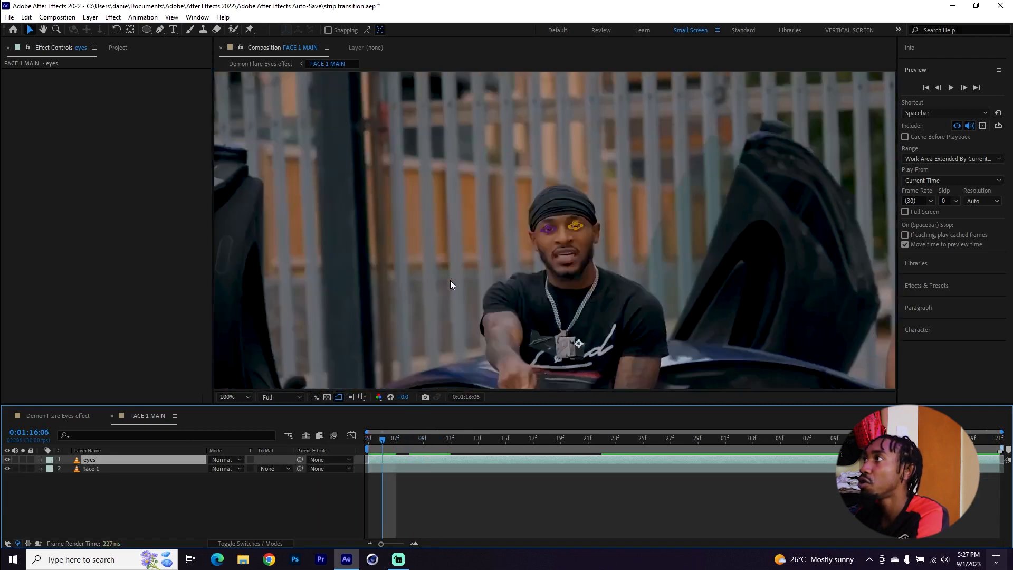
left_click(917, 68)
left_click(927, 113)
left_click(931, 130)
type("fill")
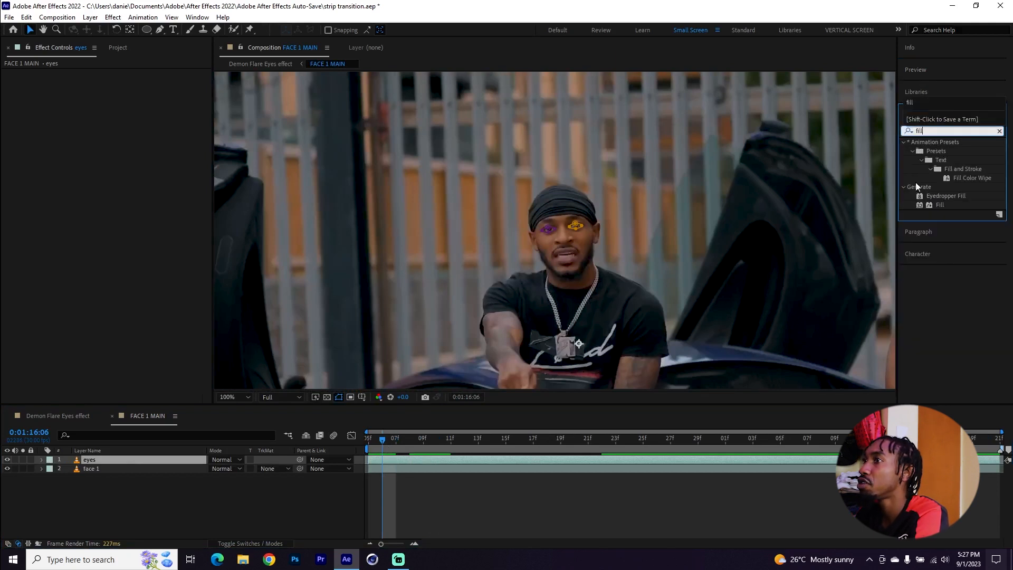
left_click_drag(942, 204, 160, 456)
left_click(160, 460)
- Set the modes of Mask 1 and Mask 2 on the eyes layer to Add, and collapse the layer's properties
key("m")
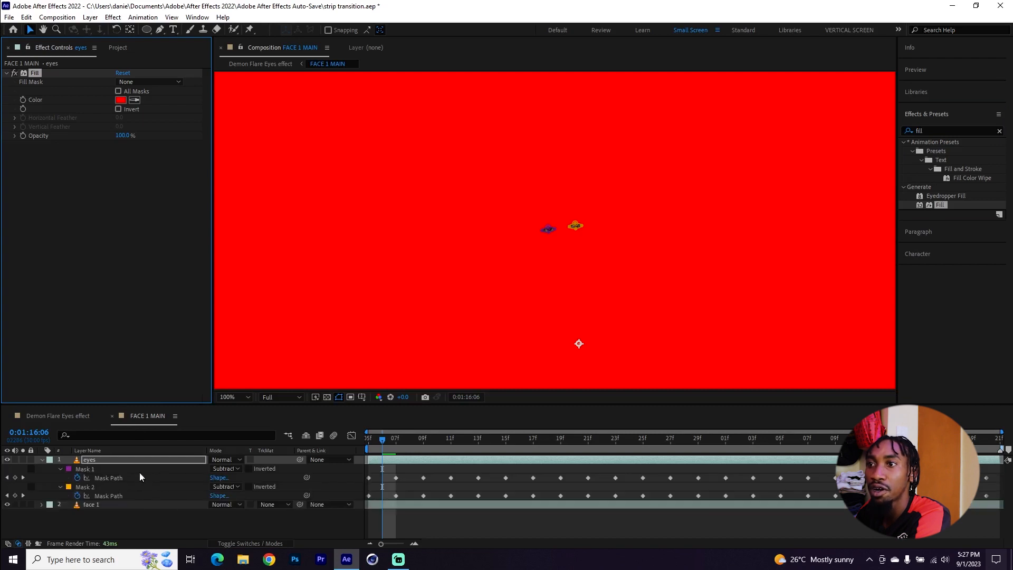
left_click(225, 469)
left_click(252, 398)
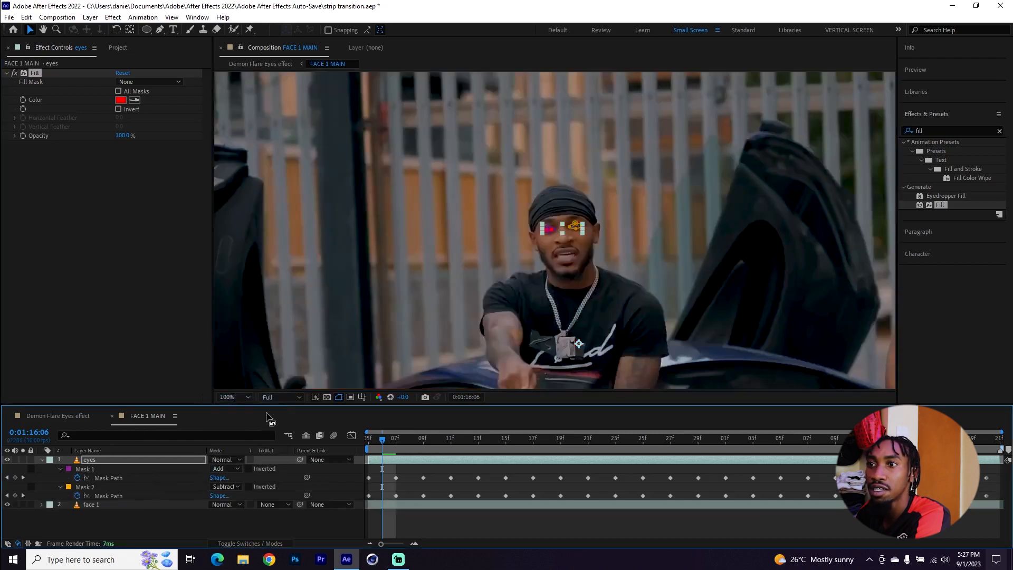
left_click(236, 486)
left_click(237, 417)
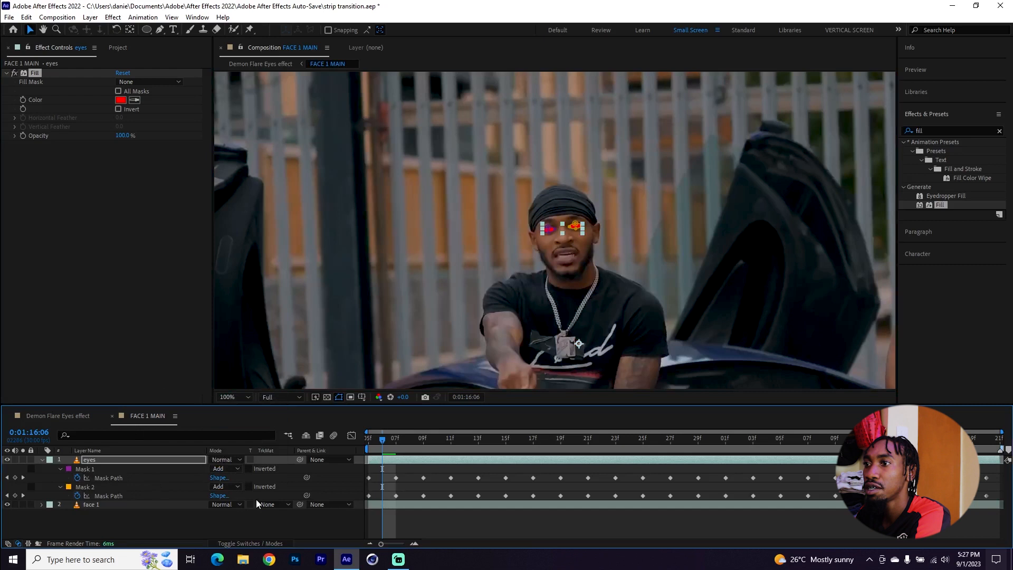
left_click(432, 516)
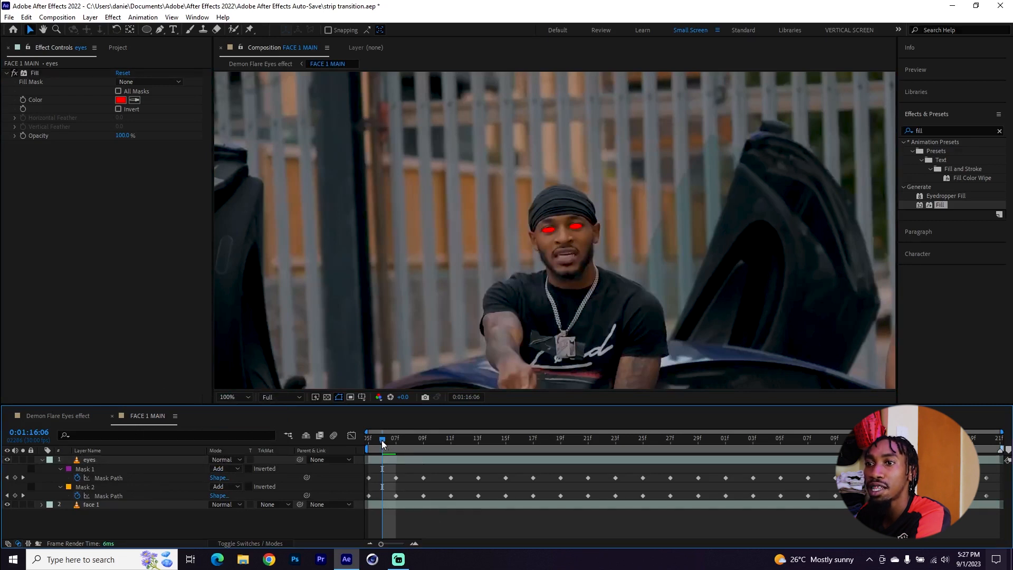
left_click(41, 460)
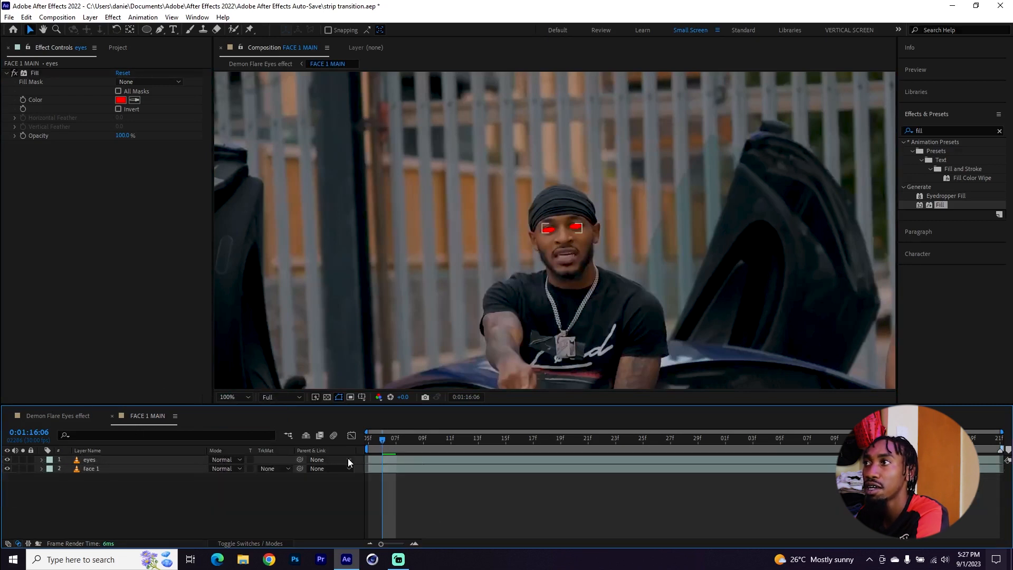
- Turn the Roto Brush & Refine Edge effect back on for the face 1 layer in FACE 1 MAIN
left_click(115, 469)
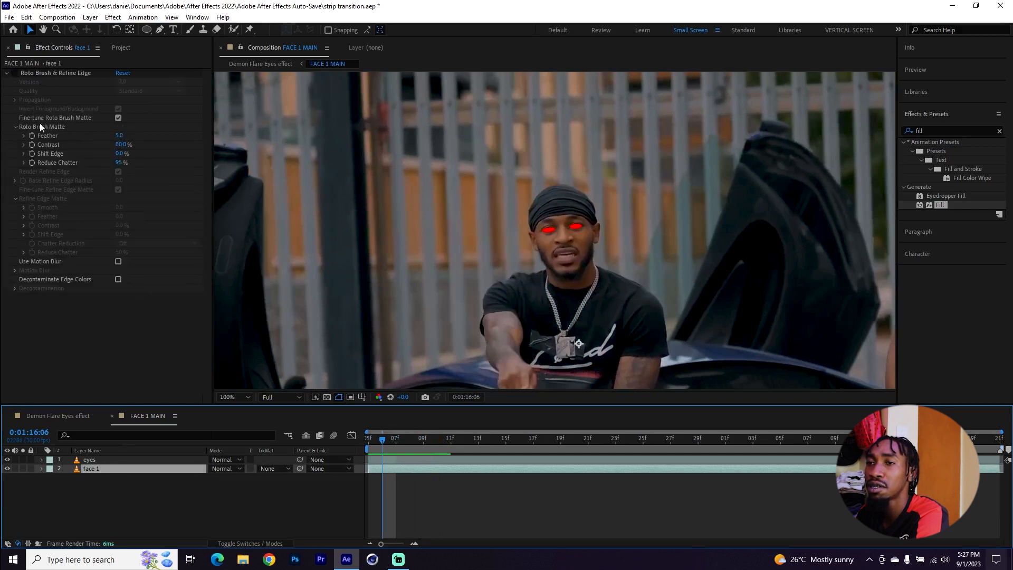
left_click(71, 414)
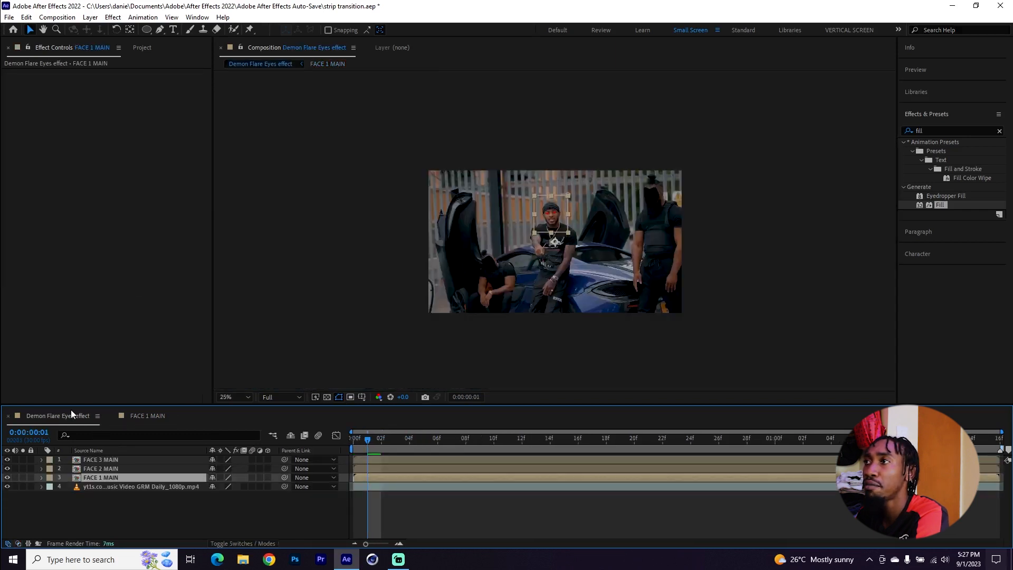
left_click(146, 416)
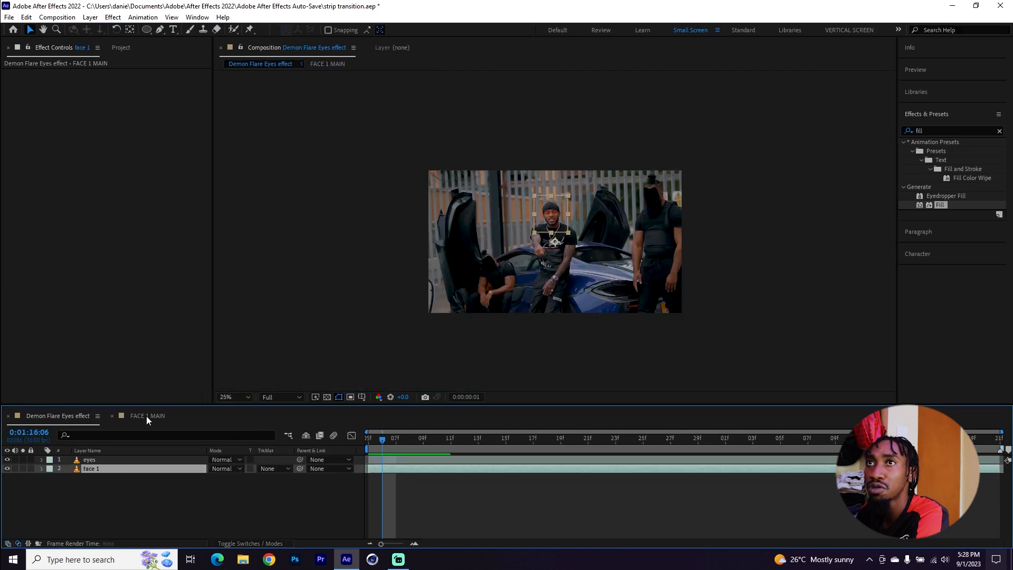
left_click(13, 73)
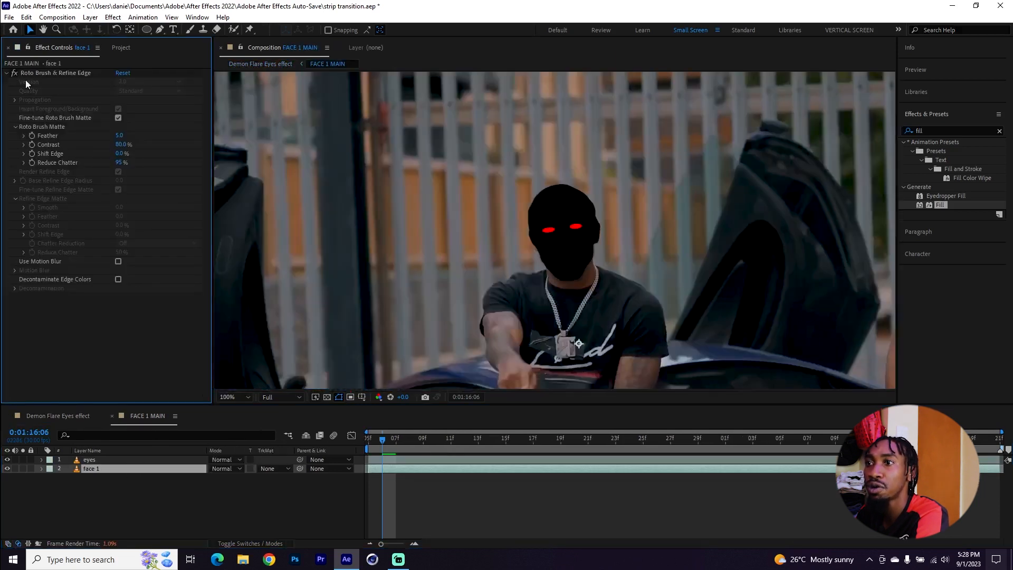
- Find the Stylize Glow effect and apply it to the eyes layer after the Fill effect
left_click(134, 459)
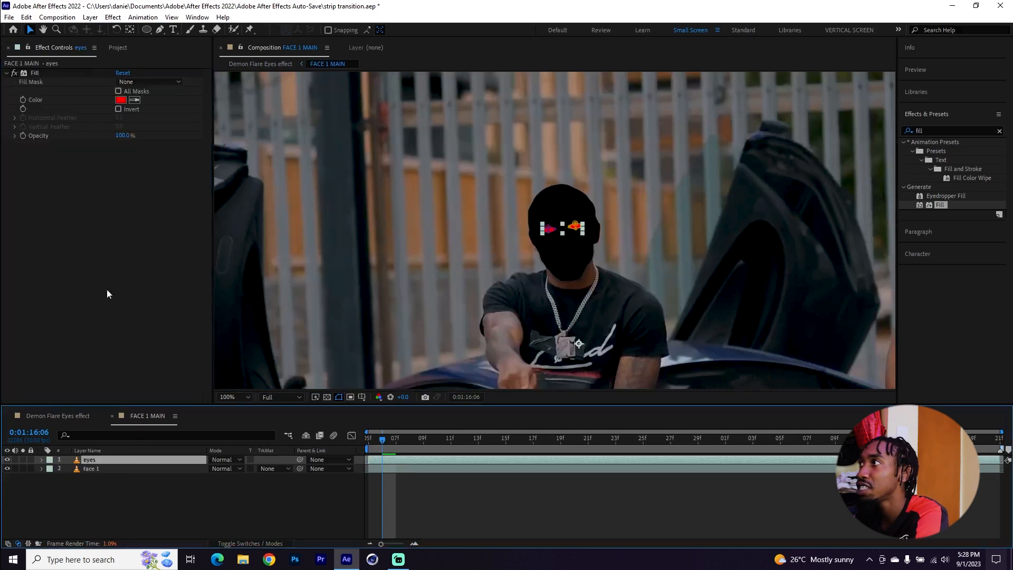
double_click(933, 130)
type("glow")
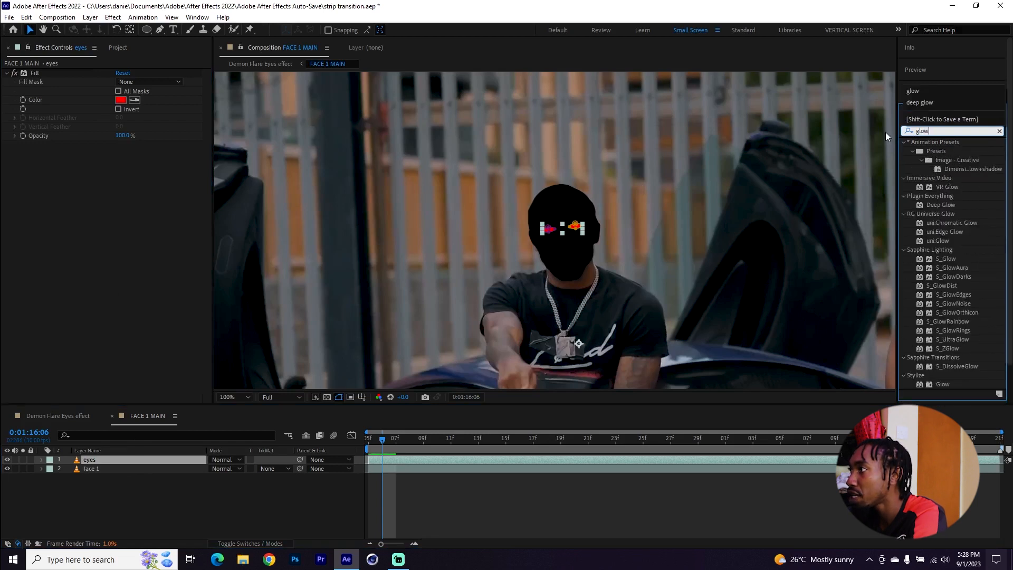
left_click_drag(943, 384, 94, 181)
- Set the Glow Threshold to 13.7% and Glow Intensity to 1.9, and return to the Demon Flare Eyes effect composition
left_click(15, 163)
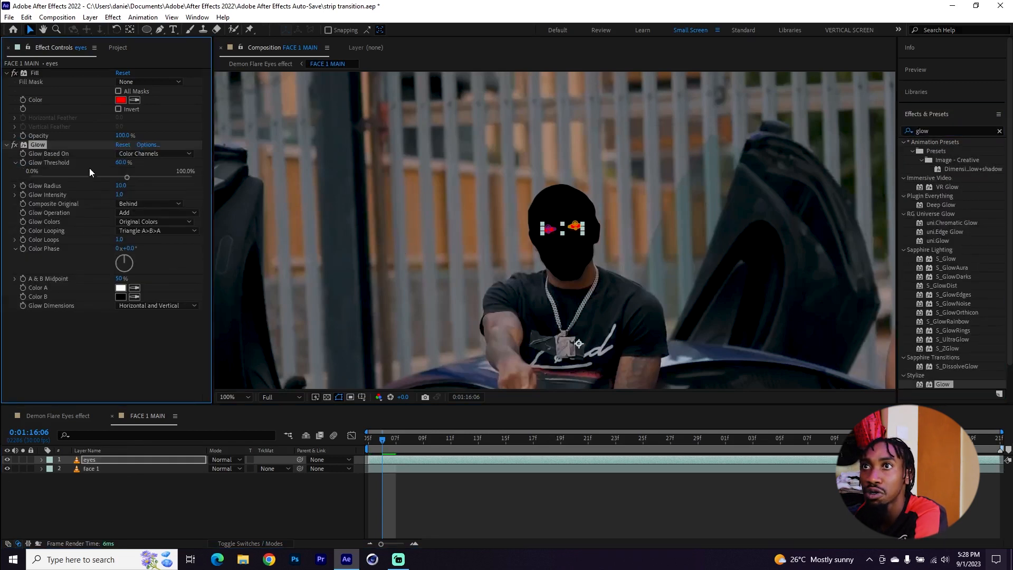
left_click(15, 194)
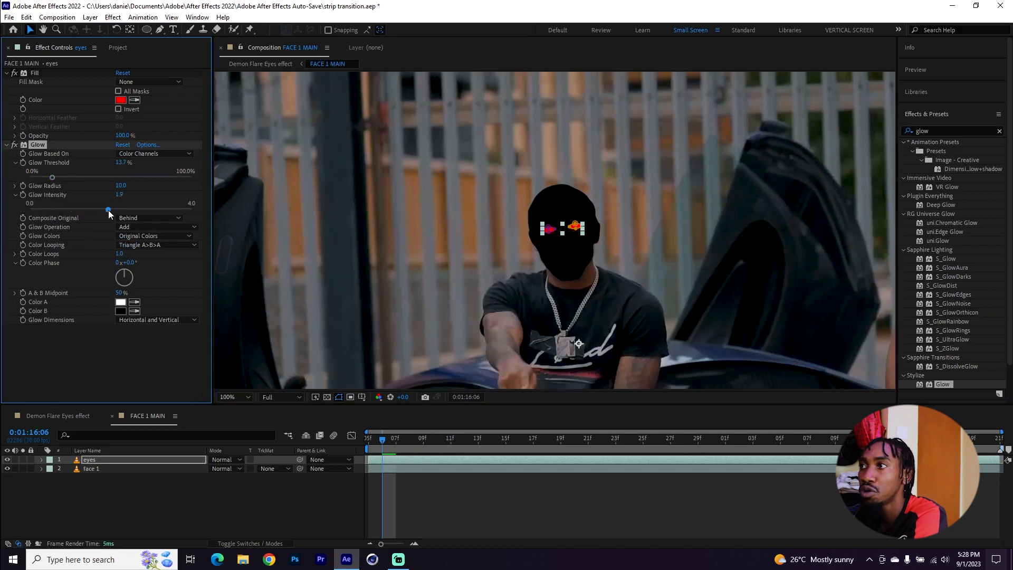
left_click(483, 501)
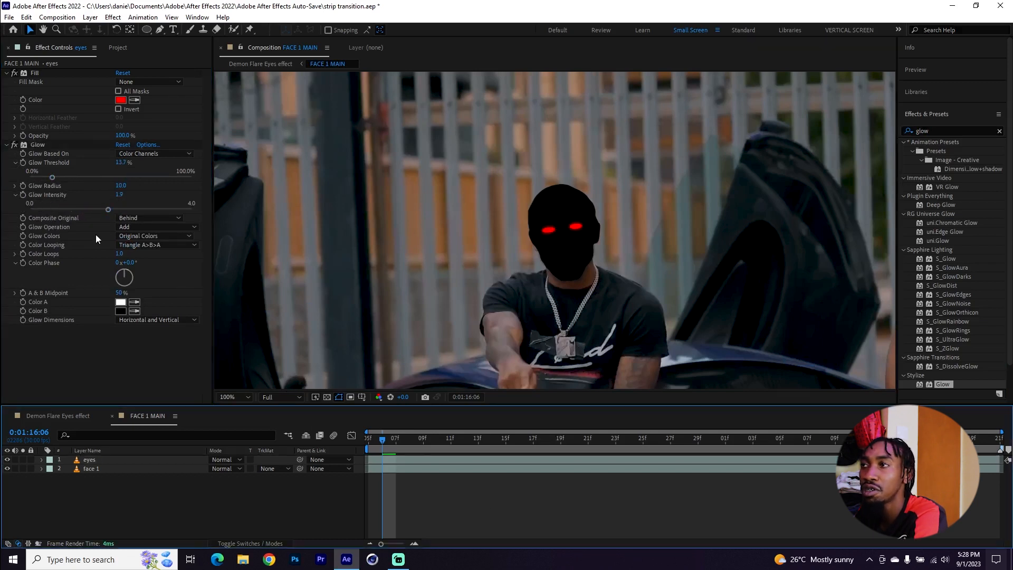
left_click(69, 417)
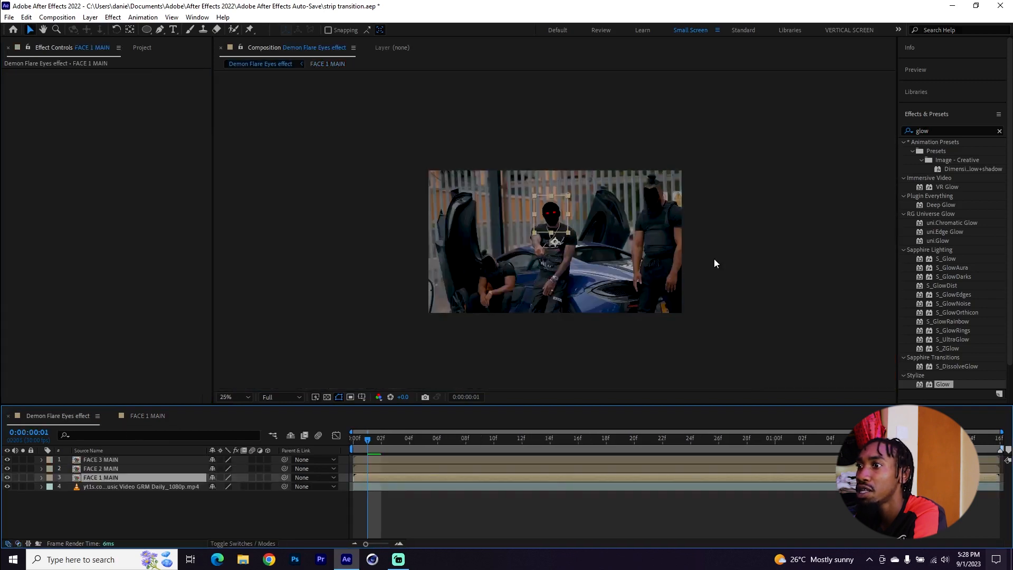
- Turn off the Glow effect on the eyes layer in FACE 1 MAIN and apply Deep Glow to it
mouse_move(374, 438)
left_mouse_down()
mouse_move(407, 439)
mouse_move(381, 438)
left_mouse_up()
key("period")
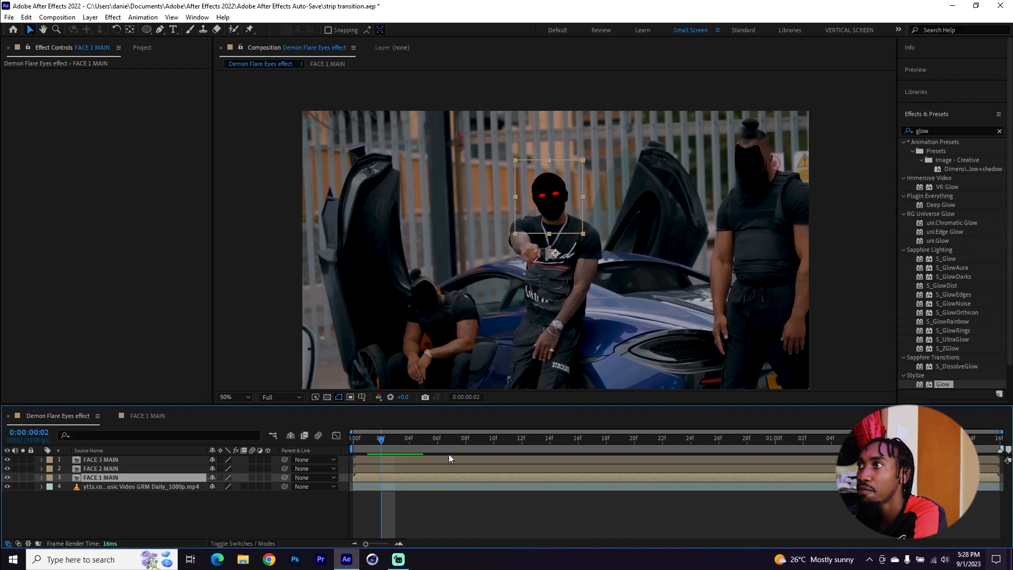
double_click(105, 478)
left_click(115, 460)
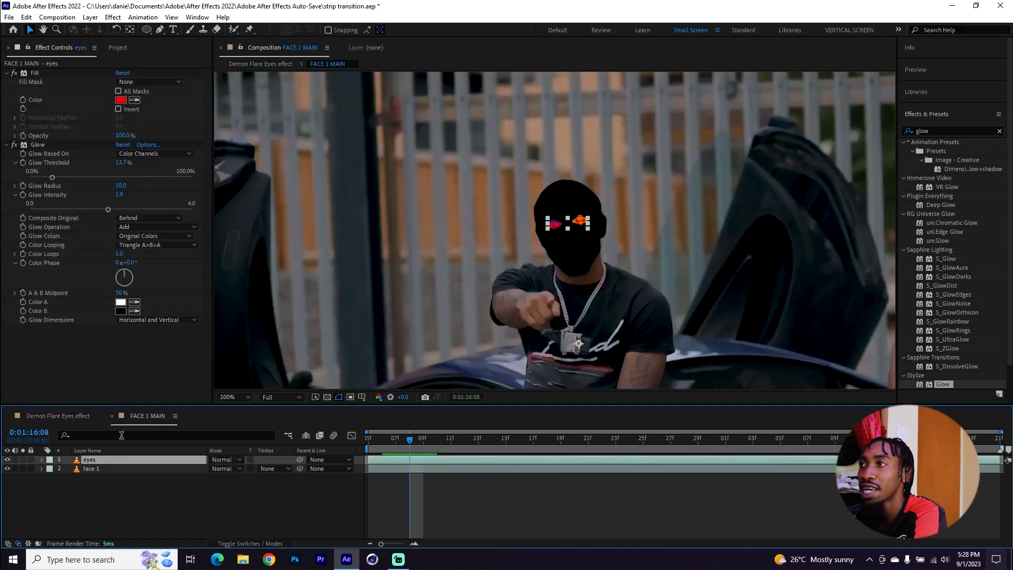
left_click(14, 146)
left_click_drag(948, 204, 125, 340)
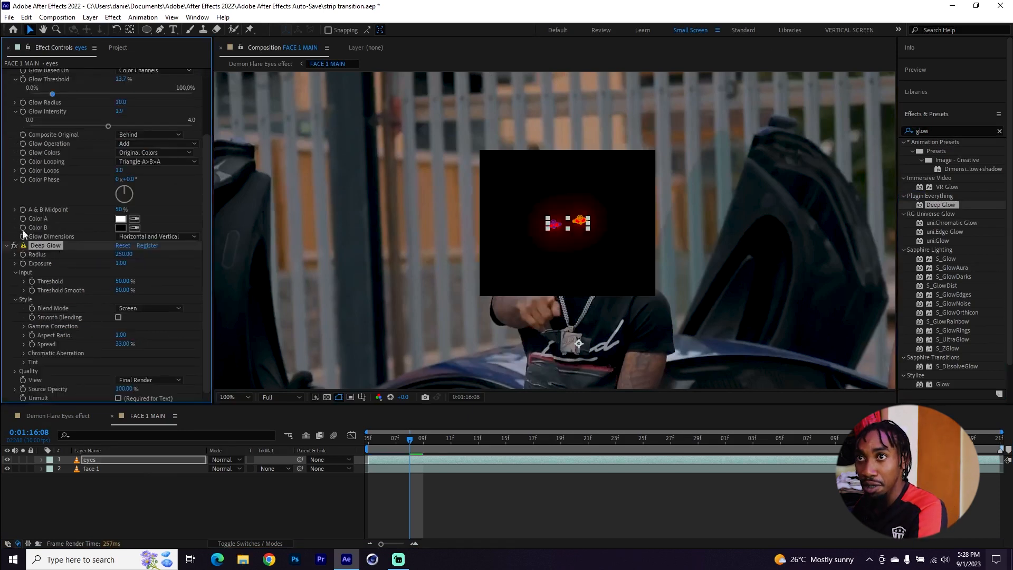
- Set the blending mode of the eyes layer in FACE 1 MAIN to Add and deselect the layer
left_click(221, 461)
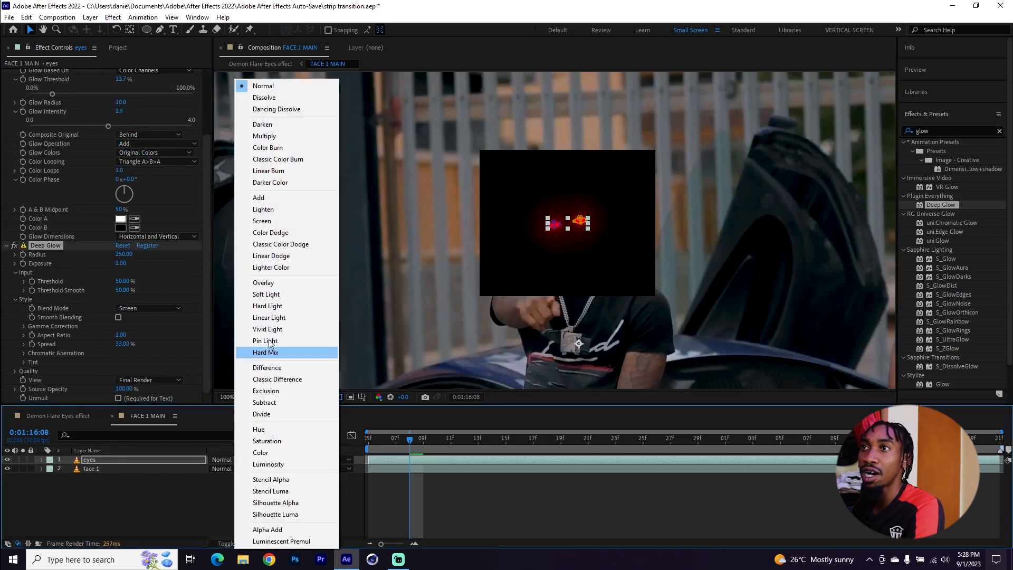
left_click(259, 198)
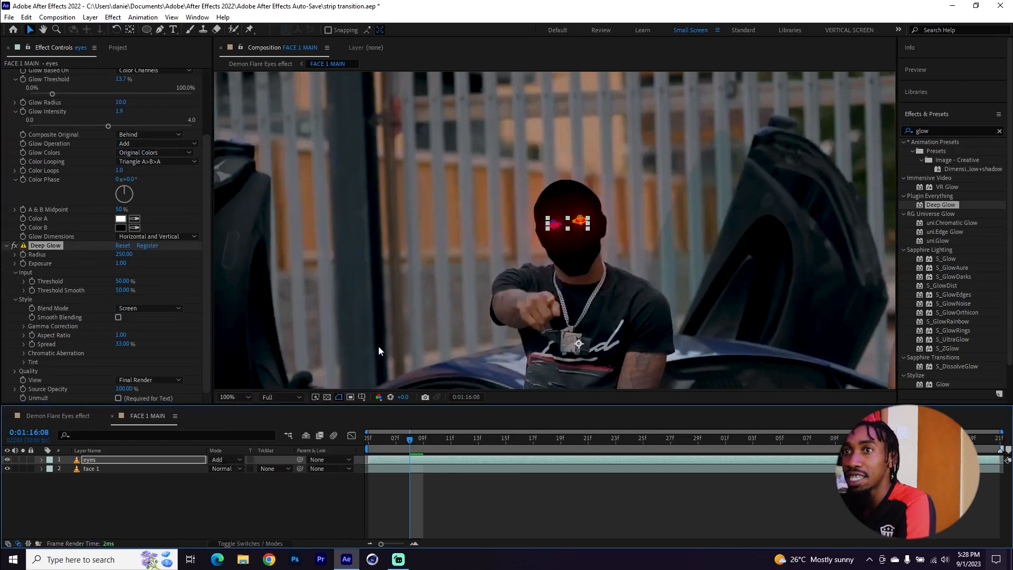
left_click(478, 480)
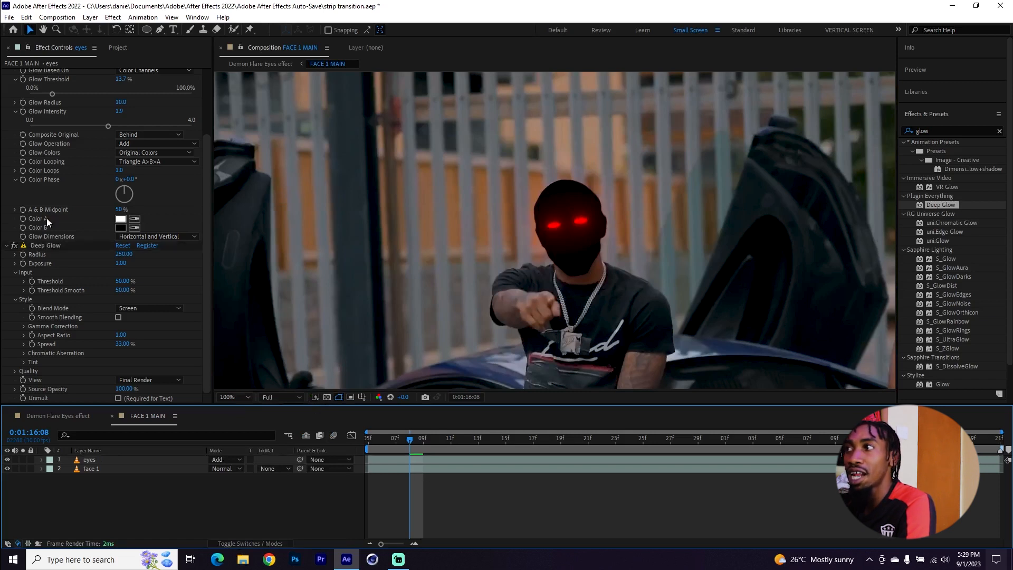
- Compare the eyes with Deep Glow off and on, and preview the Demon Flare Eyes effect composition
scroll(46, 217, "up", 3)
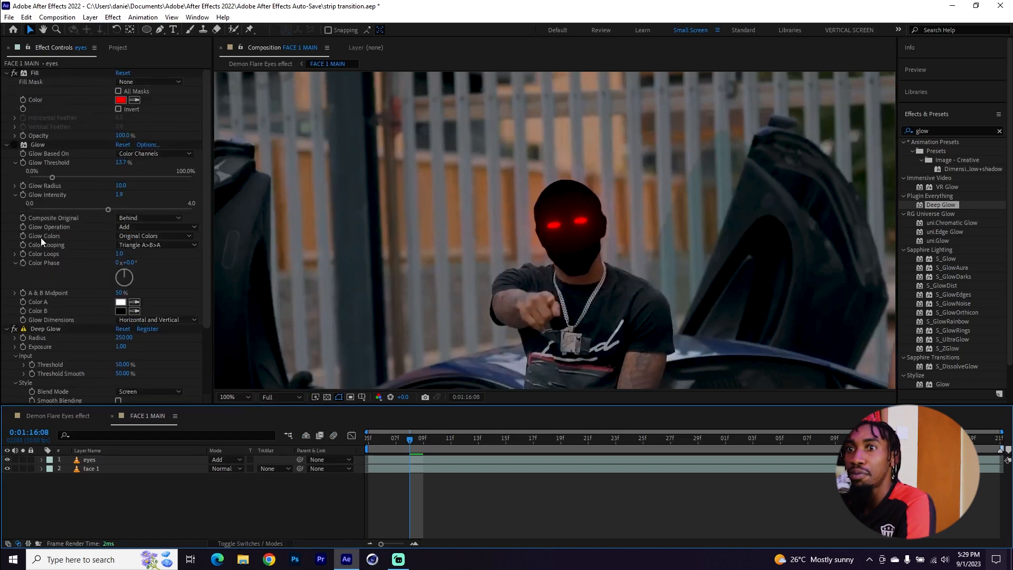
left_click(14, 331)
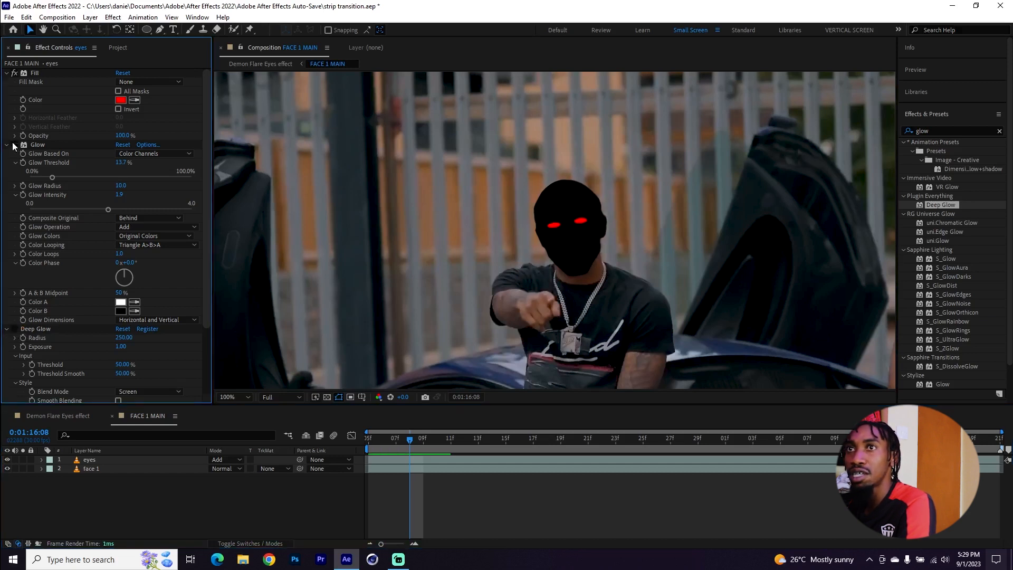
left_click(14, 329)
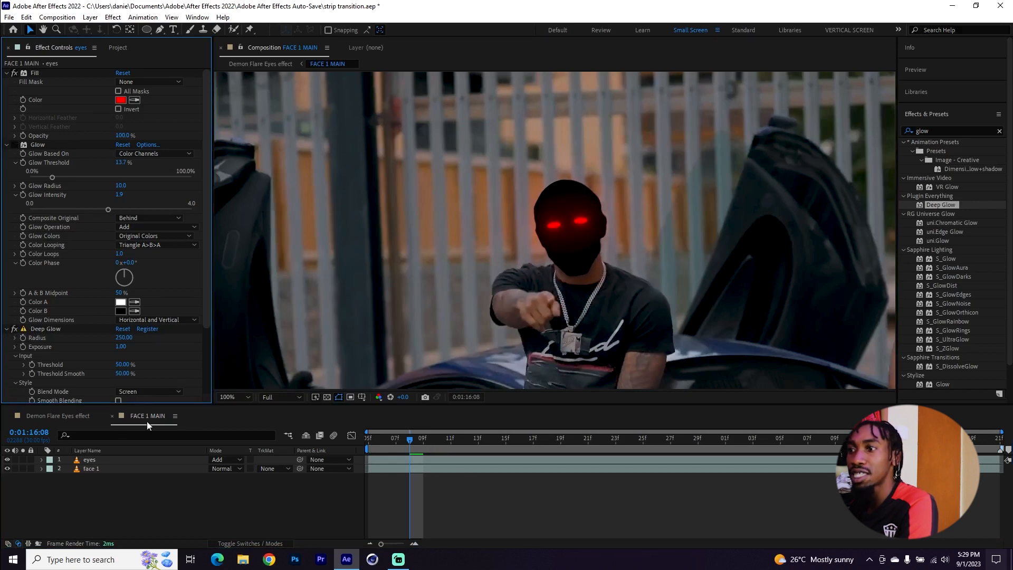
left_click(72, 418)
key("space")
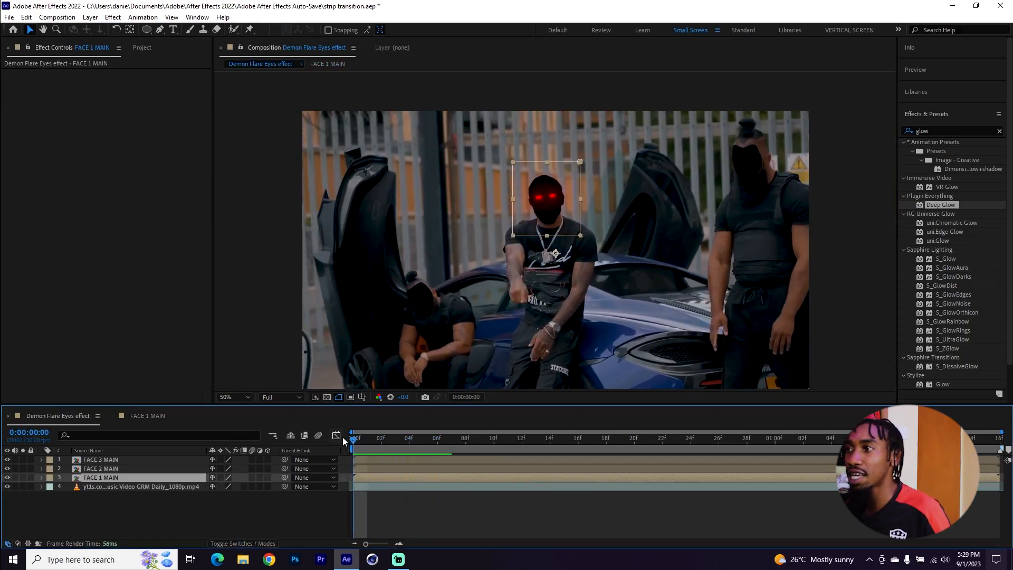
- Open FACE 2 MAIN, duplicate the face 2 layer and rename the copy as eyes
left_click(95, 473)
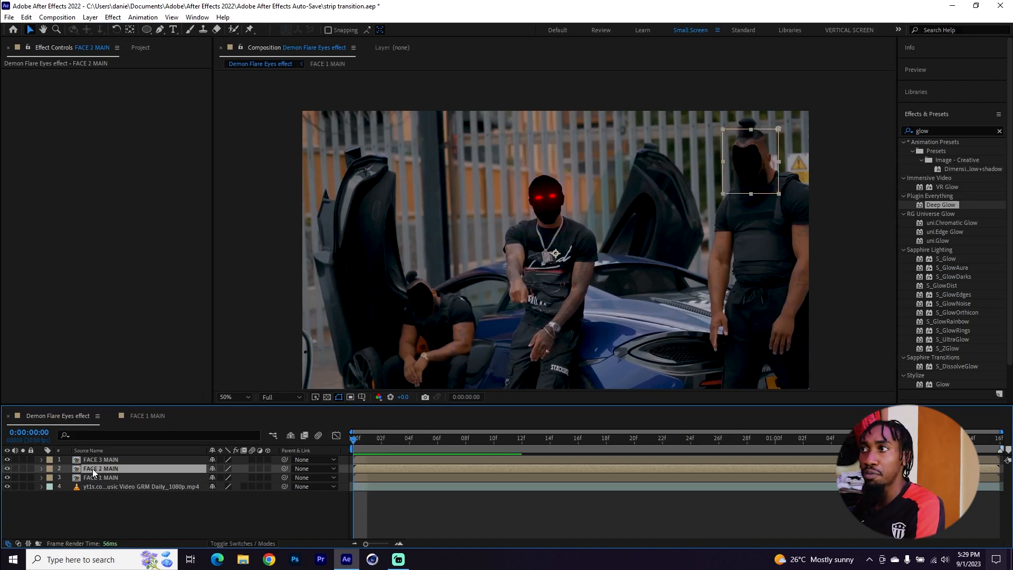
double_click(93, 469)
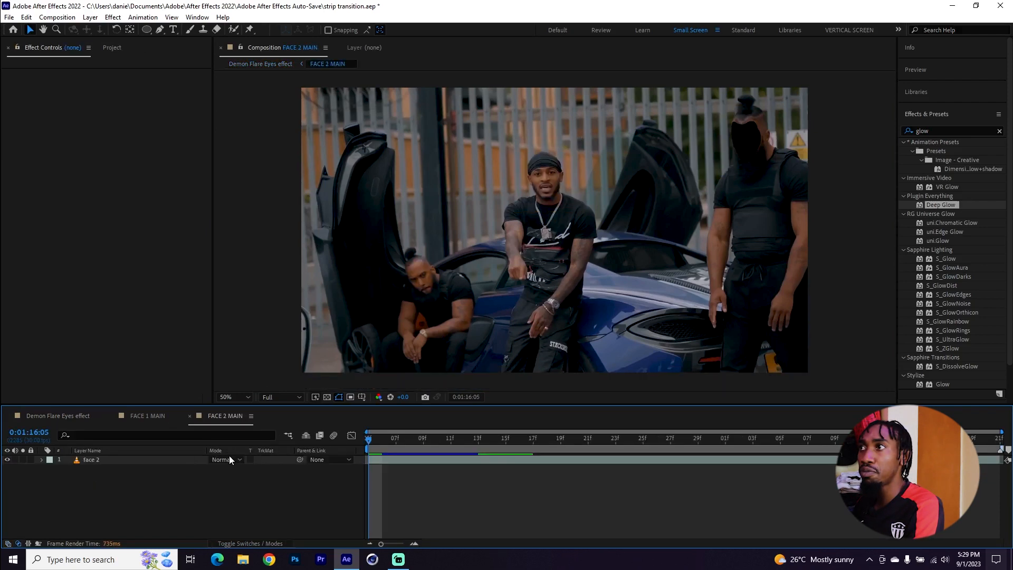
left_click(134, 460)
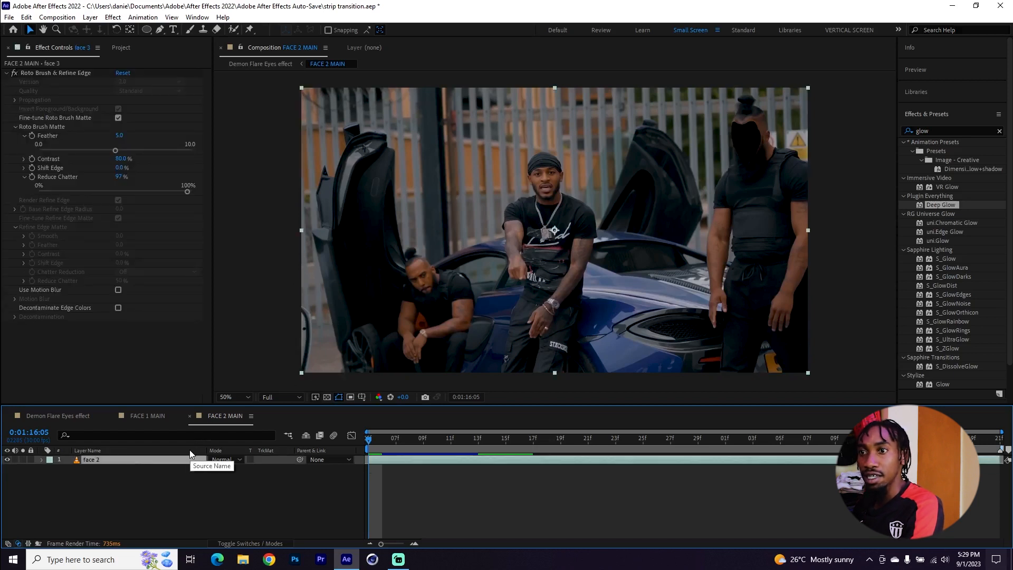
key("ctrl+d")
key("Return")
type("eyes")
key("Return")
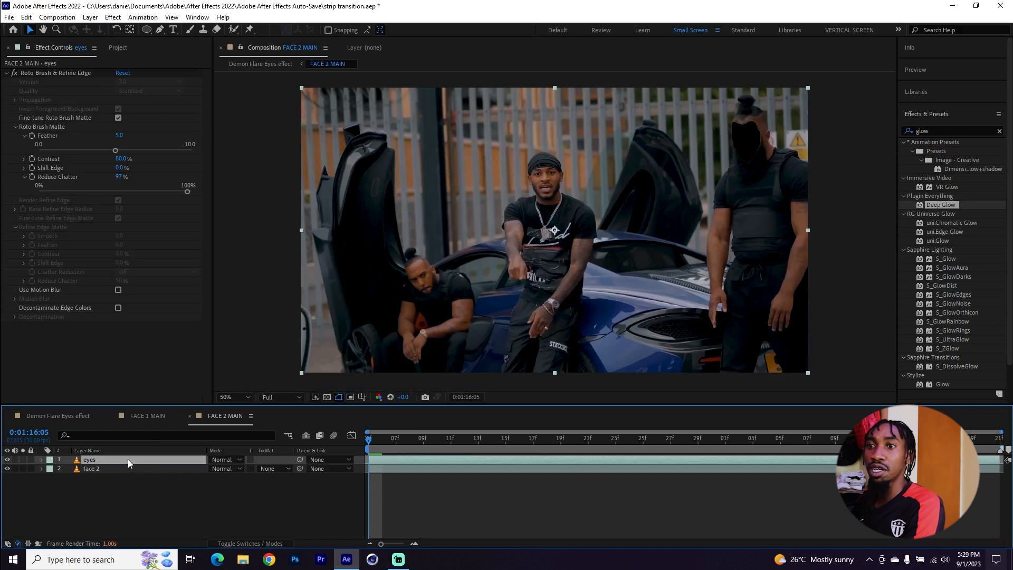
- Delete the Roto Brush & Refine Edge effect from the eyes layer in FACE 2 MAIN
left_click(53, 75)
key("Delete")
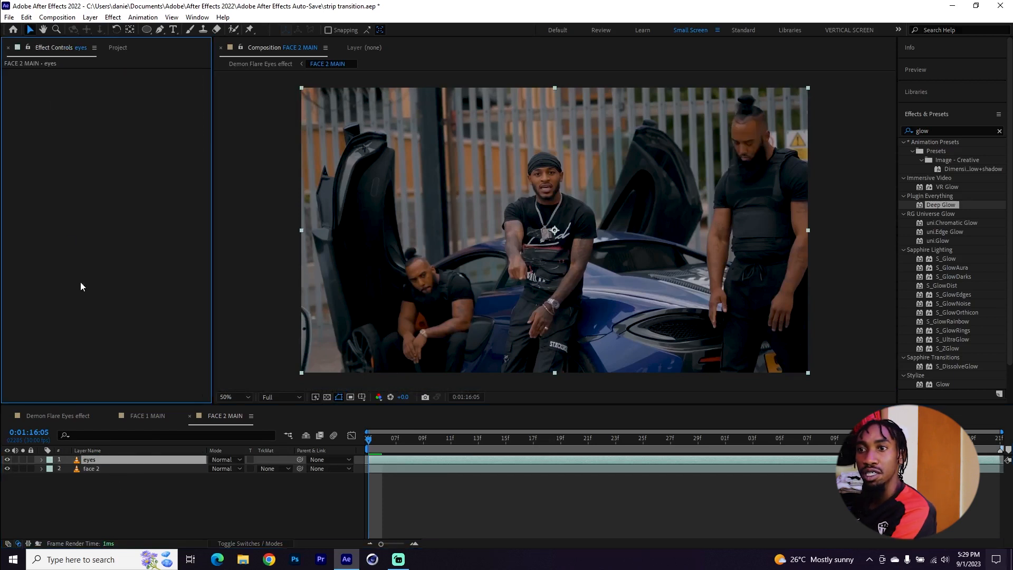
left_click(93, 470)
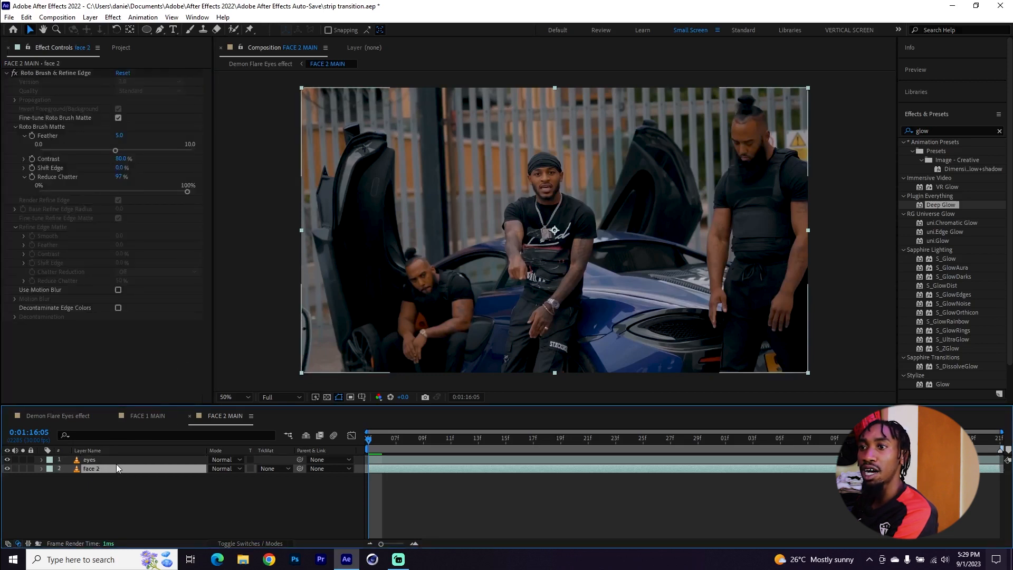
left_click(115, 461)
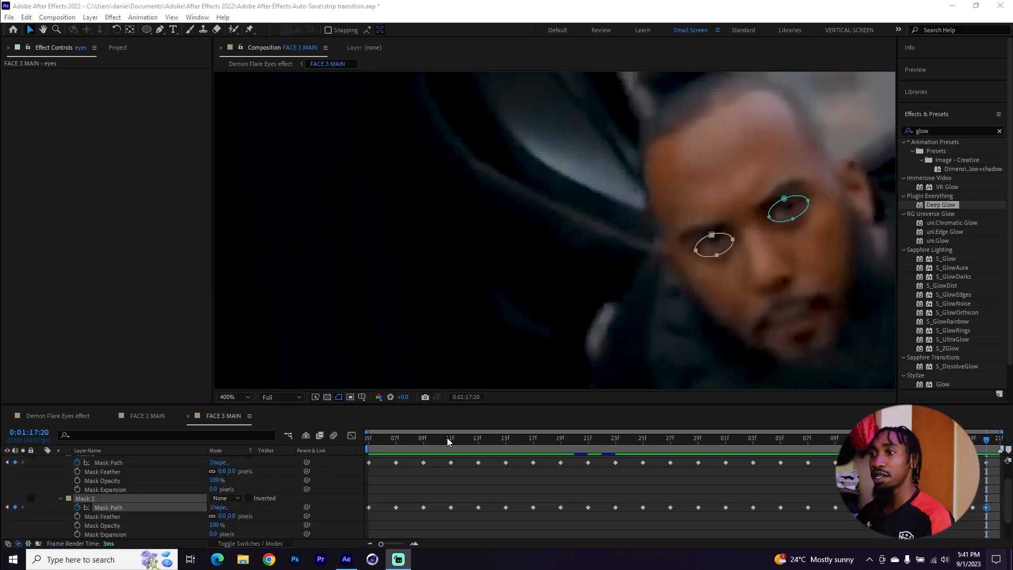
- Return to the first frame of FACE 3 MAIN and collapse the eyes layer's properties
key("shift+Home")
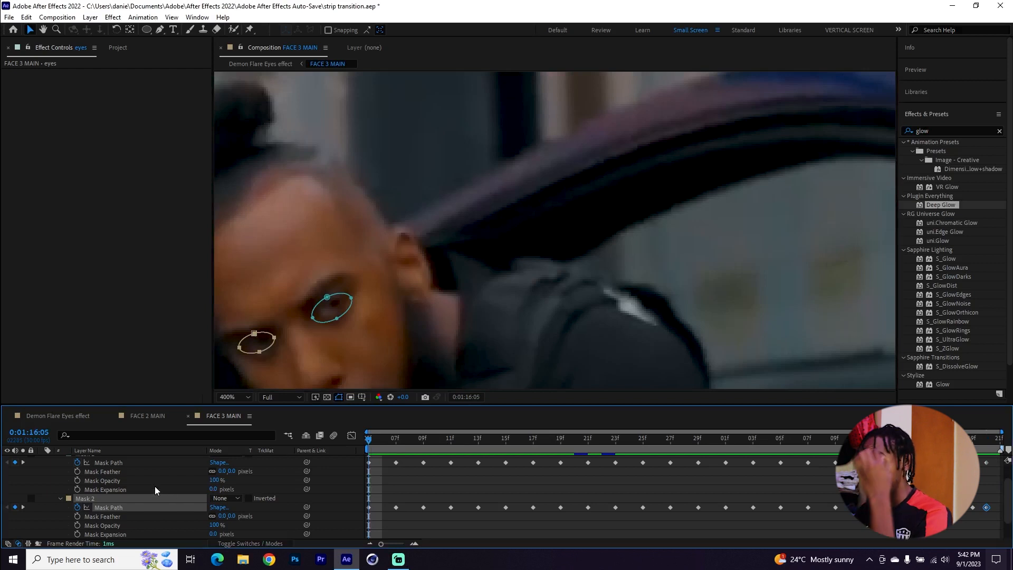
scroll(154, 486, "up", 1)
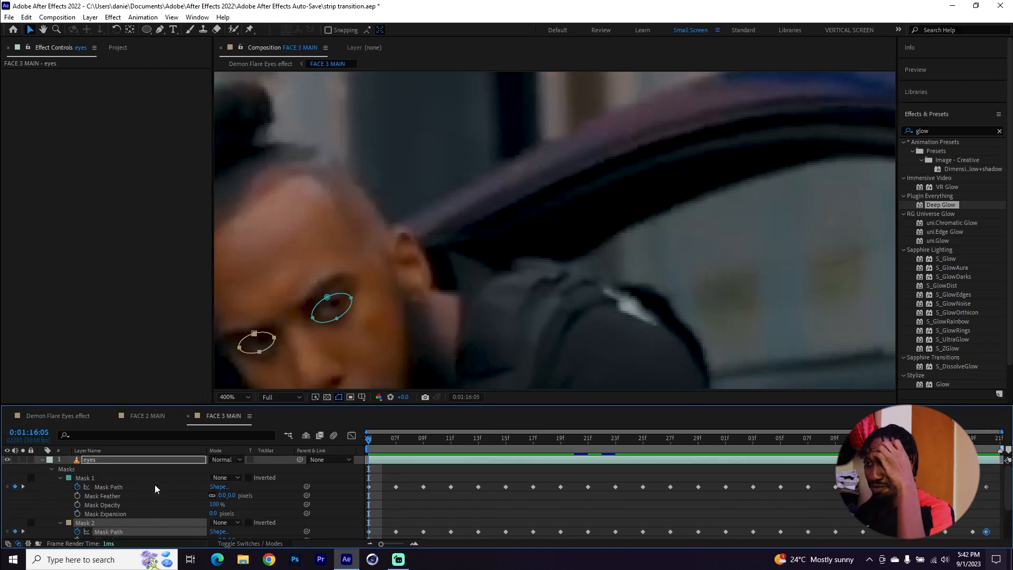
left_click(41, 459)
- Open FACE 1 MAIN and copy the Fill and Deep Glow effects from its eyes layer
left_click(141, 415)
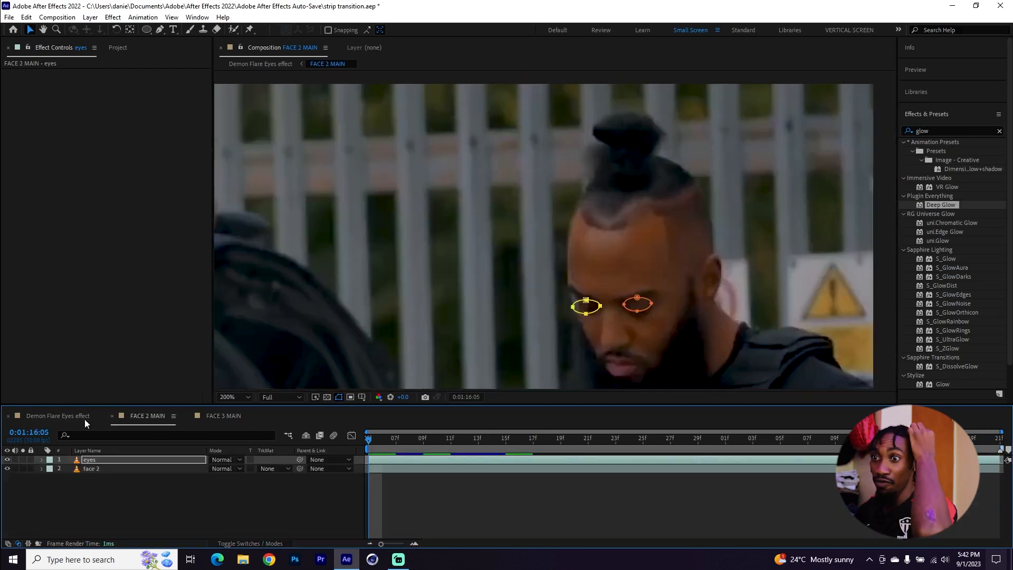
left_click(85, 417)
double_click(93, 477)
left_click(122, 466)
left_click(122, 460)
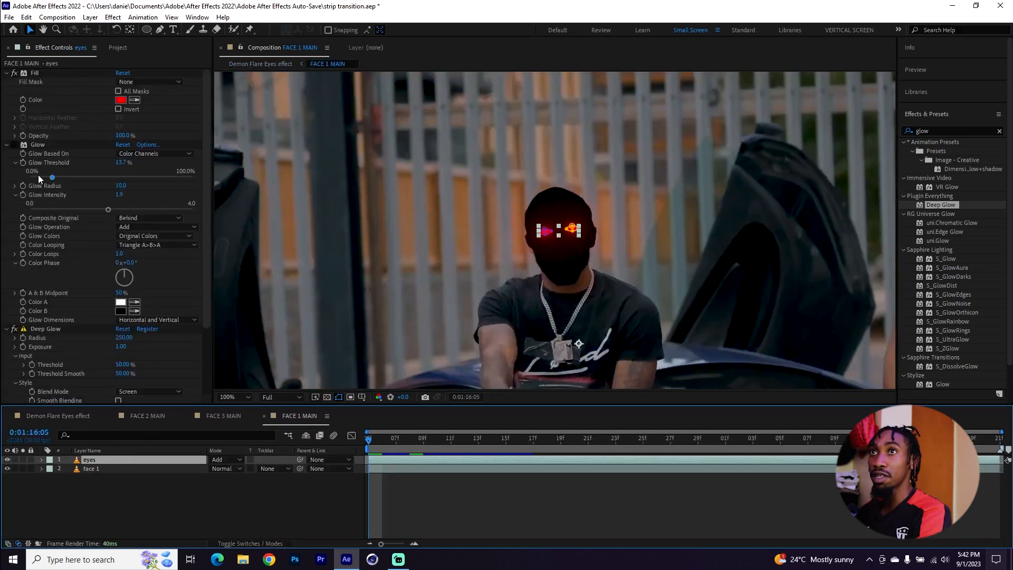
left_click(35, 72)
left_click(53, 329)
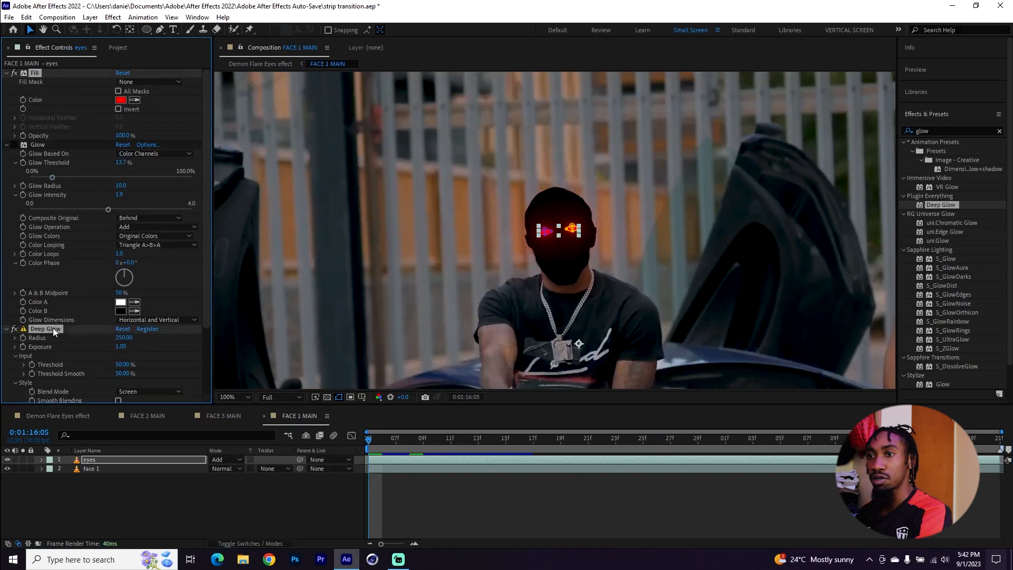
- Paste the Fill and Deep Glow effects onto the eyes layer in FACE 2 MAIN
left_click(160, 416)
left_click(98, 461)
left_click(105, 218)
key("ctrl+v")
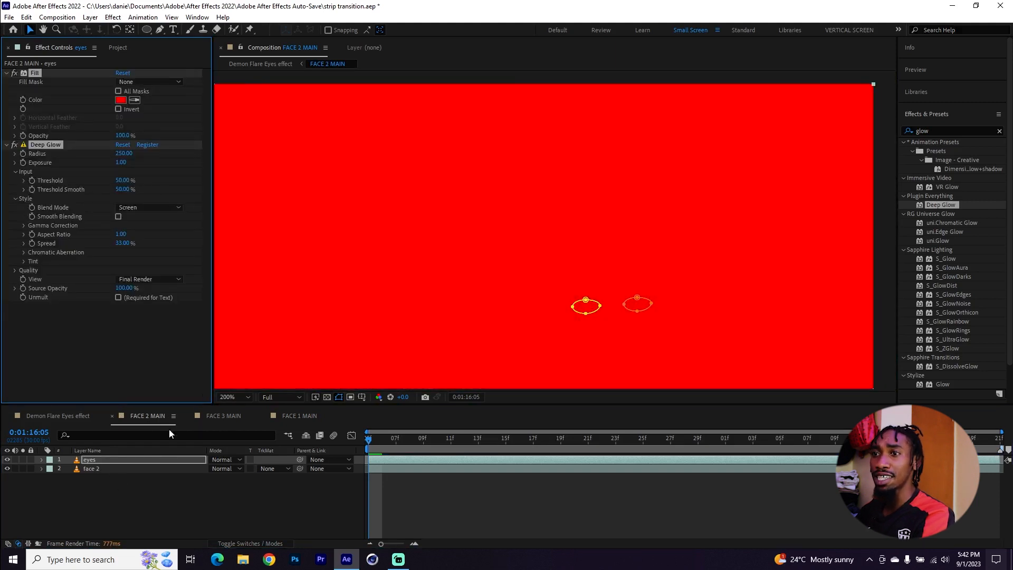
- Reveal the masks of the eyes layer in FACE 2 MAIN and set Mask 1 and Mask 2 to Add
left_click(154, 461)
key("u")
left_click(227, 469)
left_click(237, 401)
left_click(227, 487)
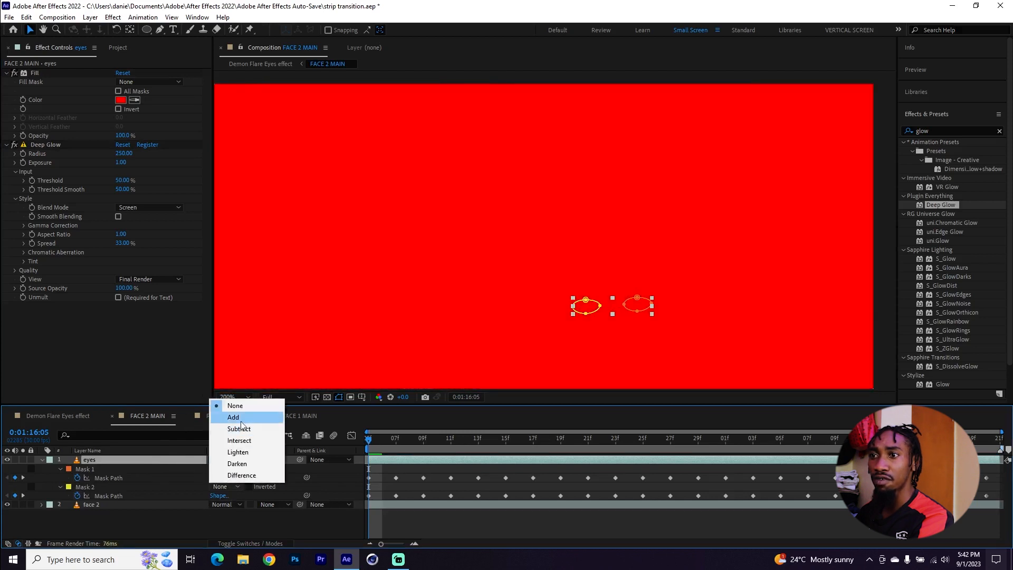
left_click(238, 417)
left_click(58, 415)
left_click(148, 416)
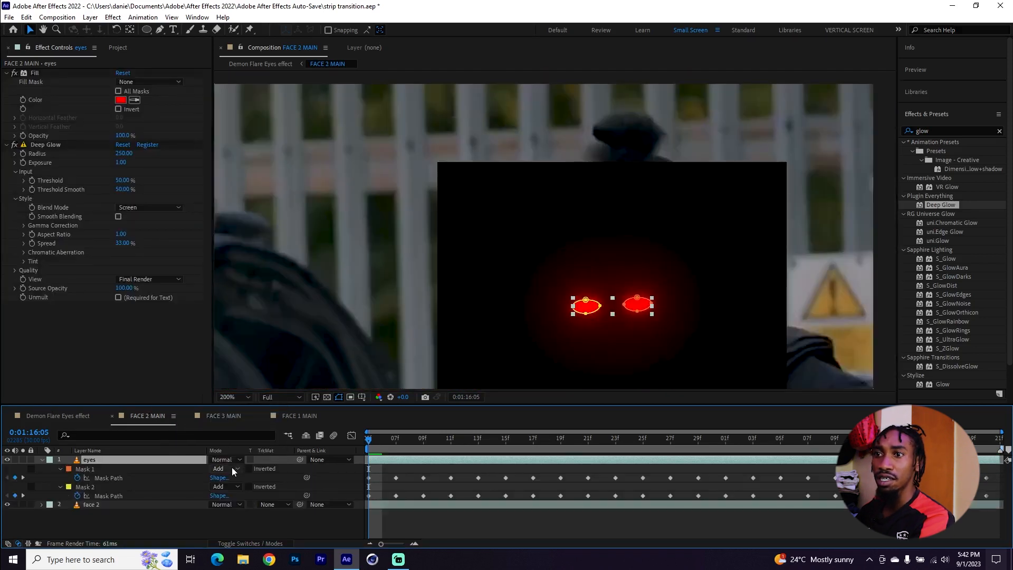
- Collapse the FACE 2 MAIN eyes layer's properties and set its blending mode to Add
left_click(42, 459)
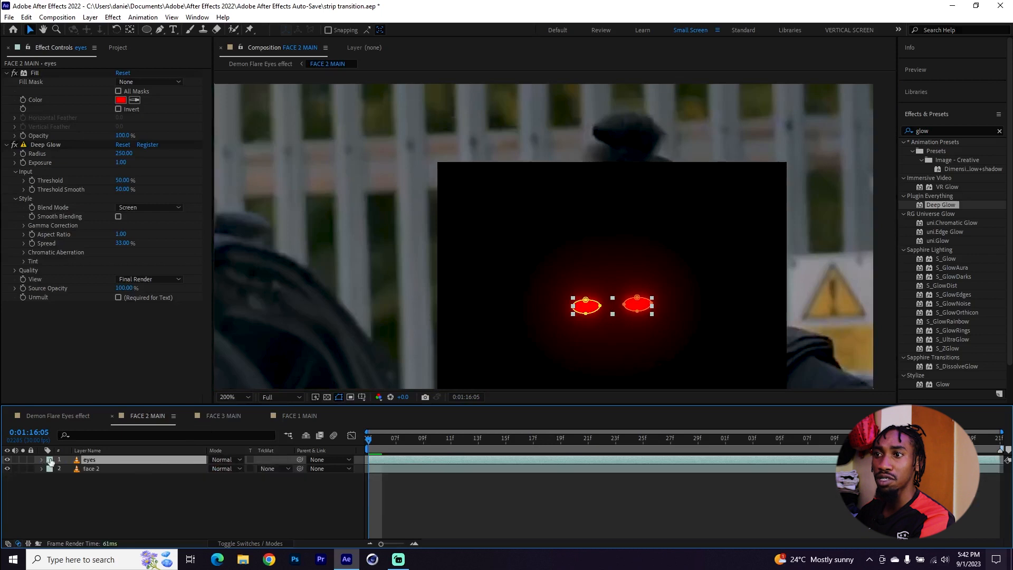
left_click(225, 460)
left_click(258, 198)
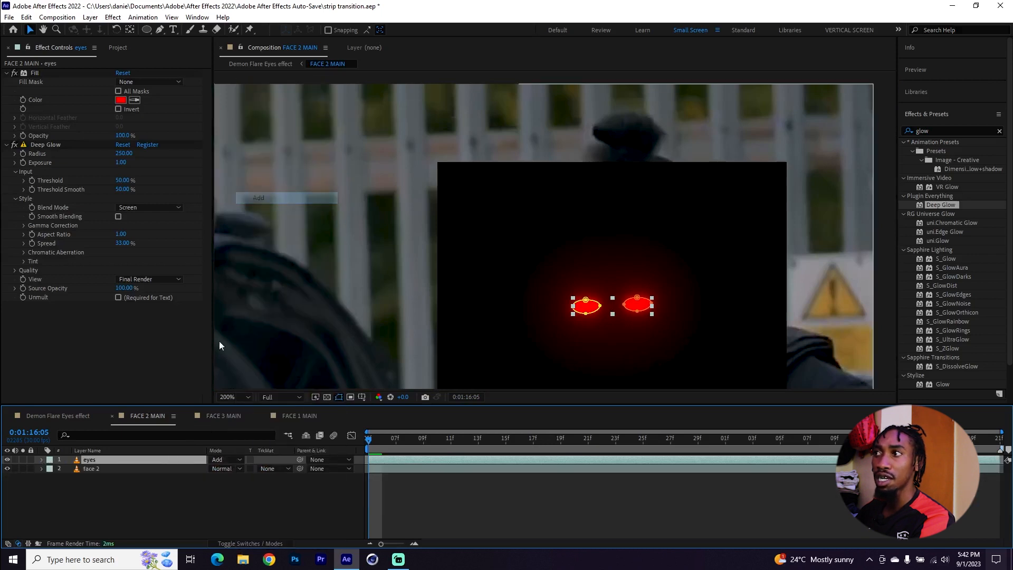
- Set the modes of Mask 1 and Mask 2 on the eyes layer in FACE 3 MAIN to Add
left_click(217, 418)
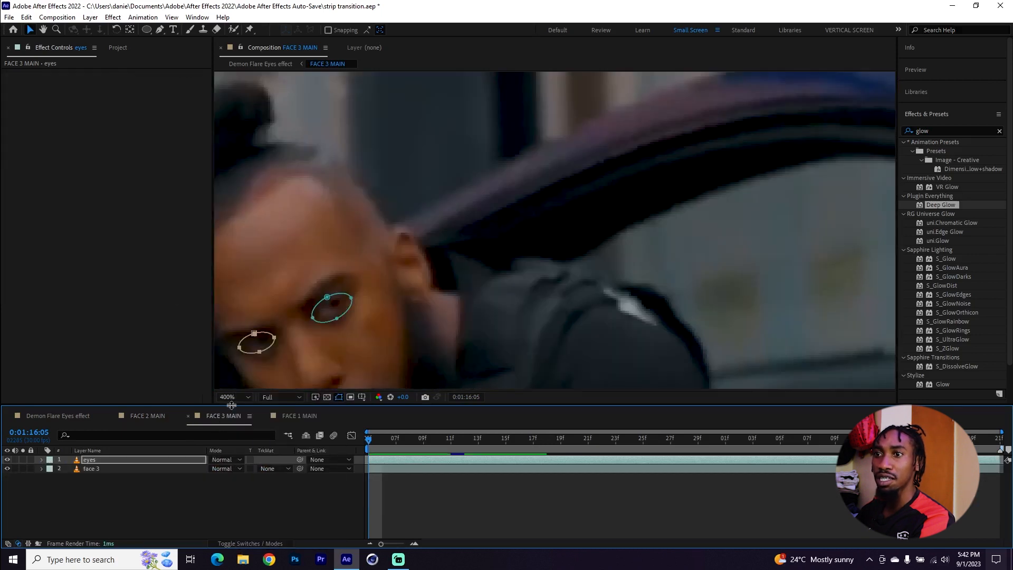
key("u")
left_click(229, 469)
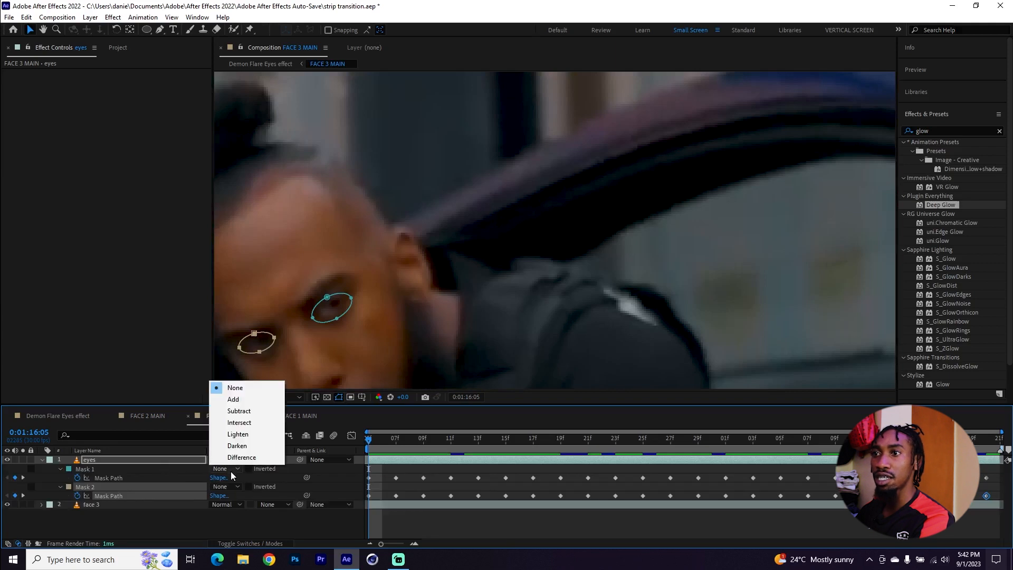
left_click(249, 402)
left_click(224, 486)
left_click(232, 416)
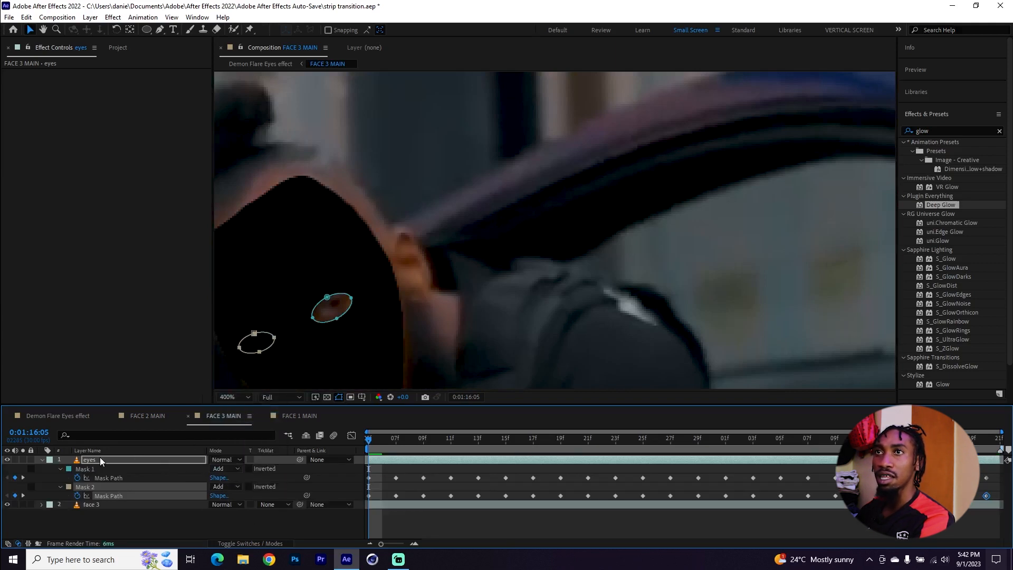
- Paste the Fill and Deep Glow effects onto the FACE 3 MAIN eyes layer and set its blending mode to Add
left_click(100, 457)
left_click(95, 305)
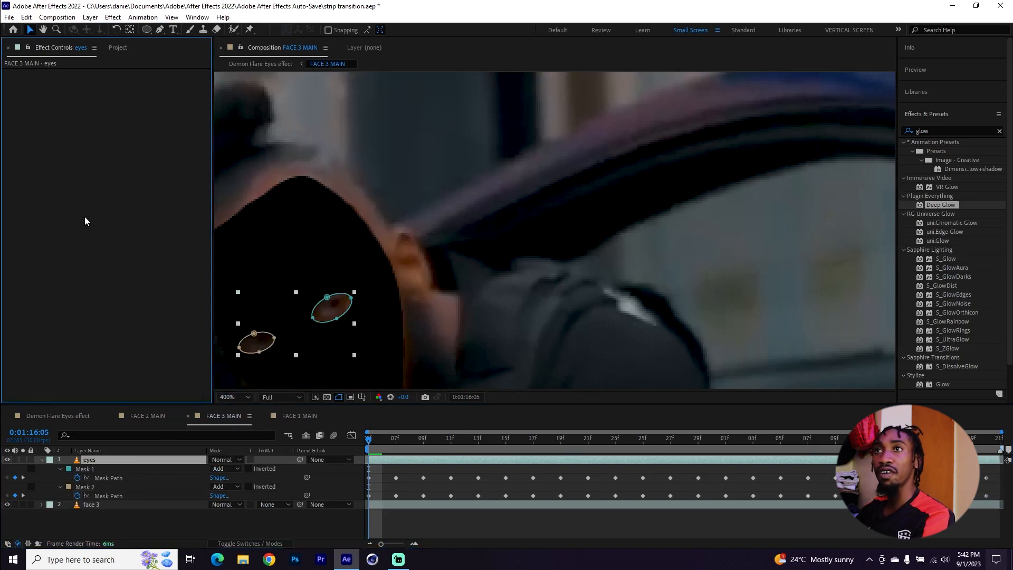
key("ctrl+v")
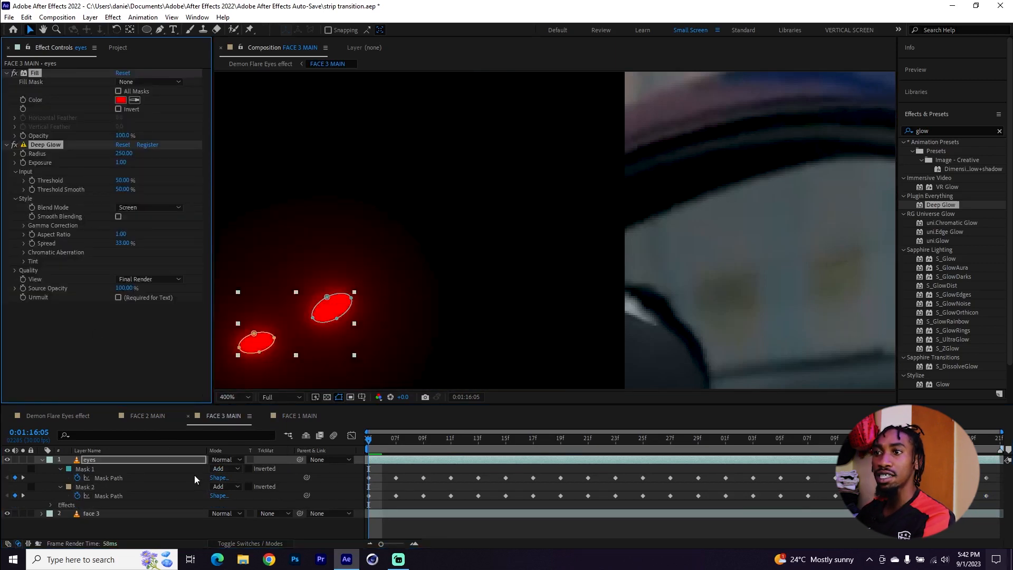
left_click(225, 460)
left_click(259, 198)
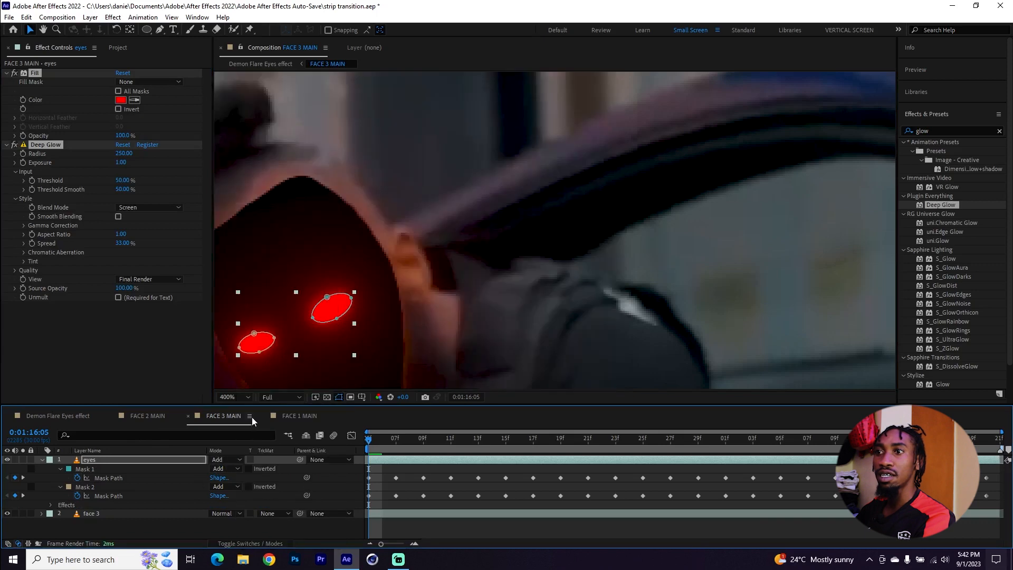
- Return to the Demon Flare Eyes effect composition, close the open face compositions, and check the glowing eyes at frame 1
left_click(56, 419)
left_click(112, 416)
left_click(112, 416)
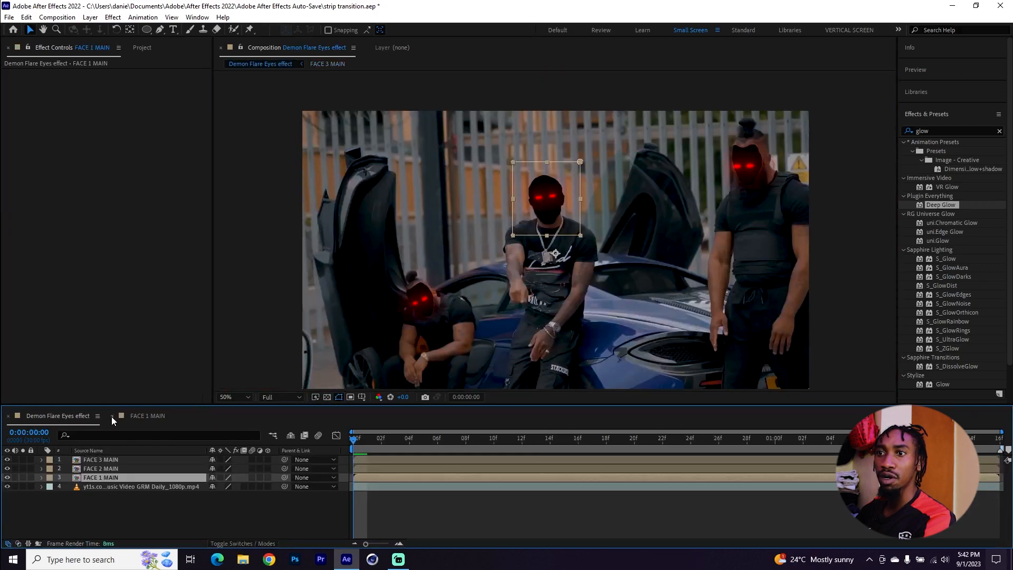
left_click(112, 416)
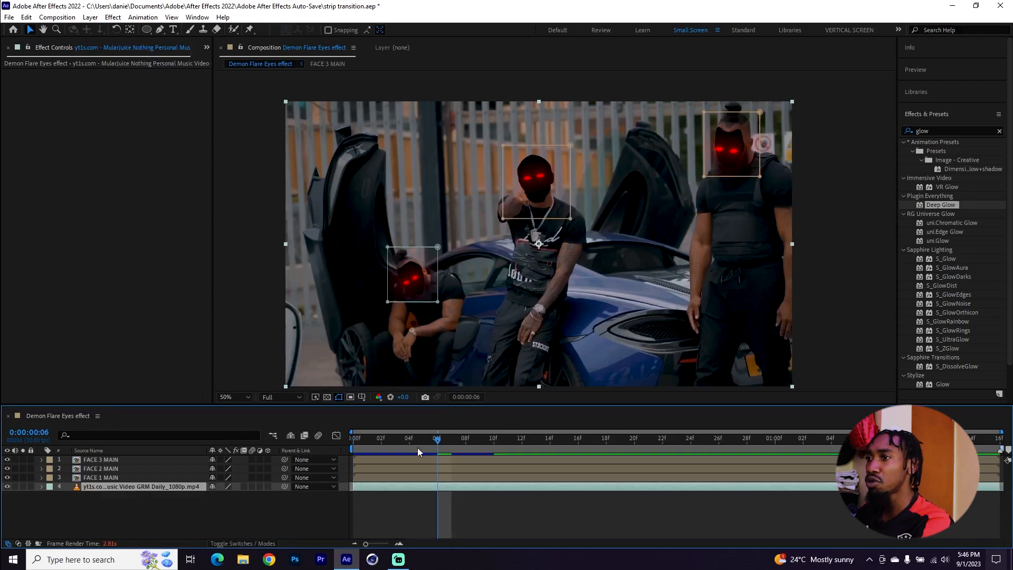
left_click(372, 441)
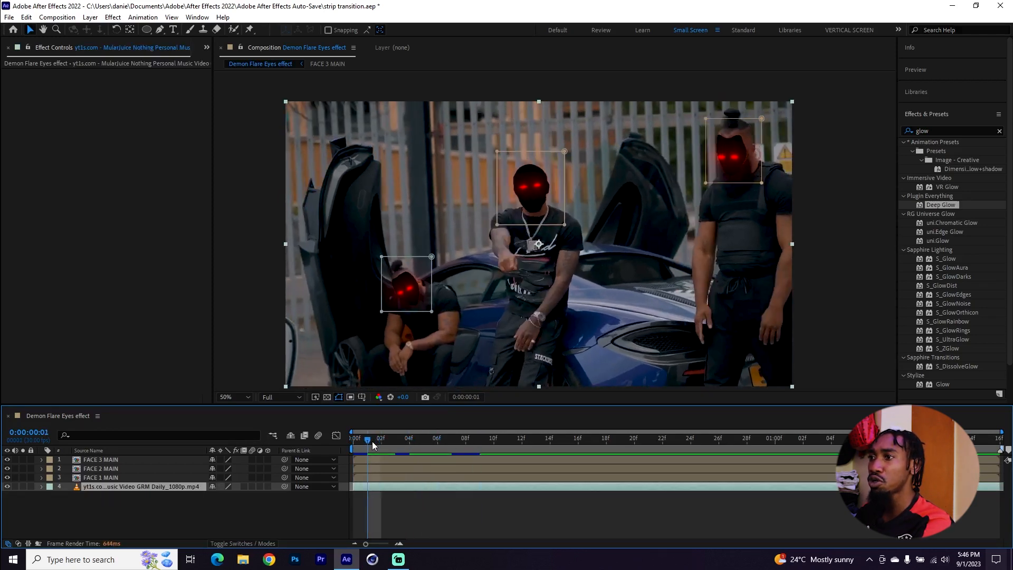